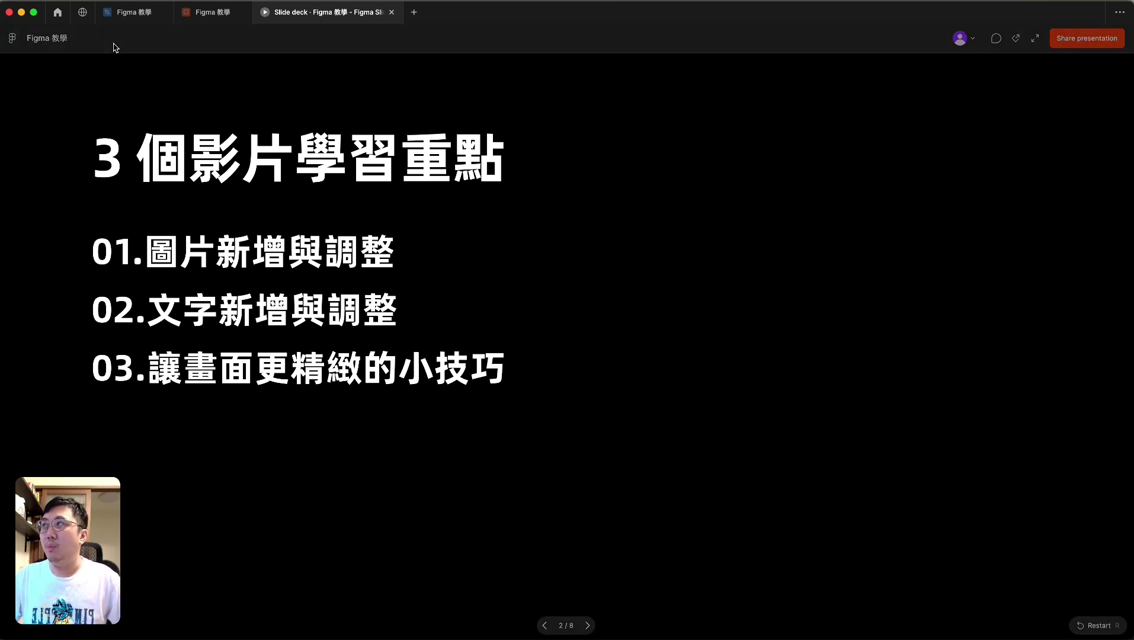
# Switch to the Figma 教學 design file and open its title for editing
pyautogui.click(127, 13)
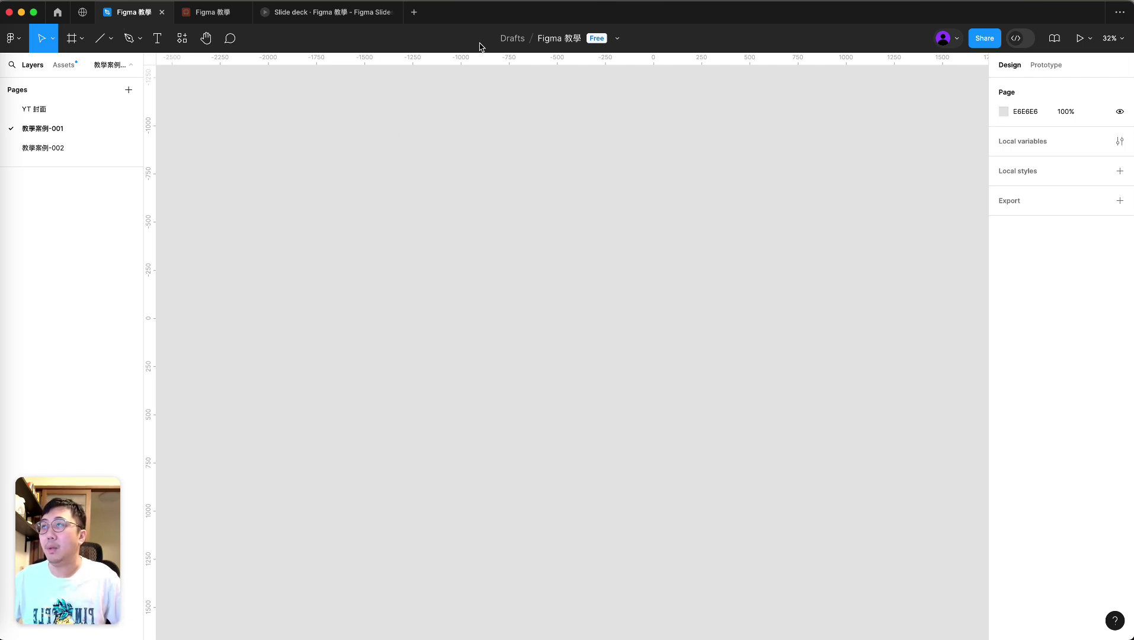
pyautogui.click(561, 38)
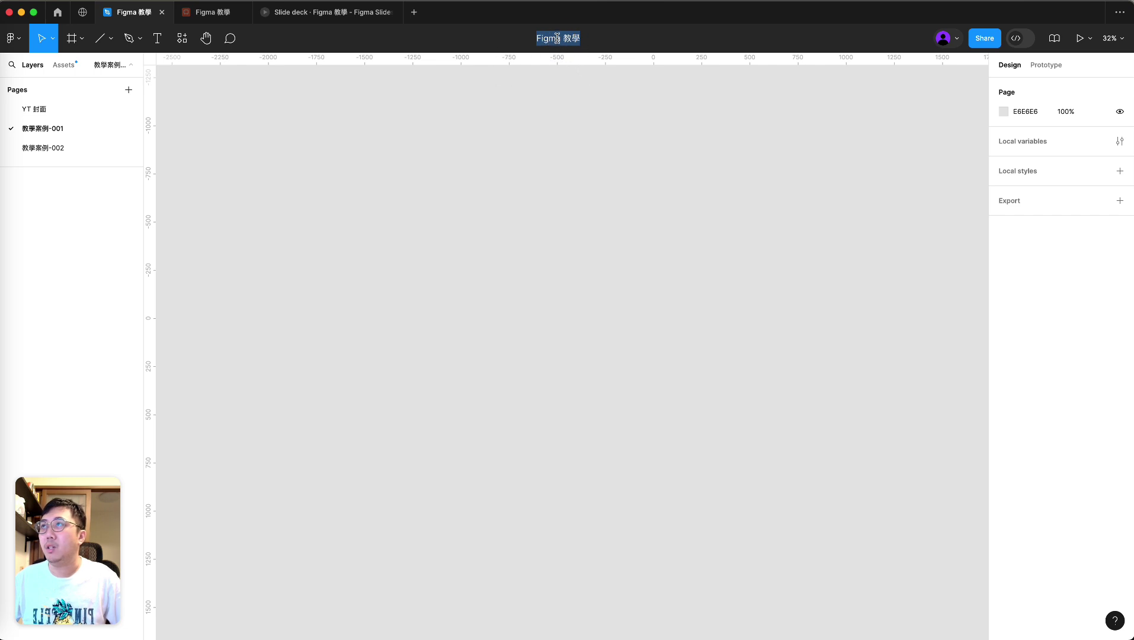
pyautogui.click(499, 131)
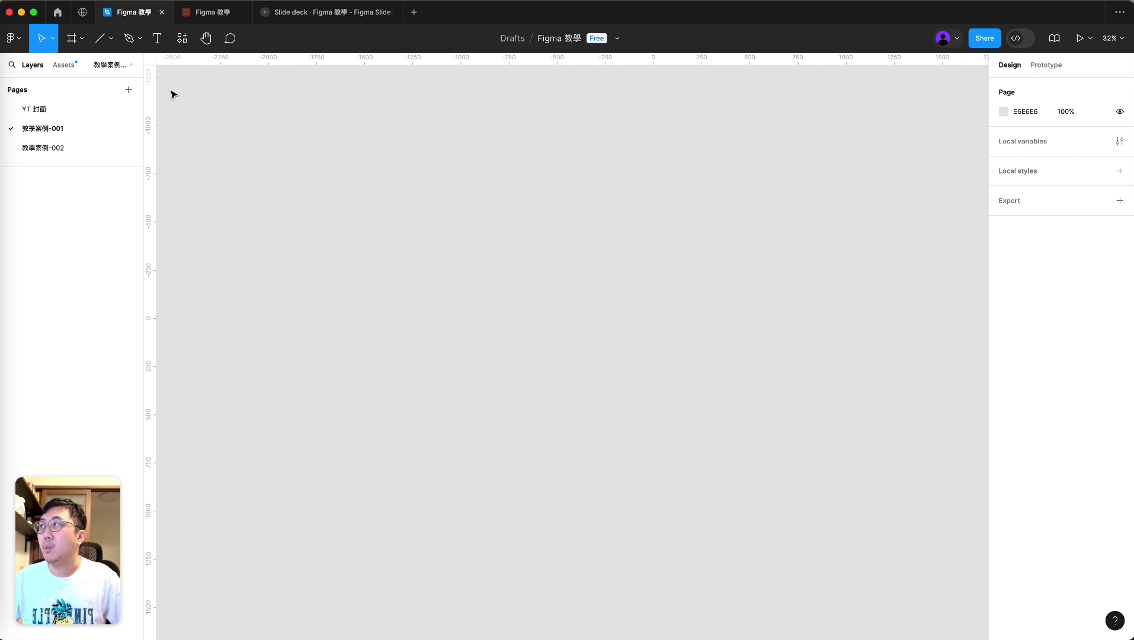
# Draw a freehand frame about 1758 × 1554 on the empty canvas and undo it
pyautogui.click(73, 42)
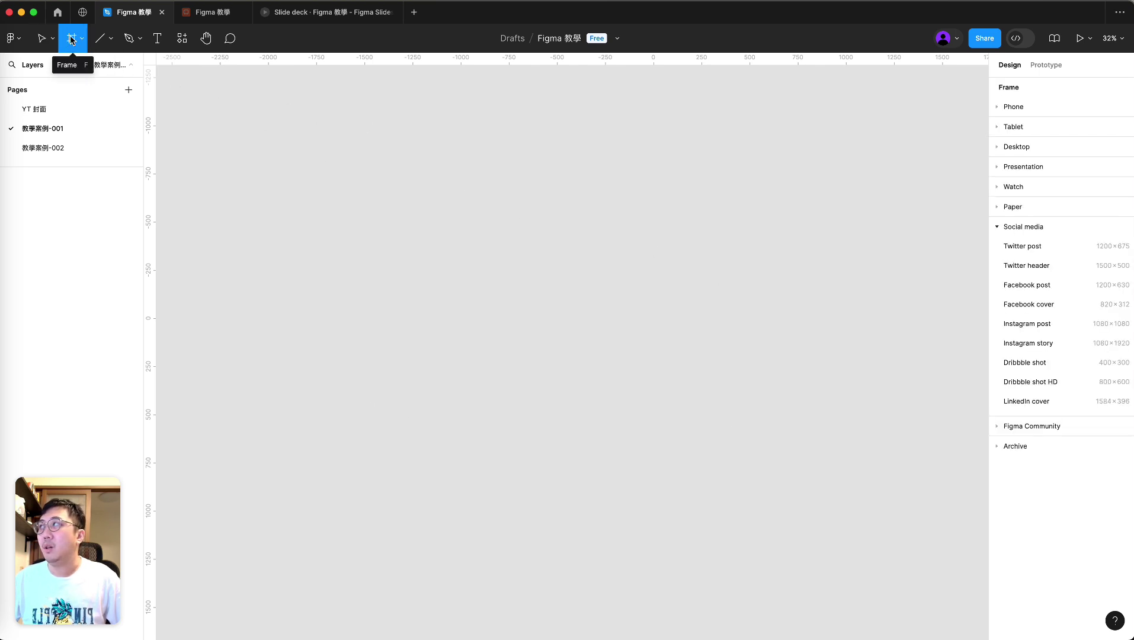
pyautogui.moveTo(406, 147)
pyautogui.mouseDown()
pyautogui.moveTo(660, 370)
pyautogui.moveTo(765, 432)
pyautogui.moveTo(745, 443)
pyautogui.mouseUp()
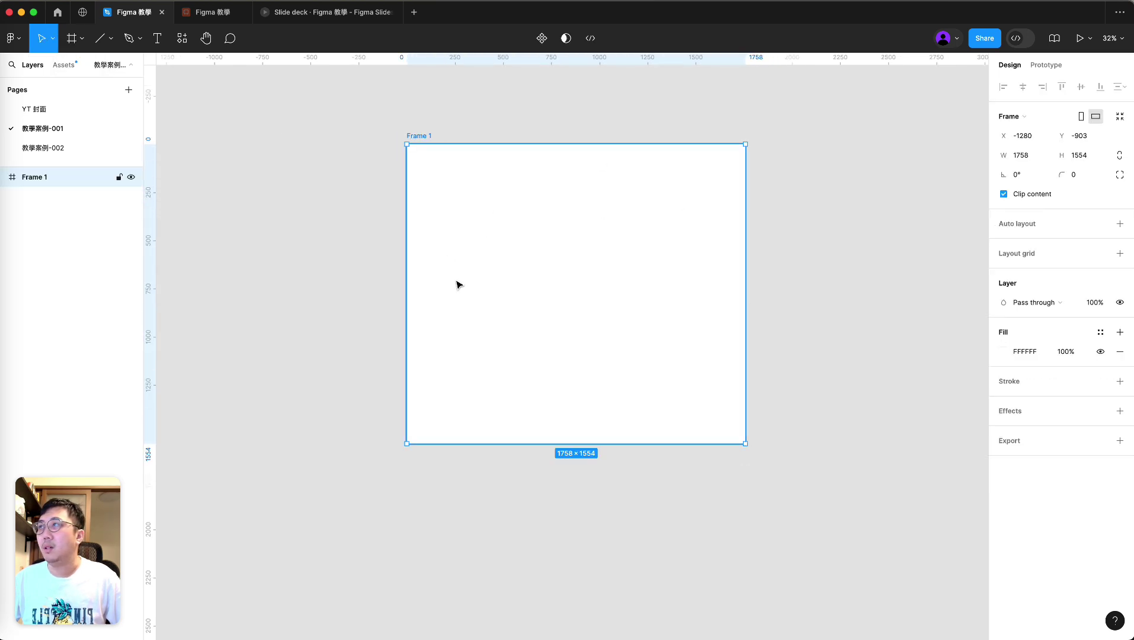
pyautogui.press('super+z')
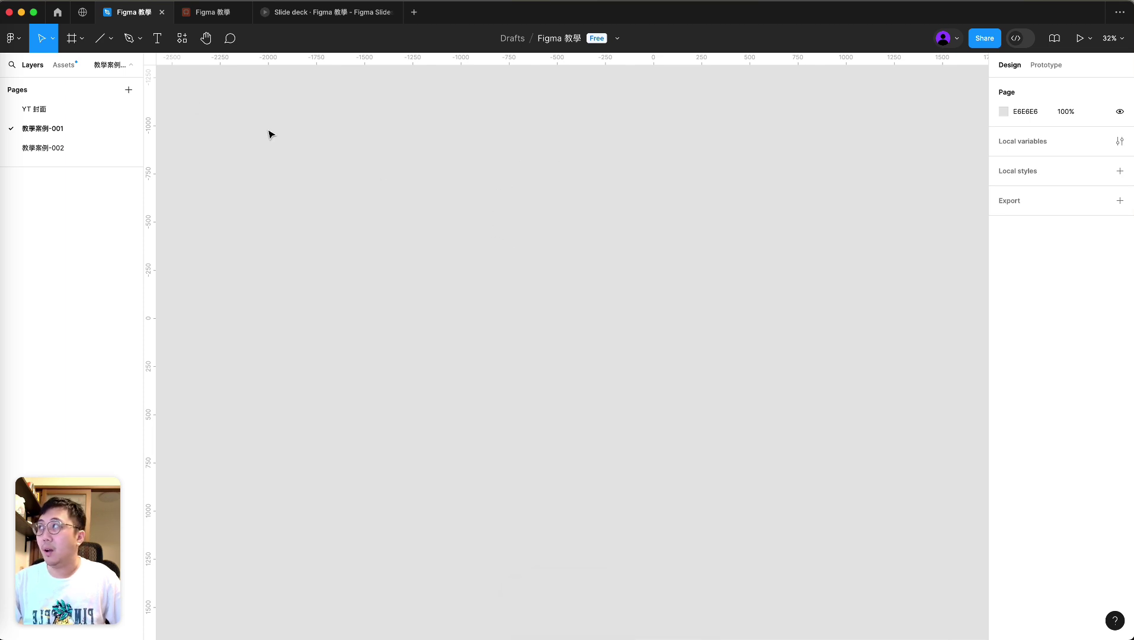
# Create a 1080 × 1080 frame from the Instagram post preset and deselect it
pyautogui.click(72, 38)
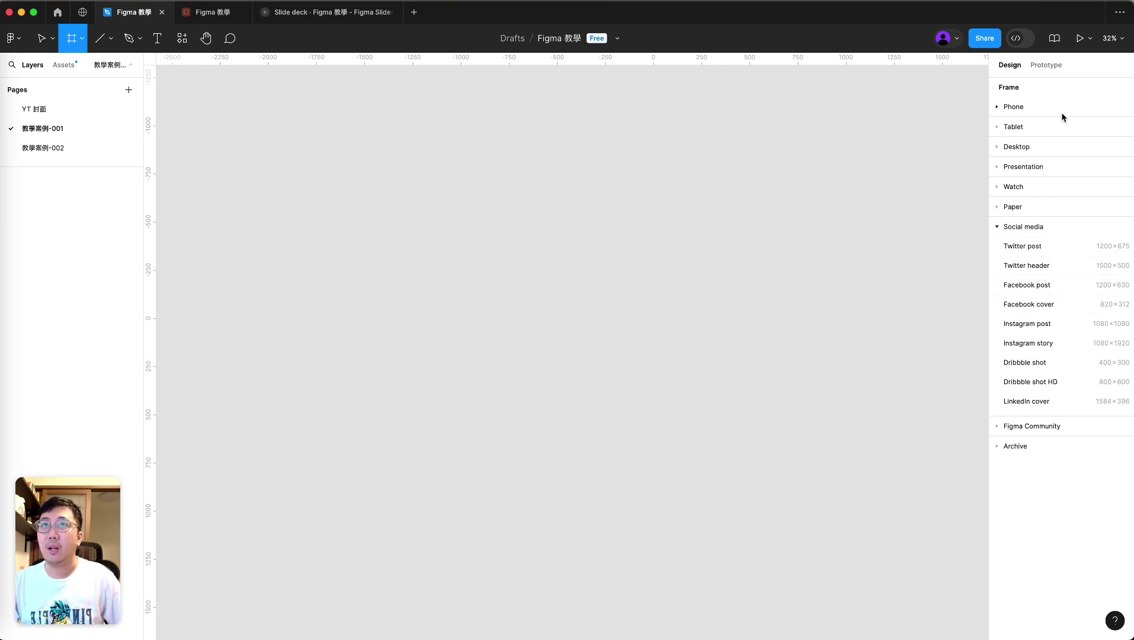
pyautogui.click(1038, 328)
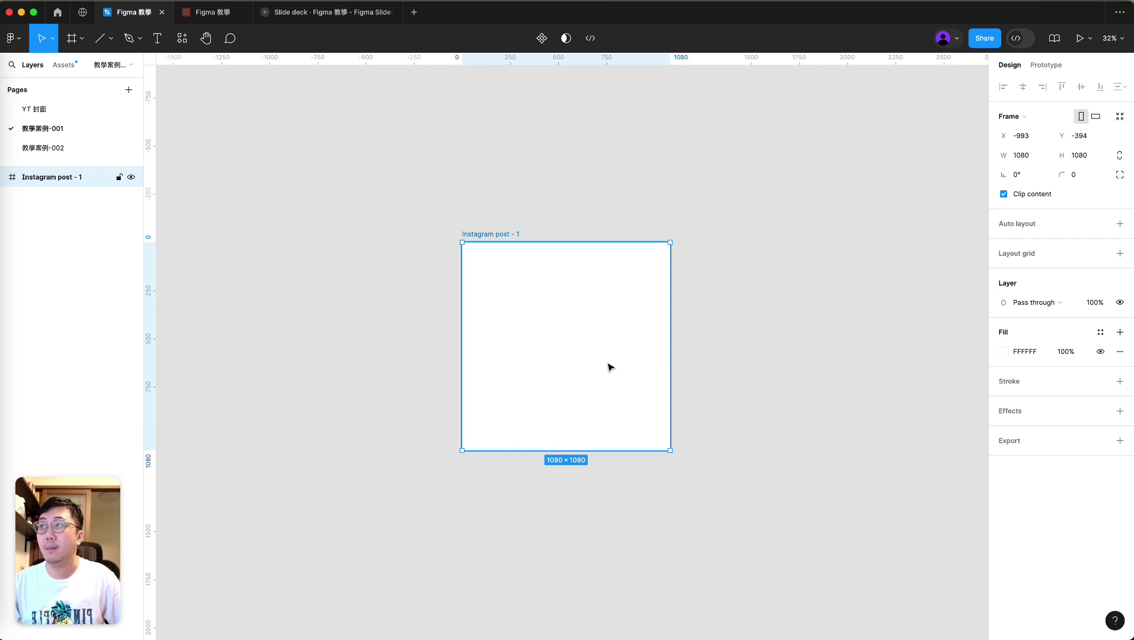
pyautogui.scroll(3, 532, 408)
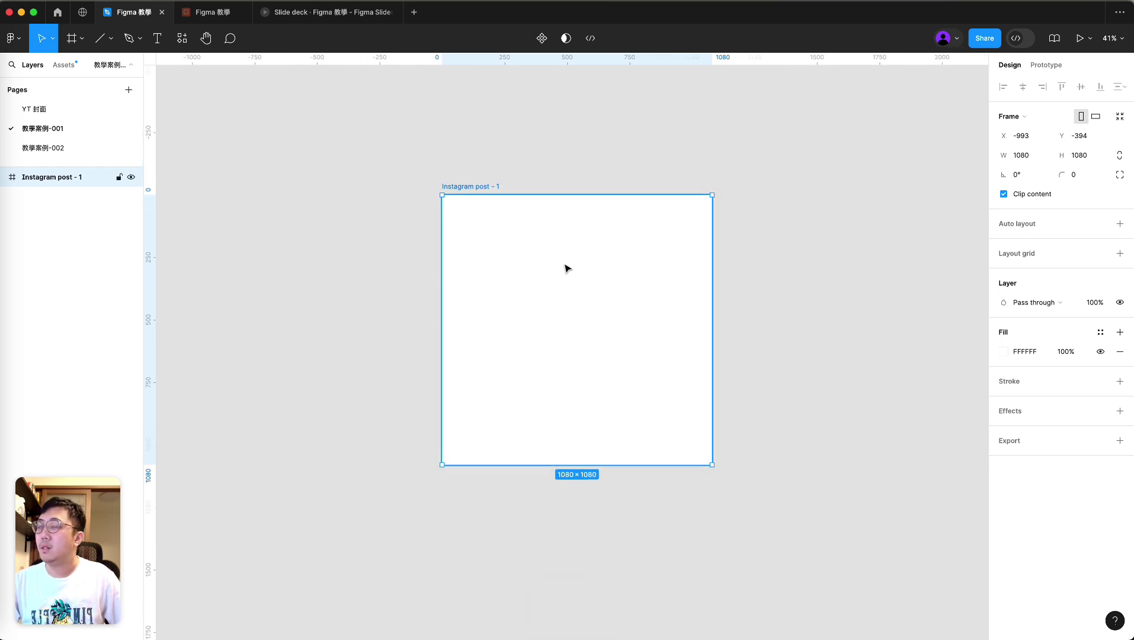
pyautogui.click(575, 147)
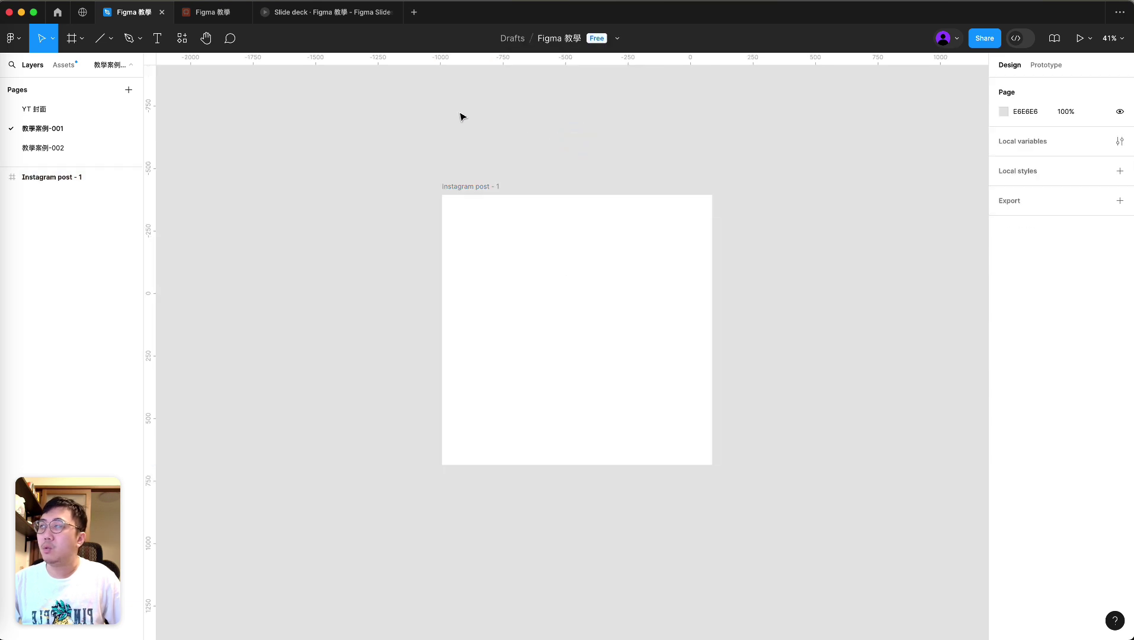
# Review the before-and-after plant poster slide in the slide deck and return to the design file
pyautogui.click(303, 12)
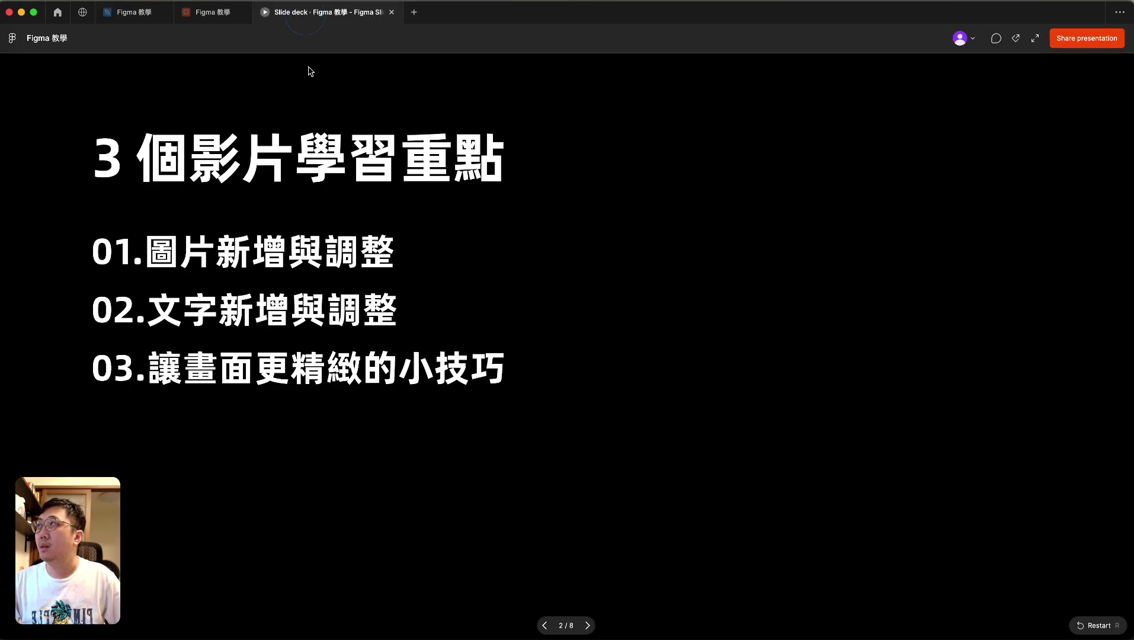
pyautogui.press('Right')
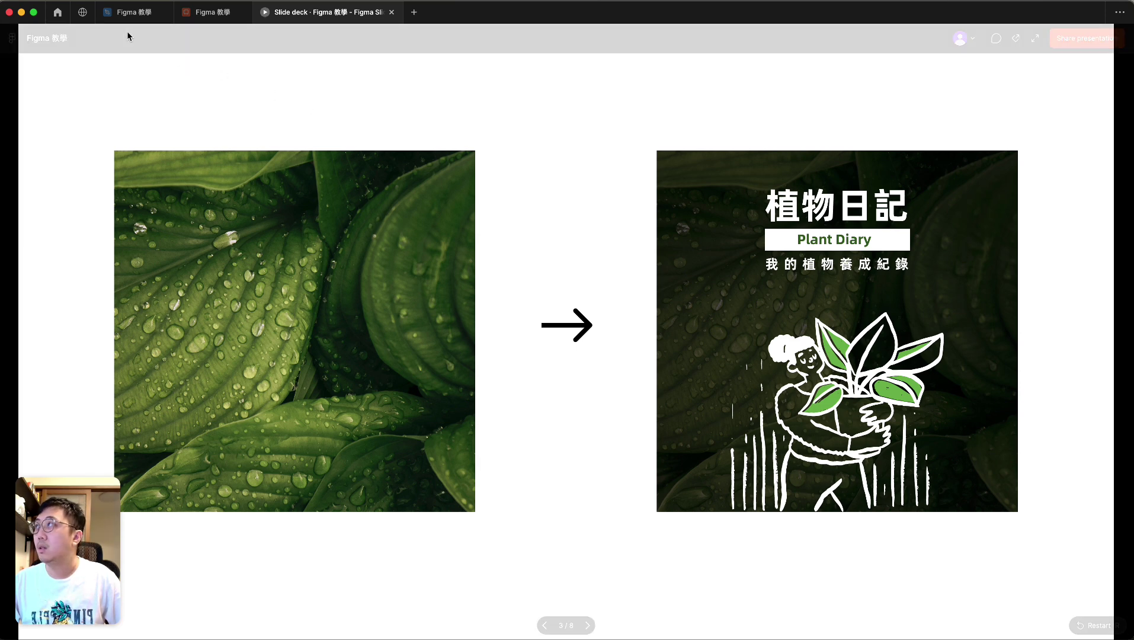
pyautogui.click(128, 13)
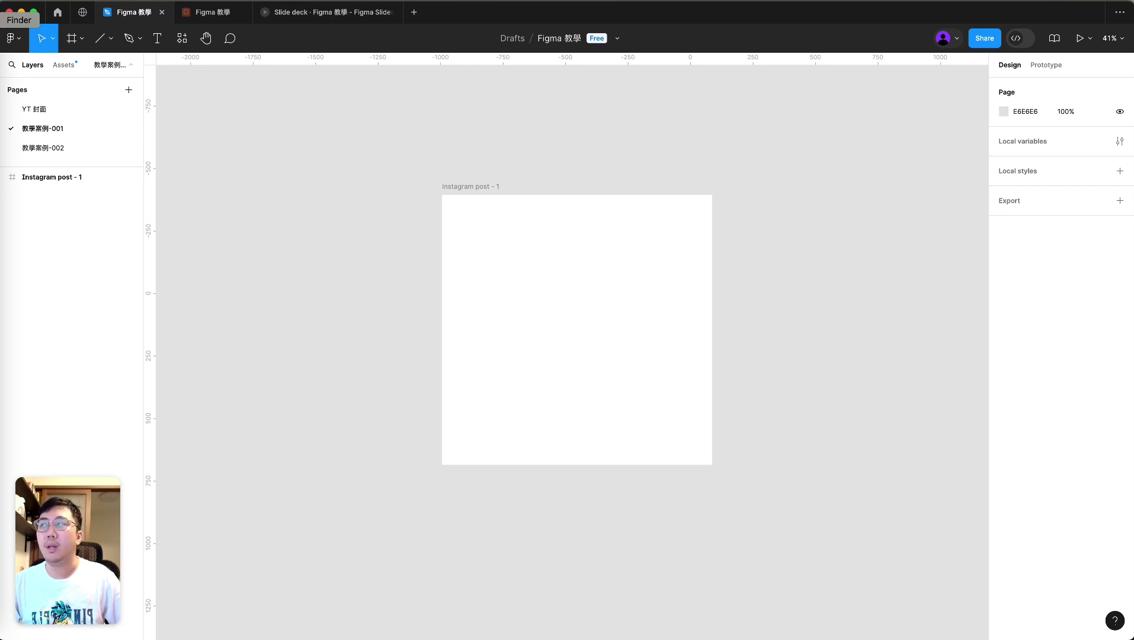
# Place the train photo from the Finder downloads folder onto the canvas
pyautogui.press('super+Tab')
pyautogui.click(798, 295)
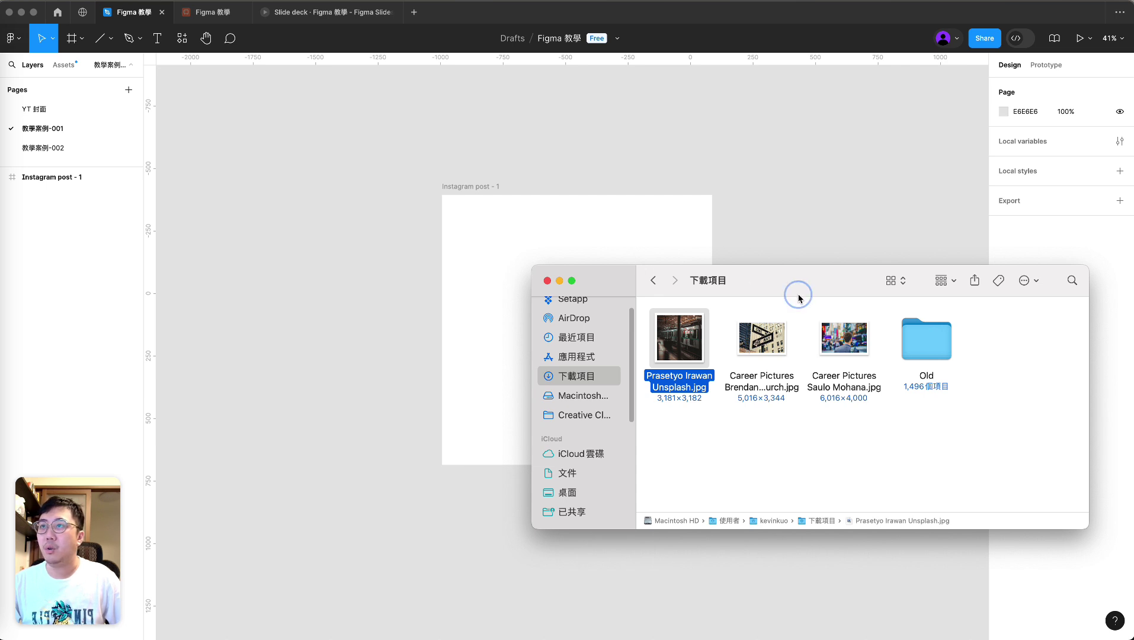
pyautogui.click(797, 467)
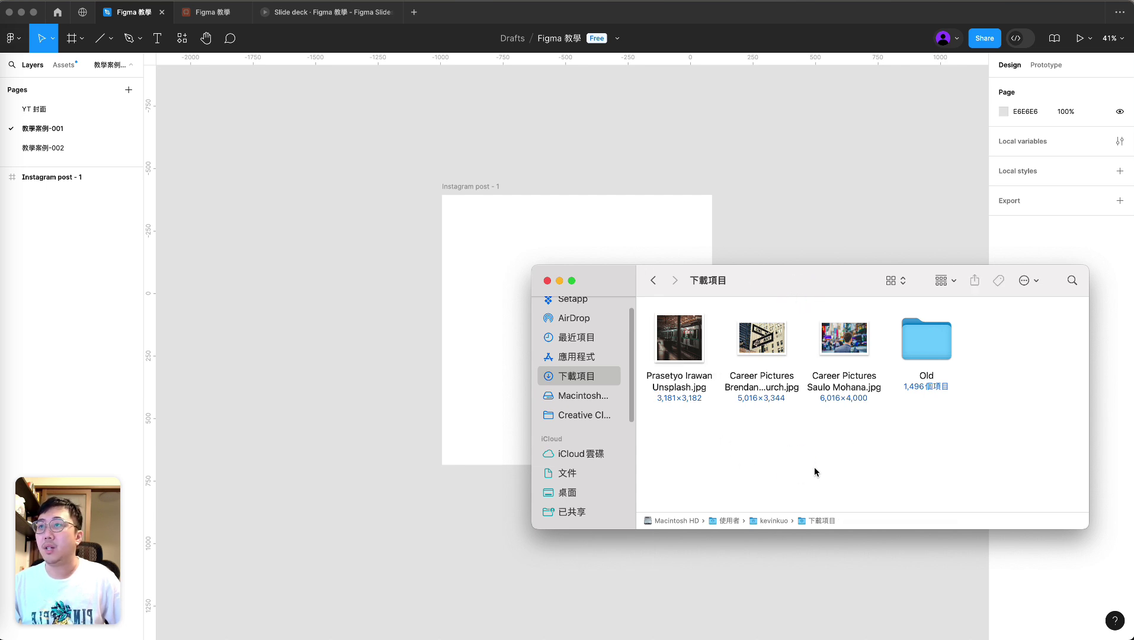
pyautogui.moveTo(702, 361); pyautogui.dragTo(332, 369)
pyautogui.click(828, 245)
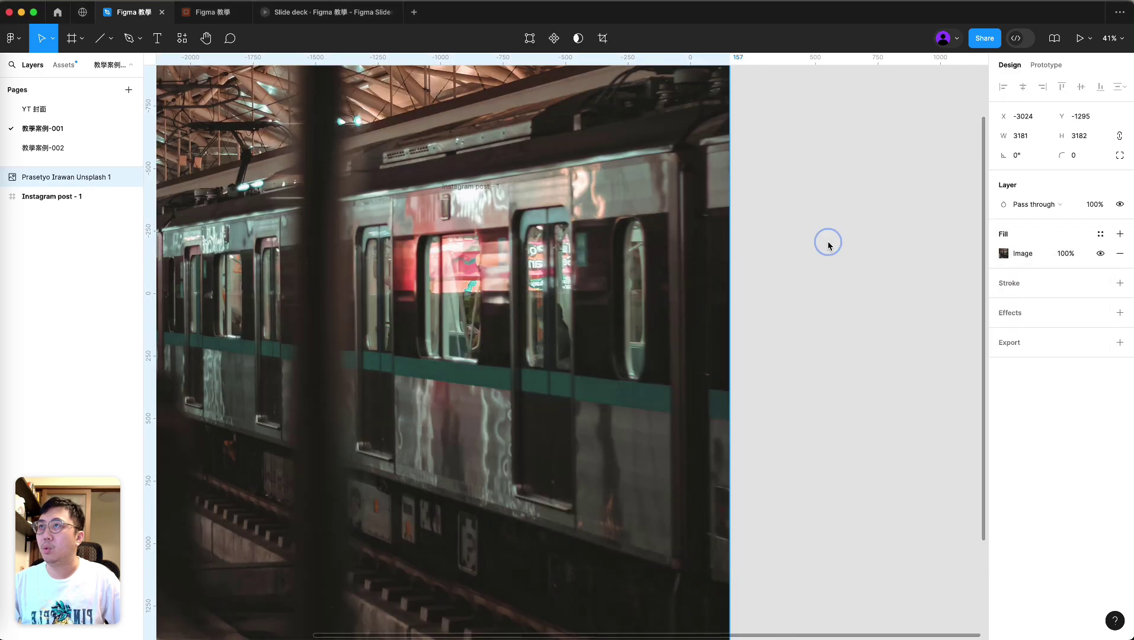
# Scale the train photo down to about 1695 × 1696 and move it into the Instagram post frame
pyautogui.hotkey('shift', '1')
pyautogui.moveTo(663, 285); pyautogui.dragTo(472, 289)
pyautogui.moveTo(322, 420); pyautogui.dragTo(452, 294)
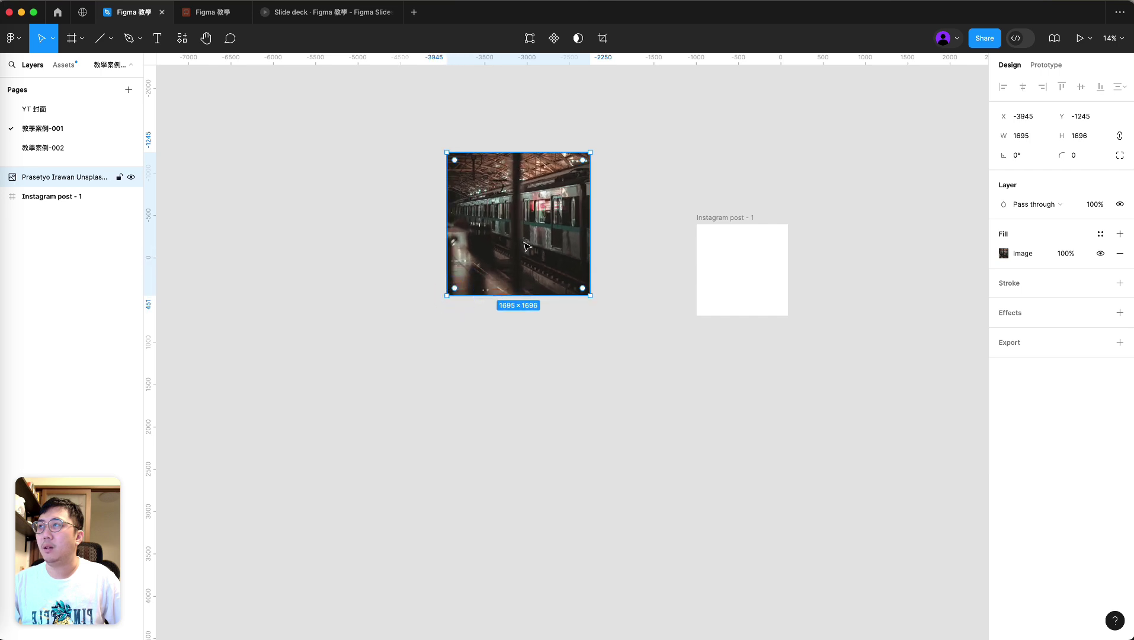
pyautogui.moveTo(451, 209); pyautogui.dragTo(751, 277)
# Open the train photo's image fill, browse the downloads folder for a replacement image, and cancel without choosing one
pyautogui.click(1003, 331)
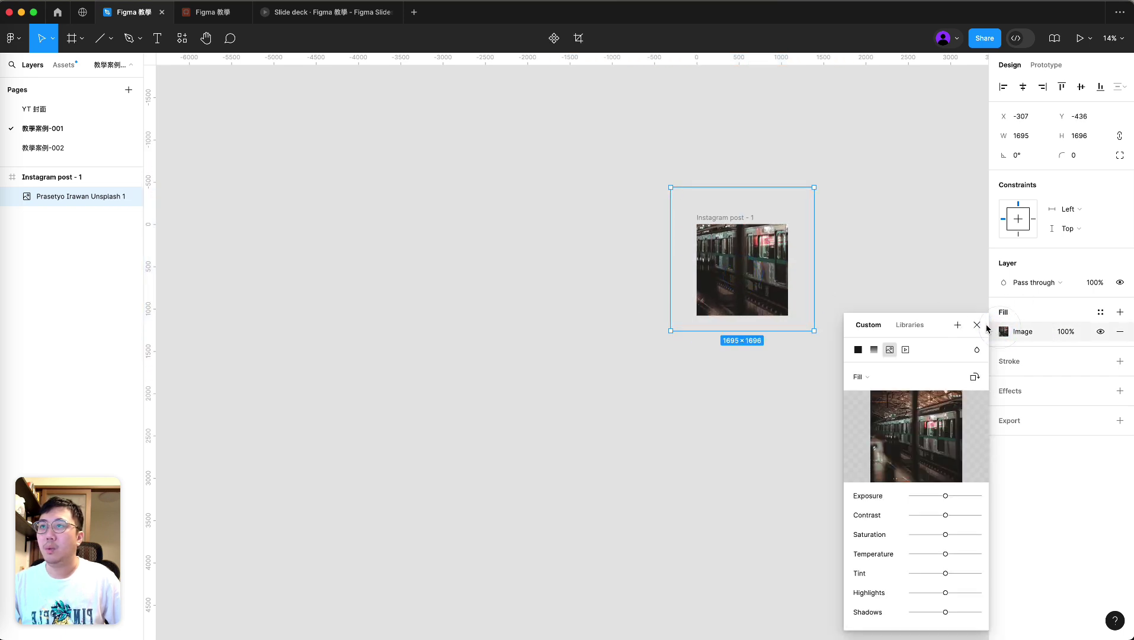
pyautogui.click(1010, 330)
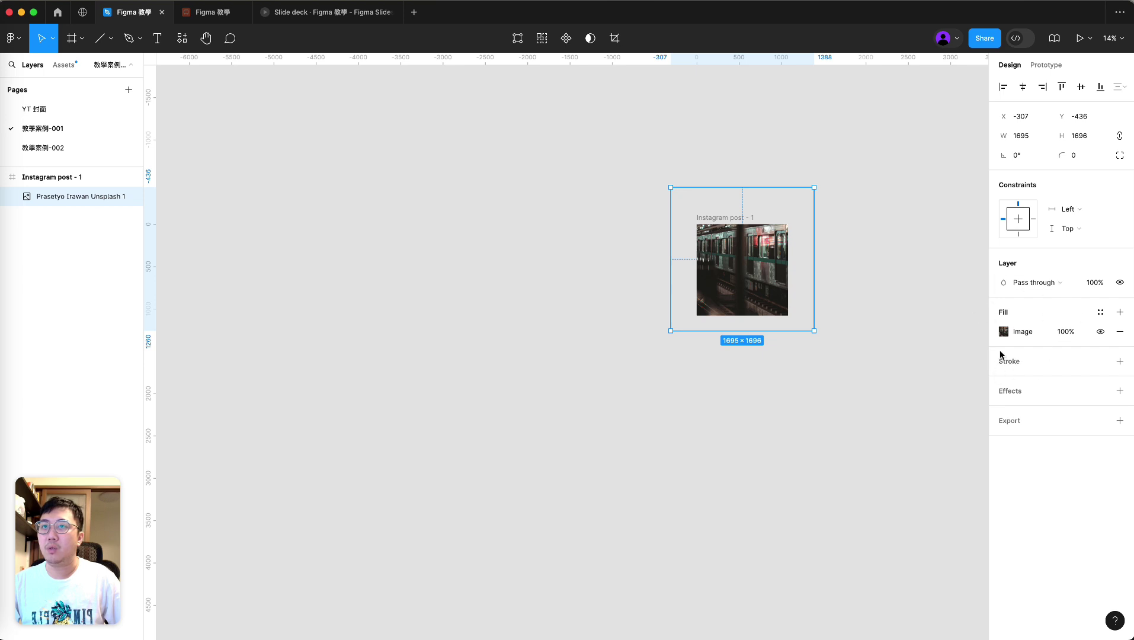
pyautogui.click(1003, 331)
pyautogui.moveTo(933, 436)
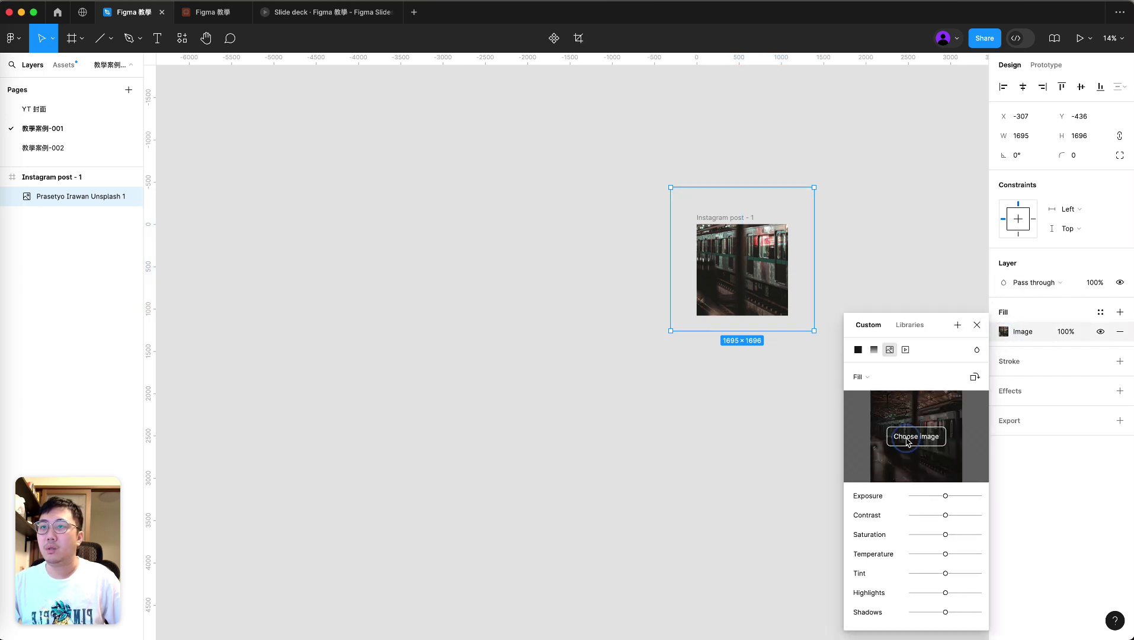
pyautogui.click(916, 436)
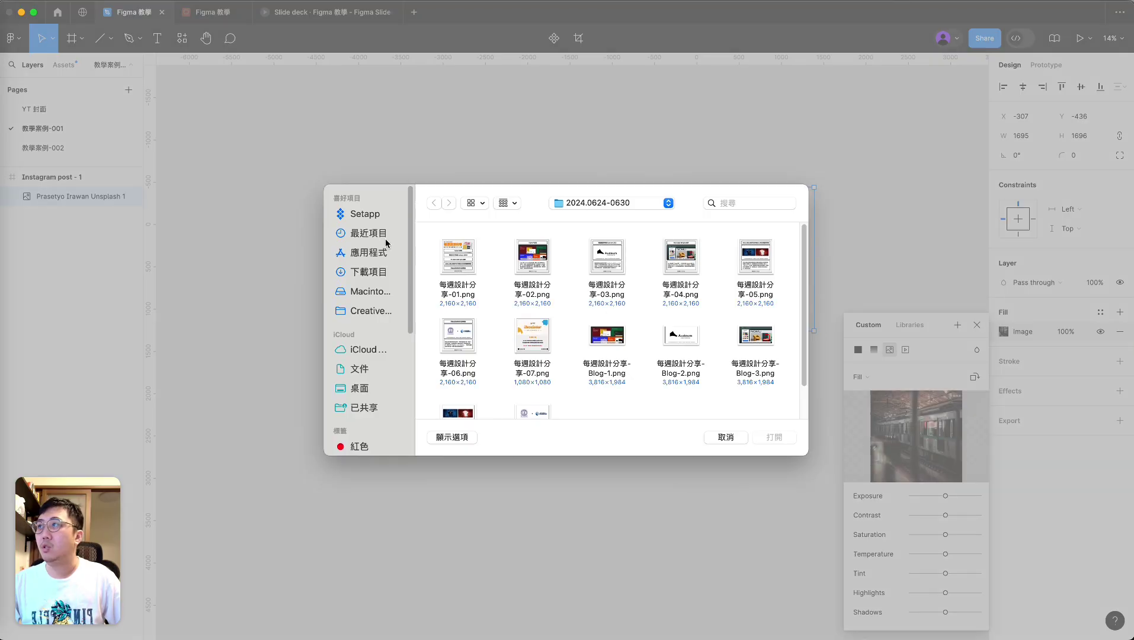
pyautogui.click(377, 273)
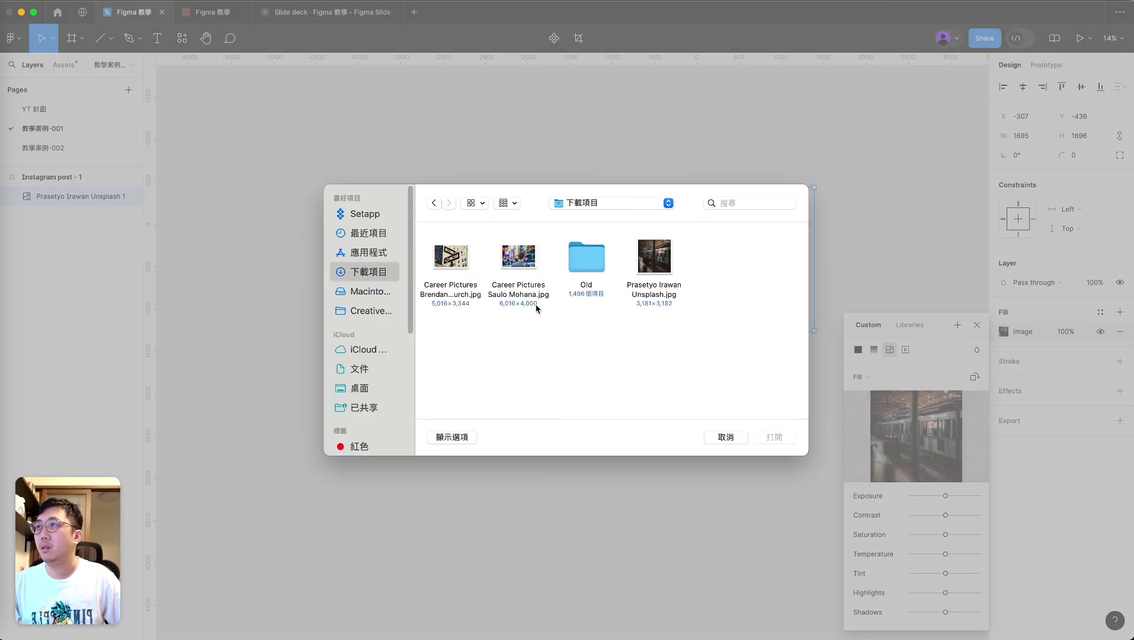
pyautogui.click(736, 438)
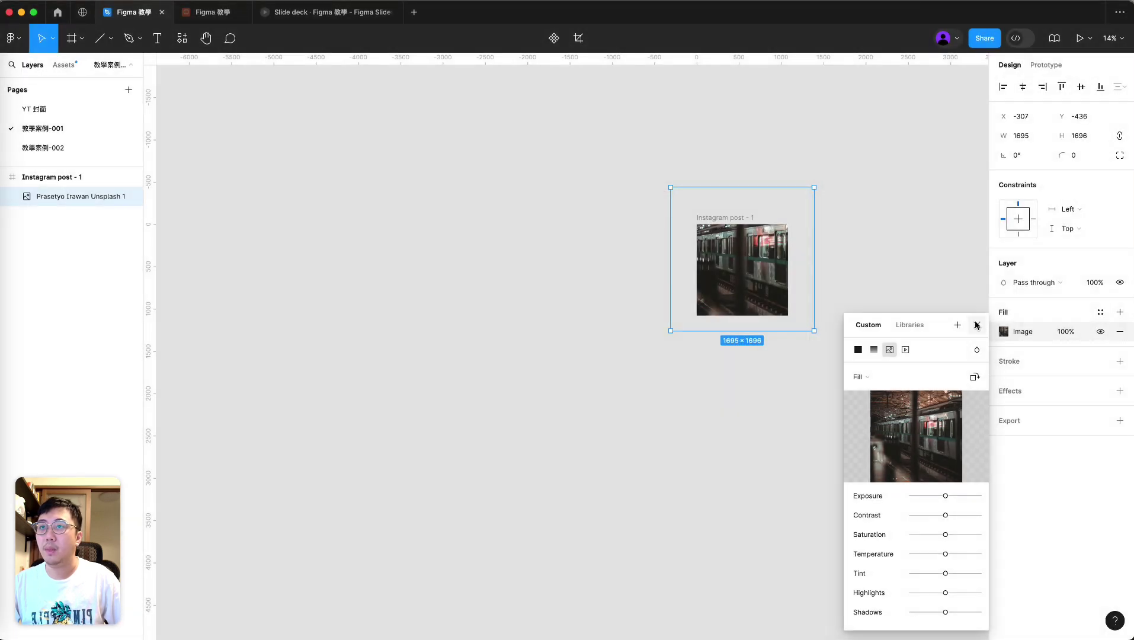
pyautogui.click(977, 326)
# Delete the train photo from the Instagram post frame
pyautogui.press('BackSpace')
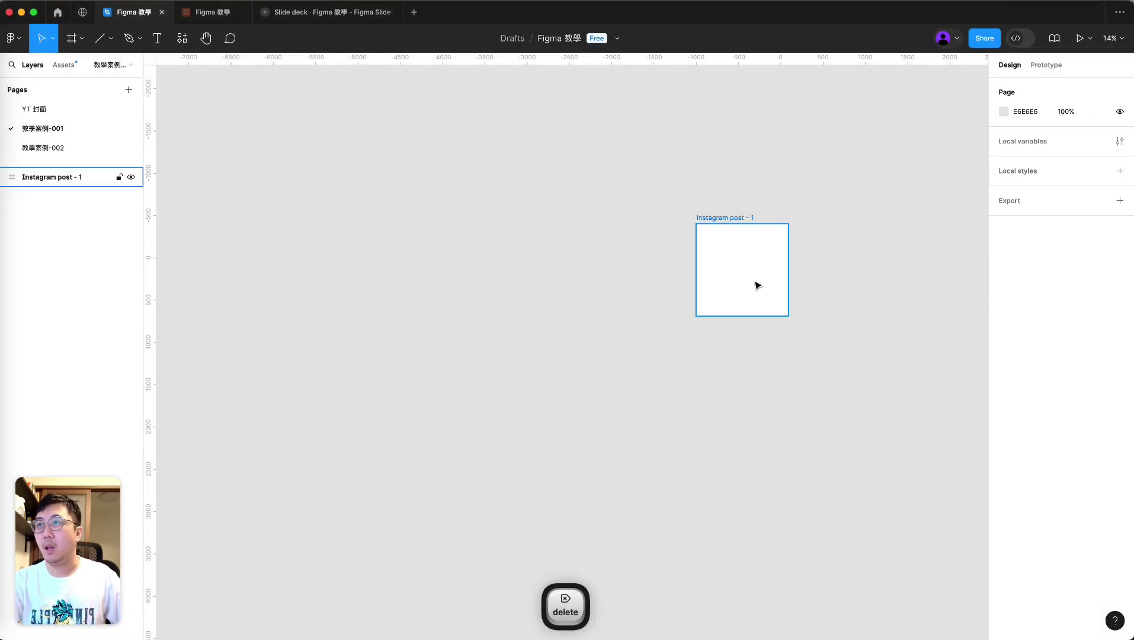
pyautogui.click(342, 102)
# Run the Unsplash plugin and move its window beside the Instagram post frame
pyautogui.click(182, 38)
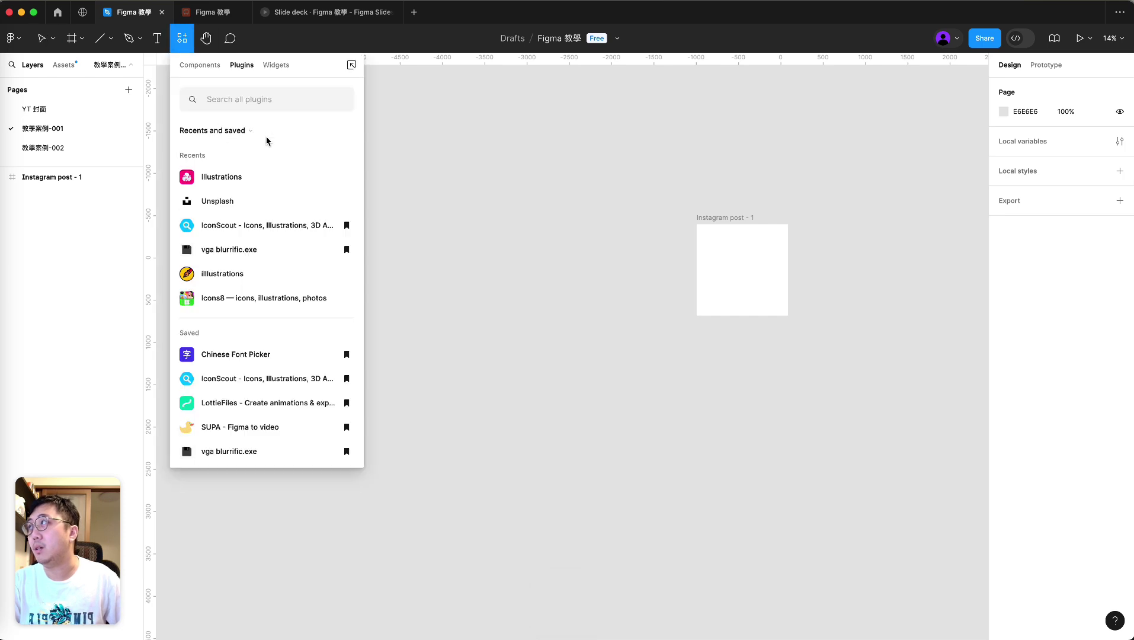
pyautogui.click(214, 208)
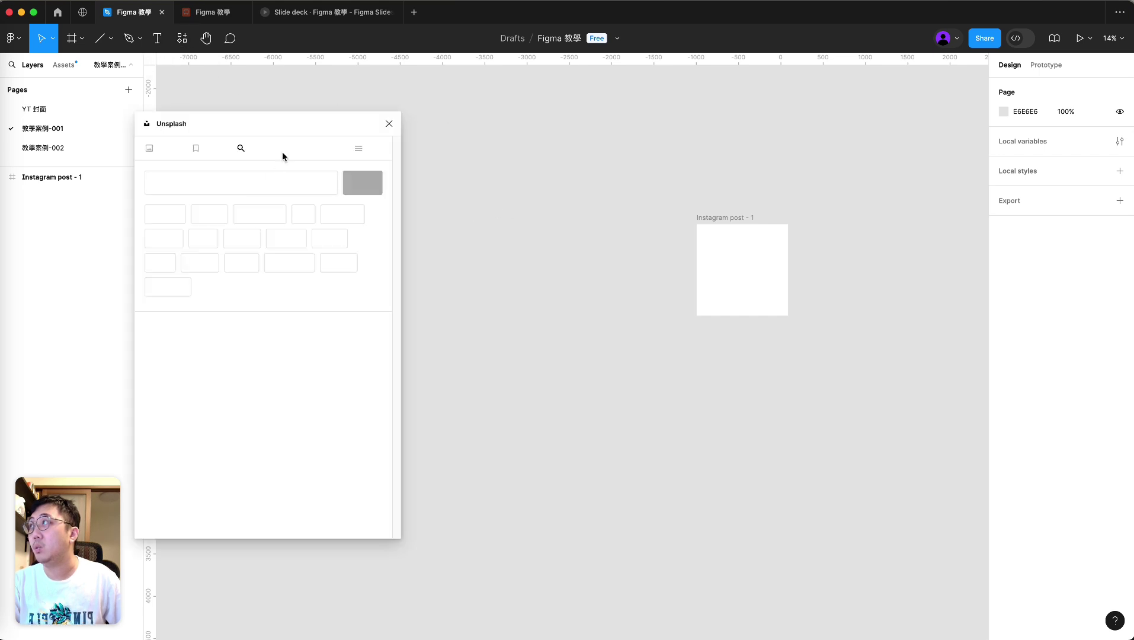
pyautogui.moveTo(233, 125); pyautogui.dragTo(352, 119)
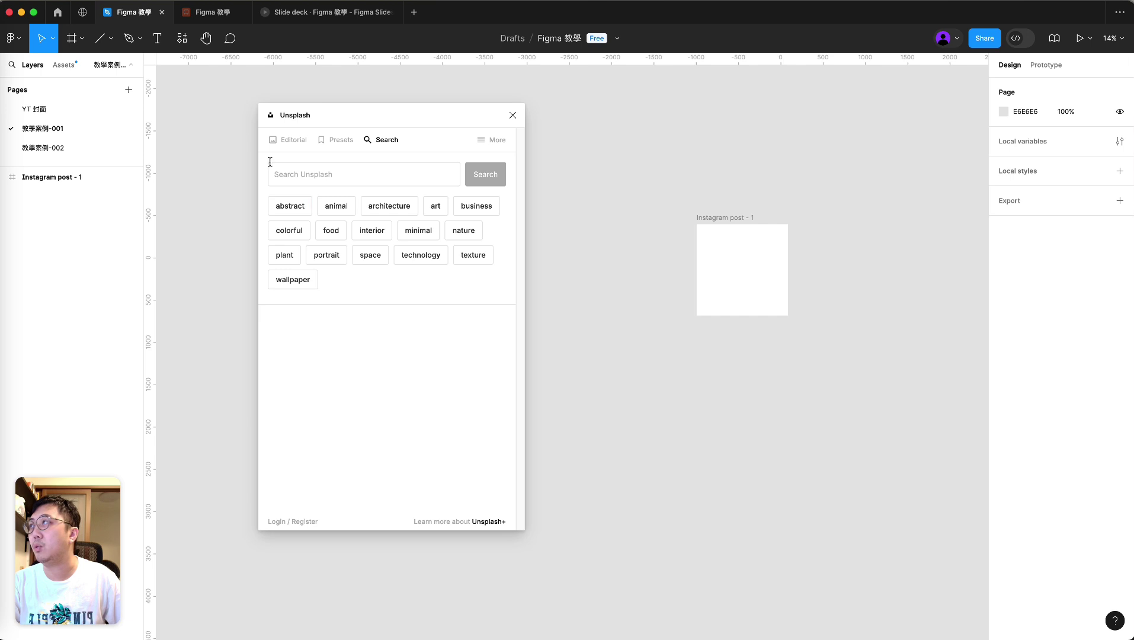
pyautogui.moveTo(400, 122); pyautogui.dragTo(366, 122)
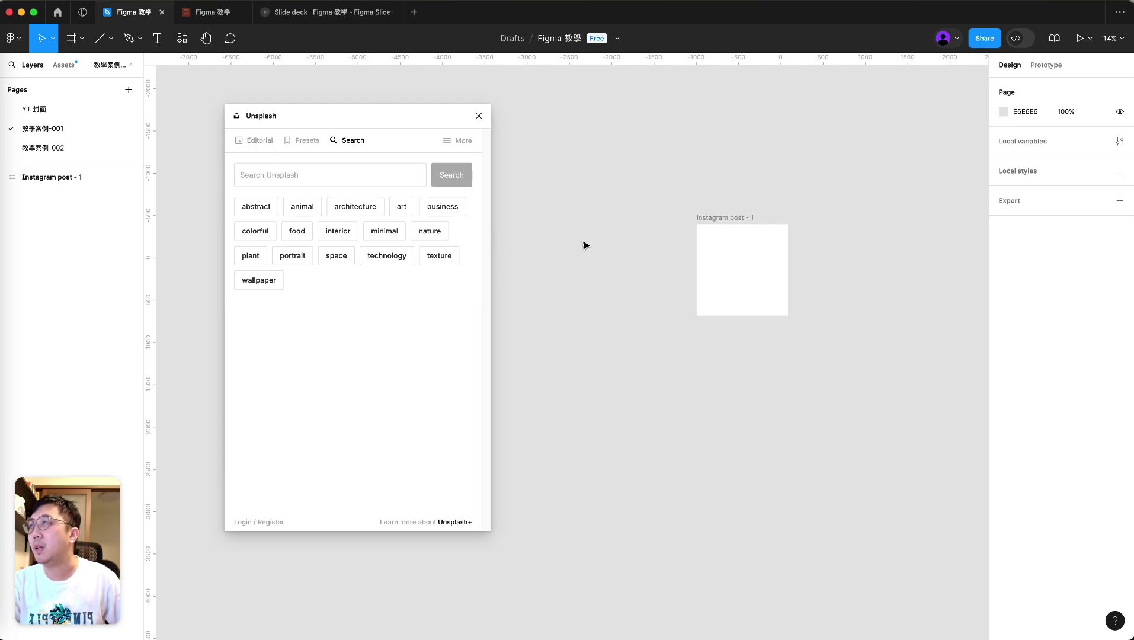
# Search Unsplash for the abstract category and clear the search
pyautogui.click(300, 174)
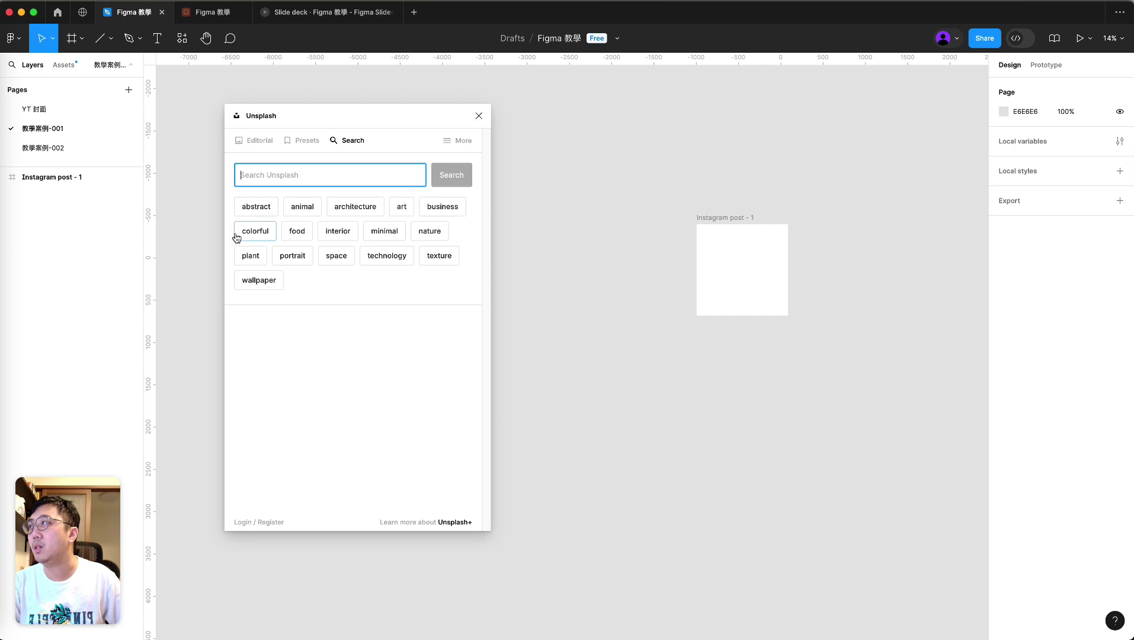
pyautogui.click(261, 209)
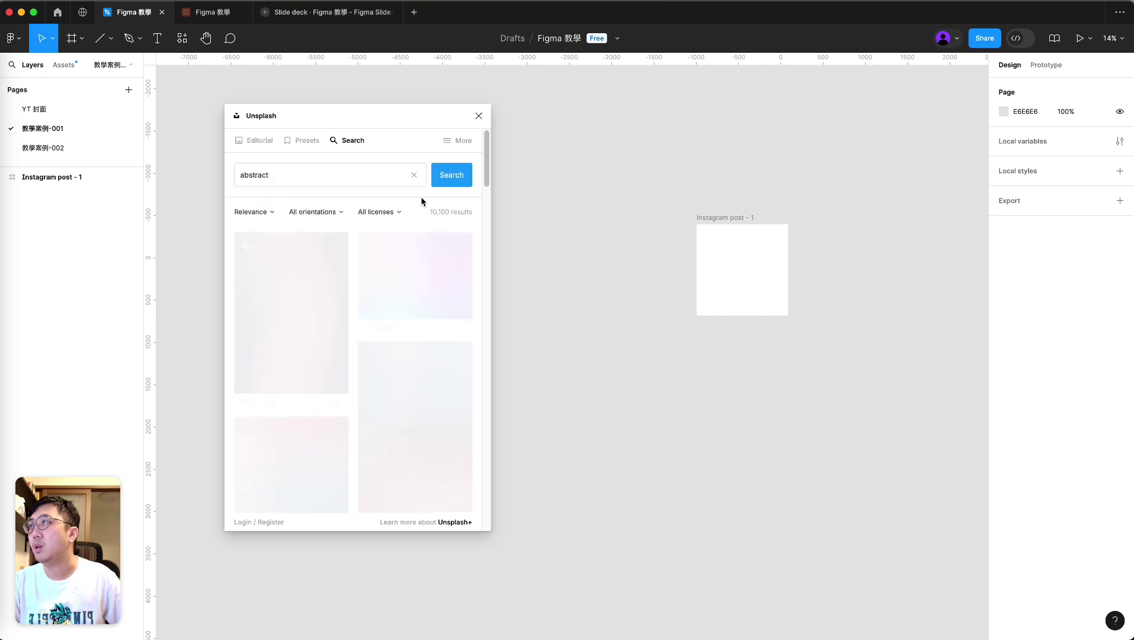
pyautogui.click(413, 175)
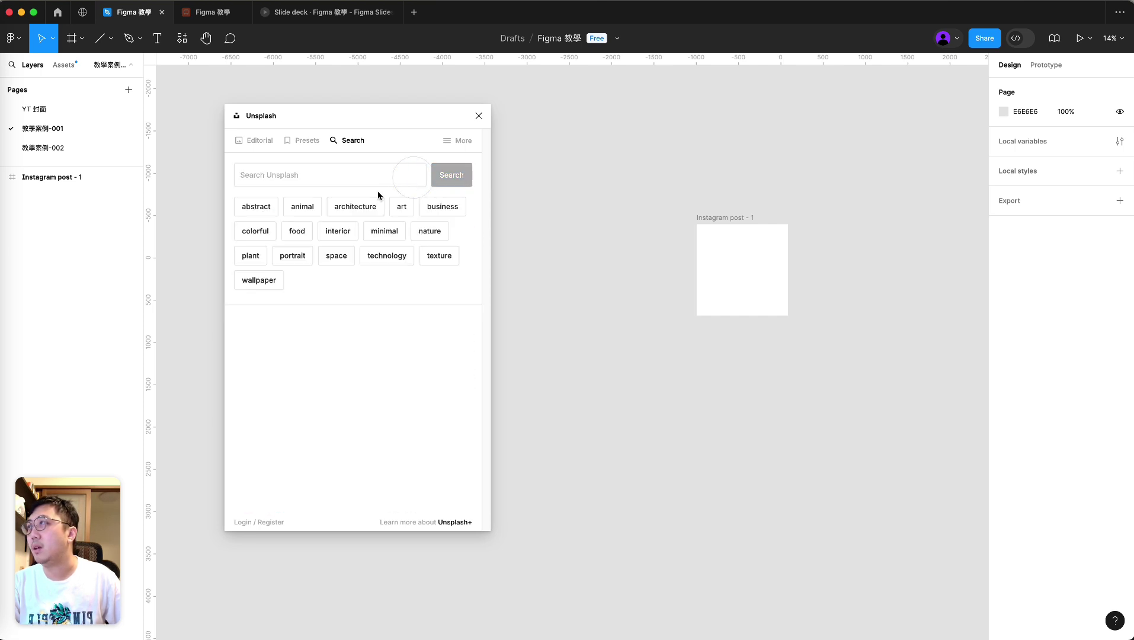
# Search Unsplash for the plant category and fill the Instagram post frame with the dark green leaves photo covered in water drops
pyautogui.click(247, 257)
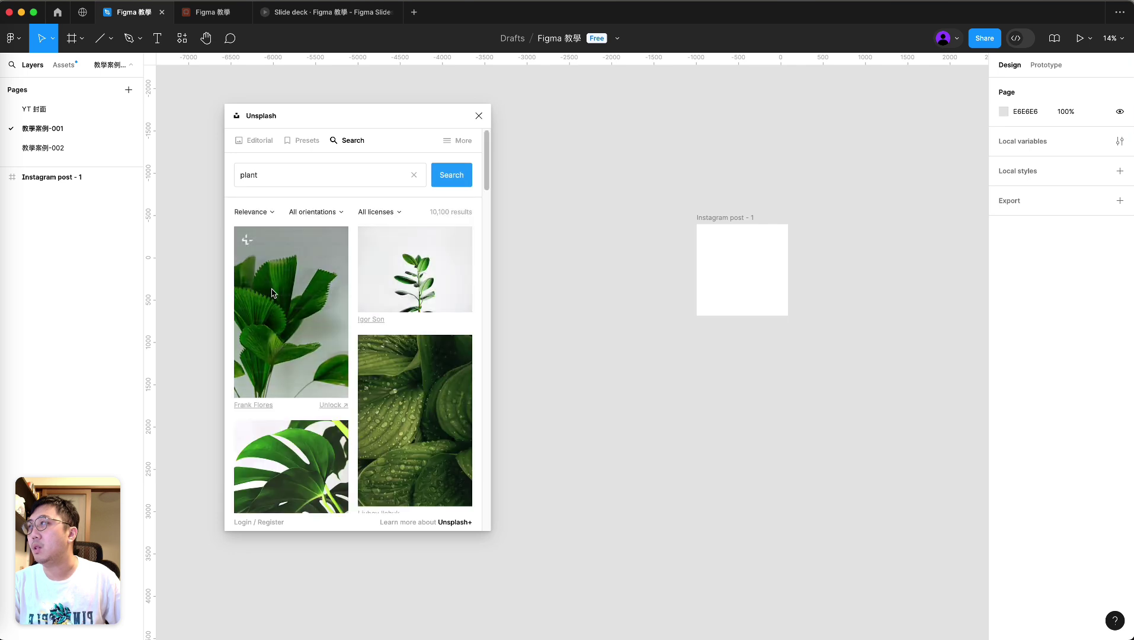
pyautogui.scroll(-1, 421, 415)
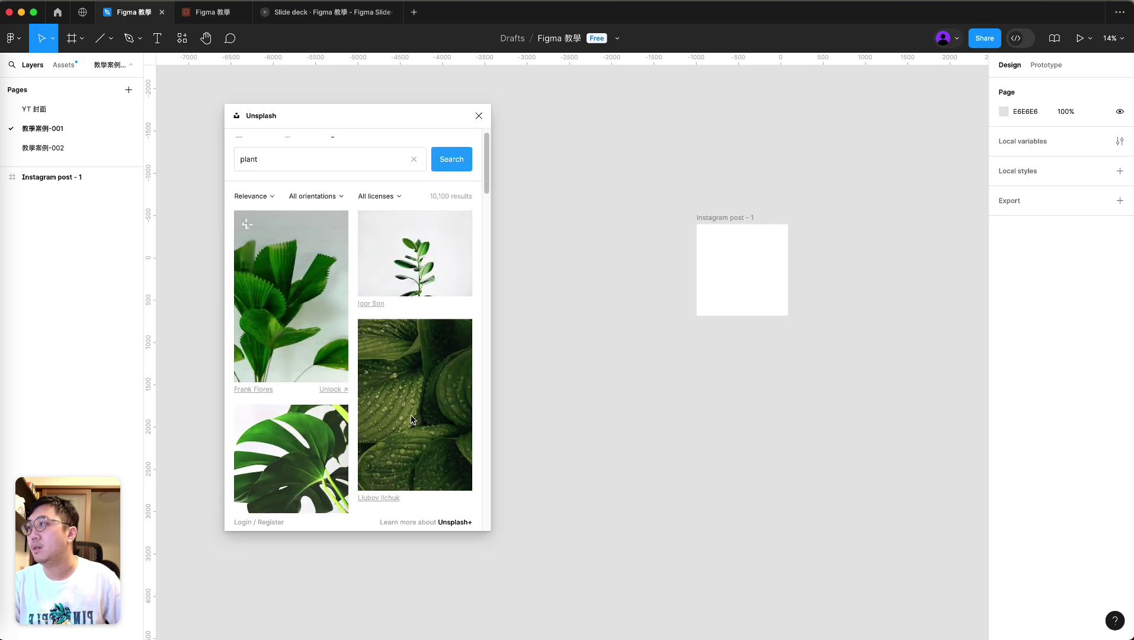
pyautogui.click(738, 266)
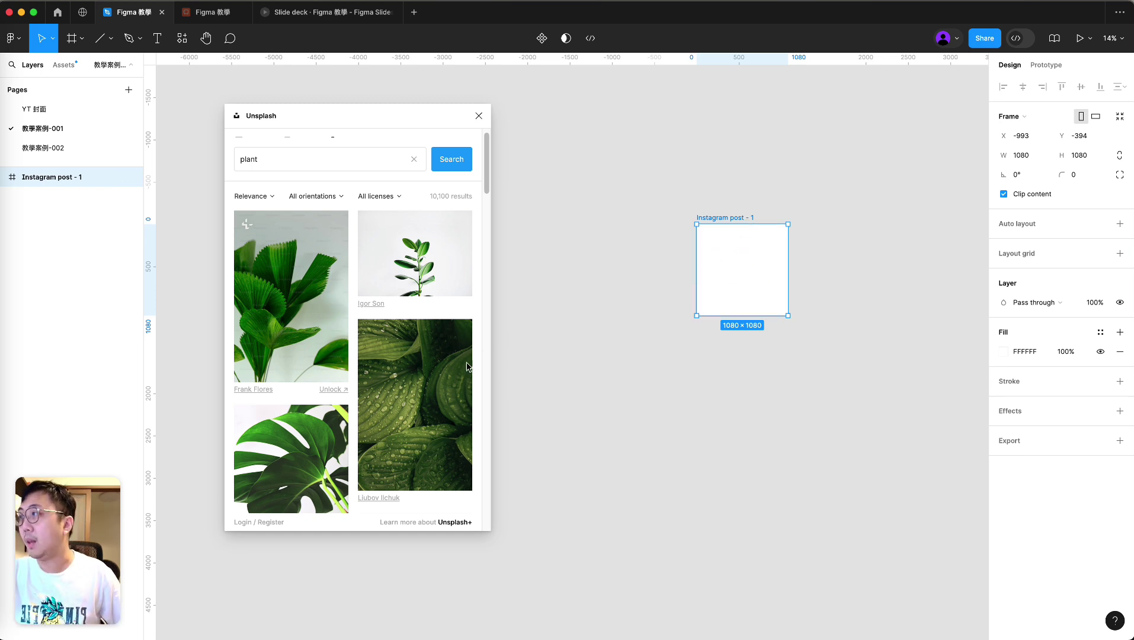
pyautogui.click(437, 394)
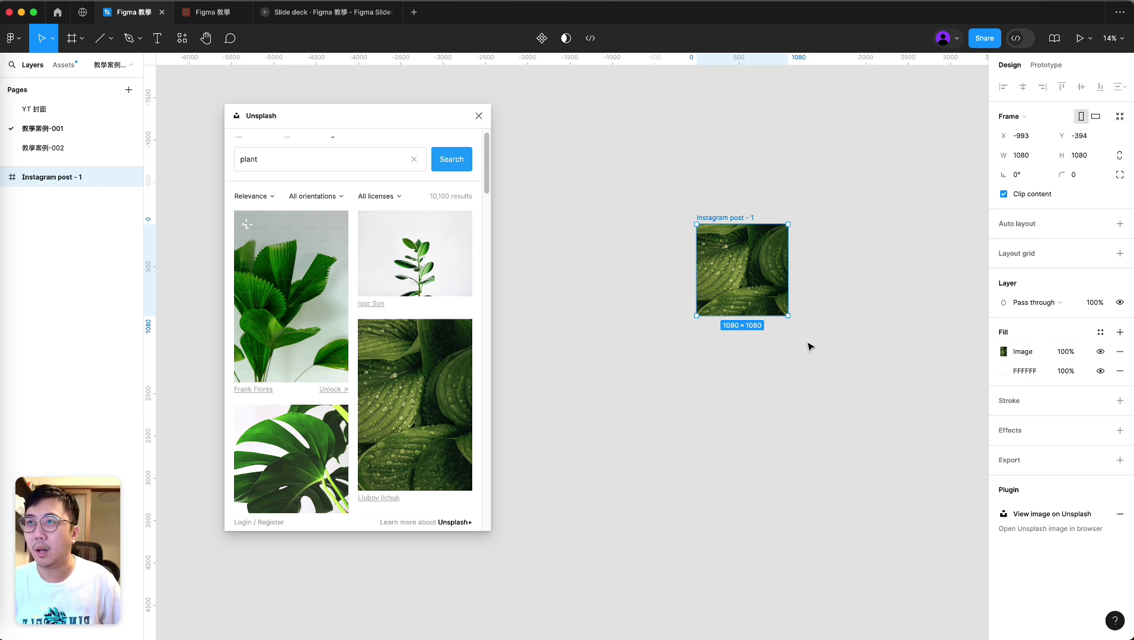
# Undo the leaves photo fill of the Instagram post frame
pyautogui.press('super+z')
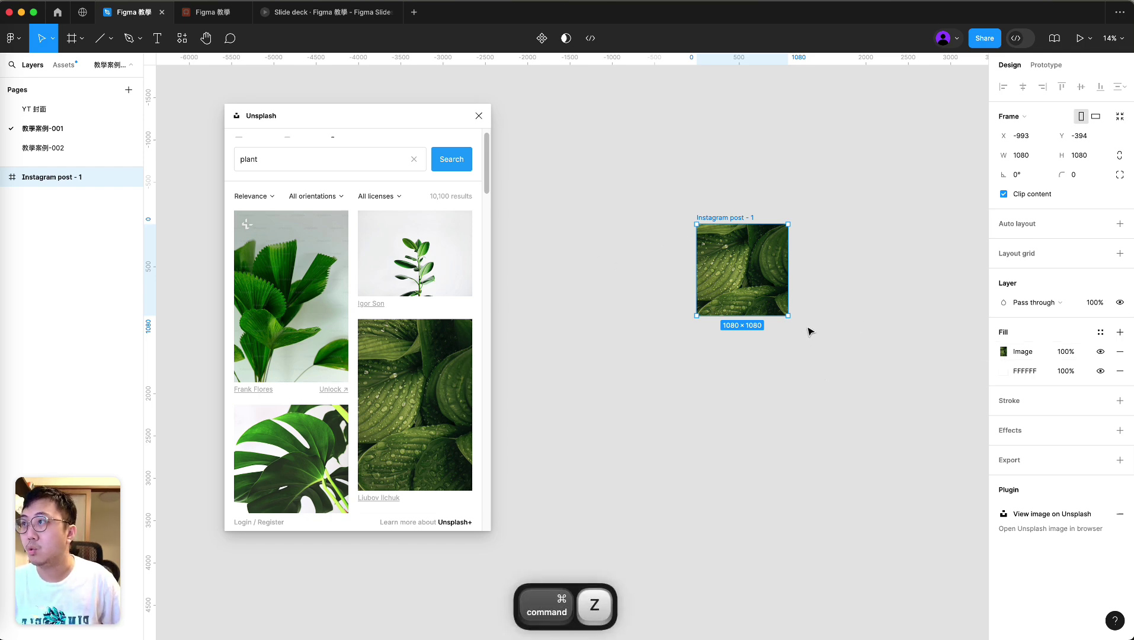
pyautogui.click(809, 330)
pyautogui.press('super+z')
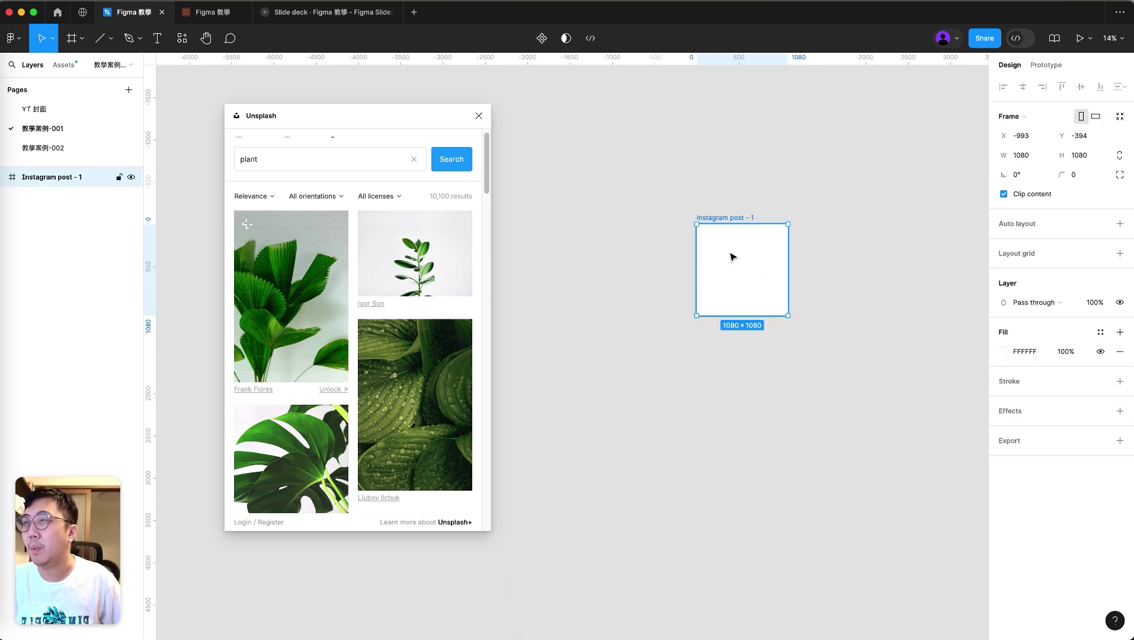
# Place the dark green leaves photo from Unsplash on the canvas as its own layer and delete the duplicate copy
pyautogui.click(840, 292)
pyautogui.moveTo(448, 391); pyautogui.dragTo(621, 293)
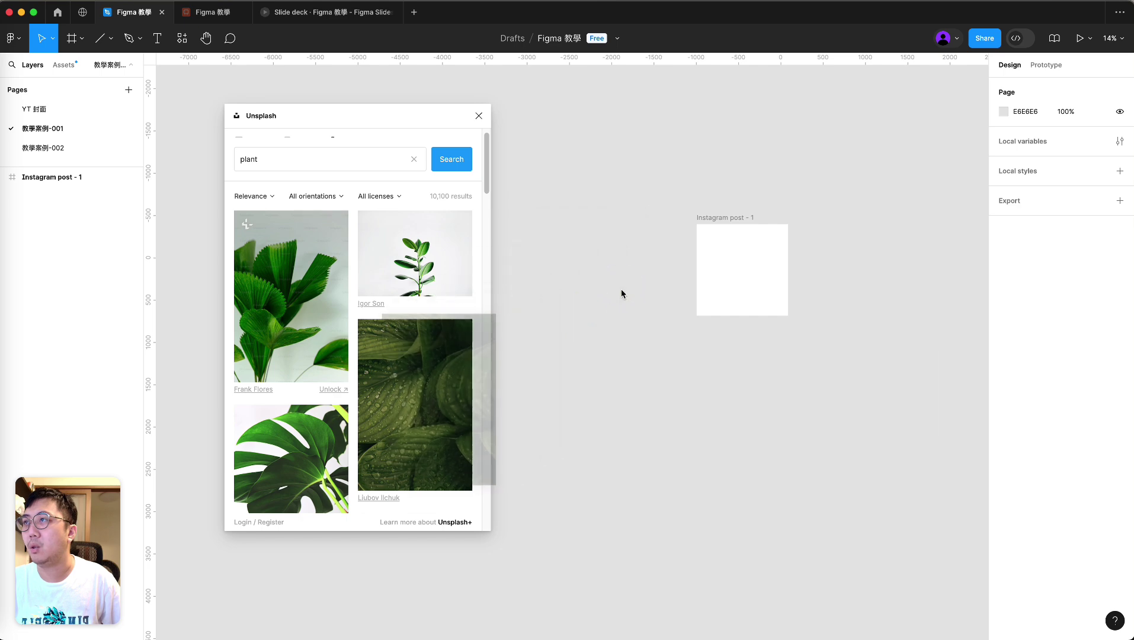
pyautogui.click(435, 394)
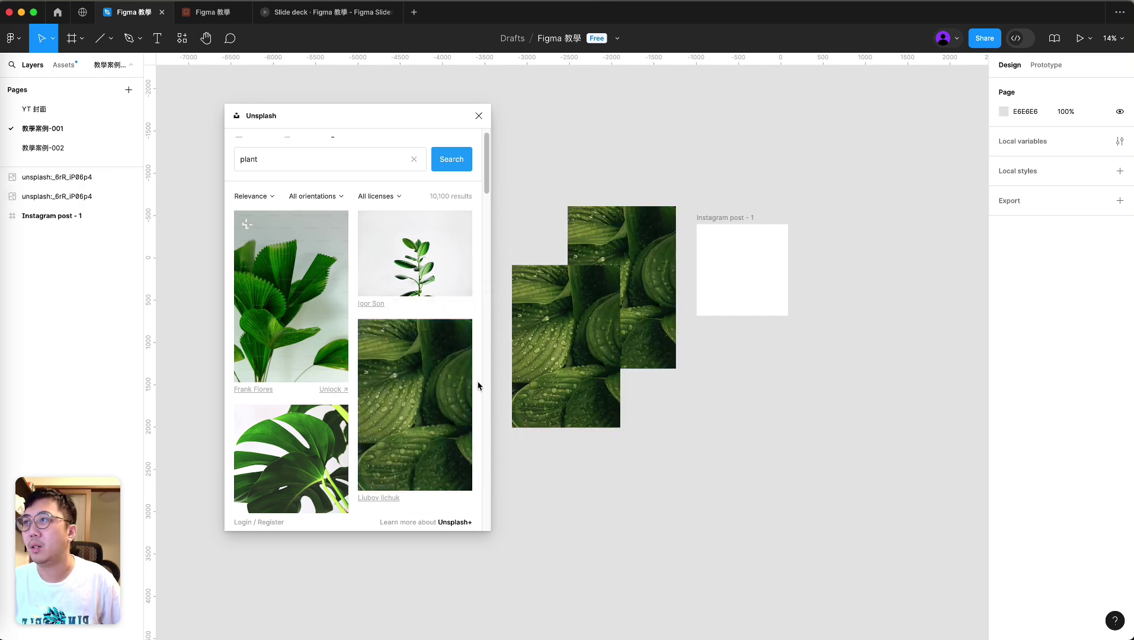
pyautogui.click(545, 386)
pyautogui.press('BackSpace')
# Move the leaves photo into the Instagram post frame and scale it proportionally to about 1167 × 1751 so it covers the frame
pyautogui.moveTo(636, 325); pyautogui.dragTo(739, 308)
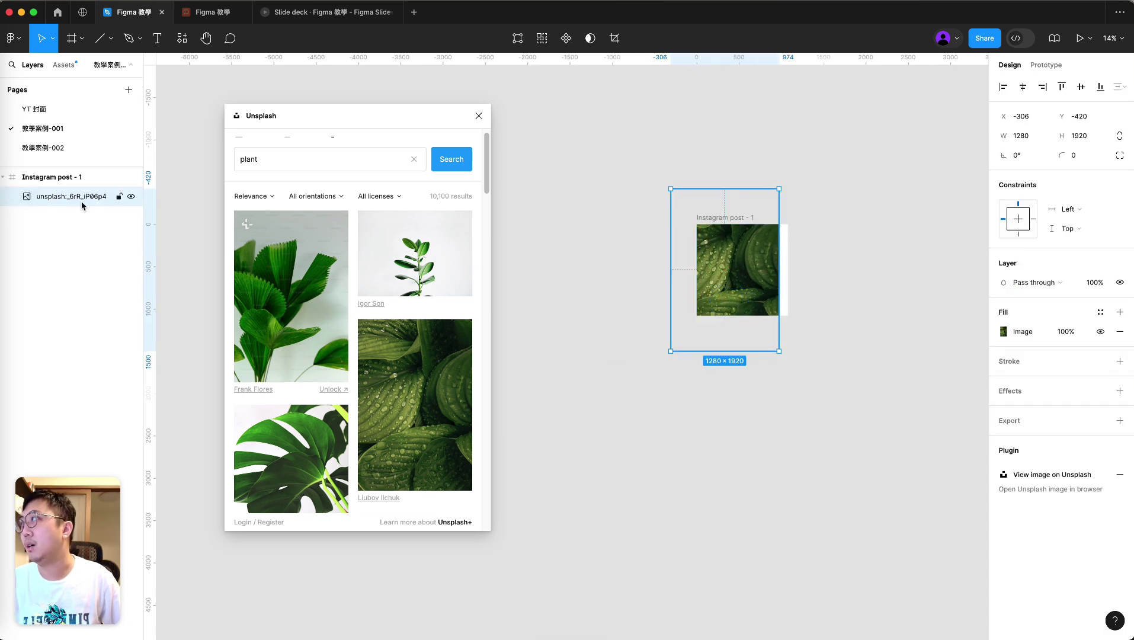
pyautogui.moveTo(717, 294); pyautogui.dragTo(734, 294)
pyautogui.moveTo(688, 350); pyautogui.dragTo(693, 343)
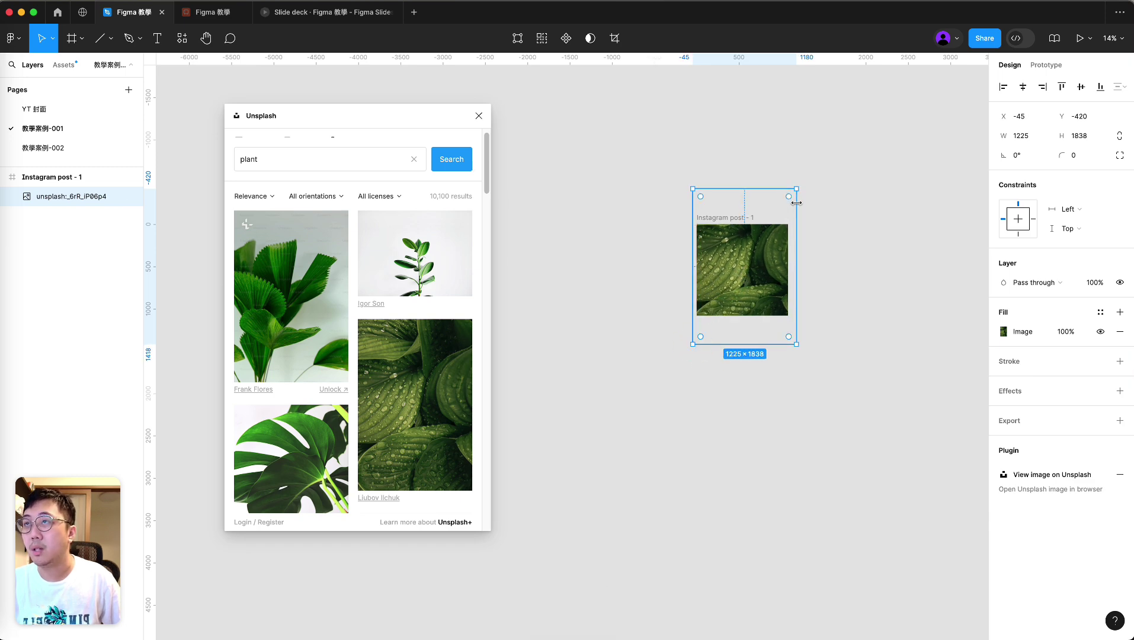
pyautogui.moveTo(797, 188); pyautogui.dragTo(792, 197)
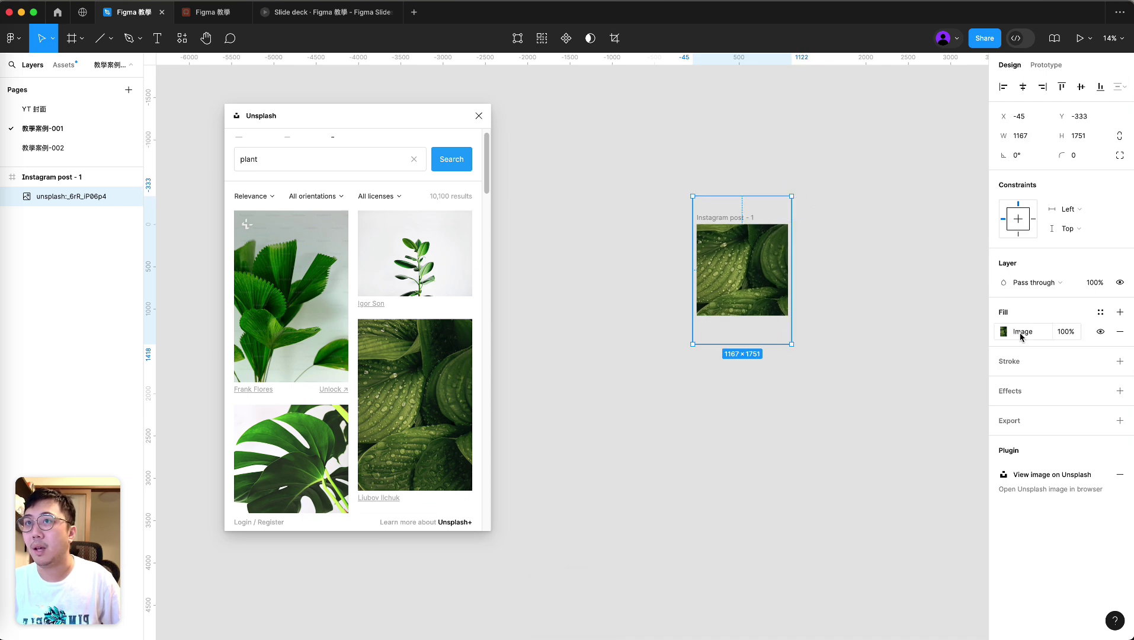
# Check the finished plant diary poster in the slide deck and return to the design file
pyautogui.scroll(5, 792, 200)
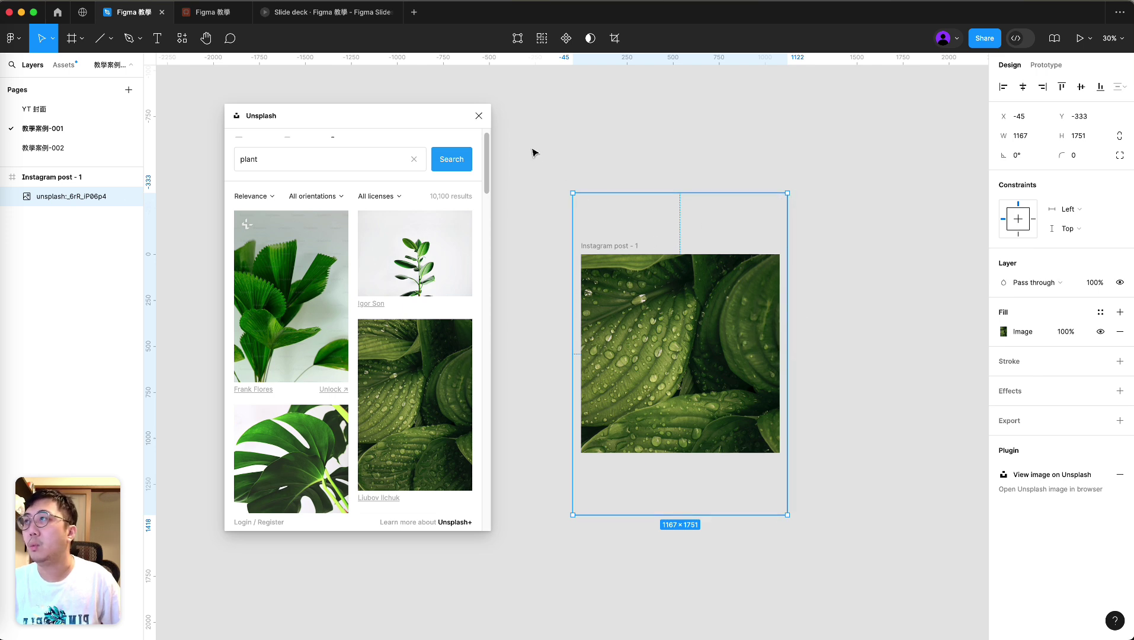
pyautogui.click(314, 20)
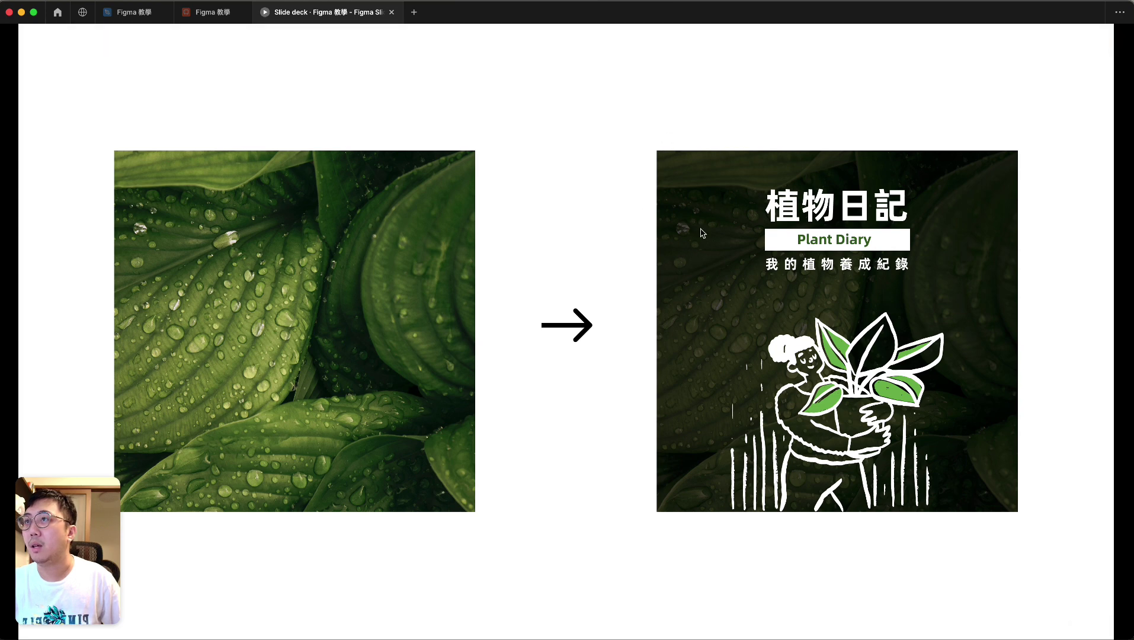
pyautogui.click(125, 13)
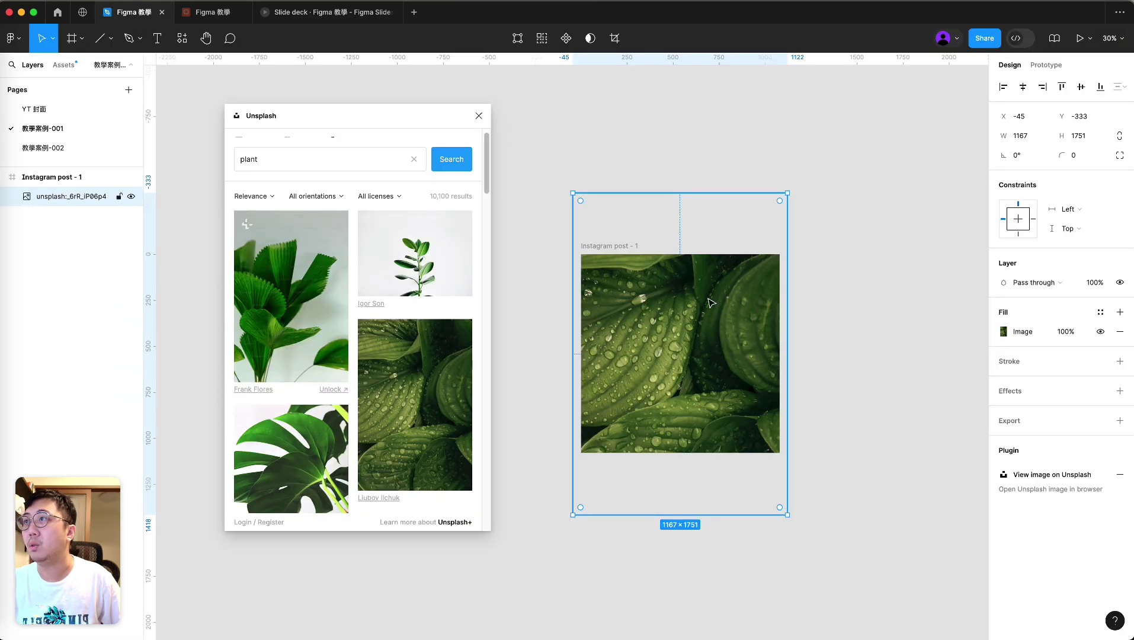
# Select the Instagram post frame and close the Unsplash plugin
pyautogui.click(845, 323)
pyautogui.click(622, 311)
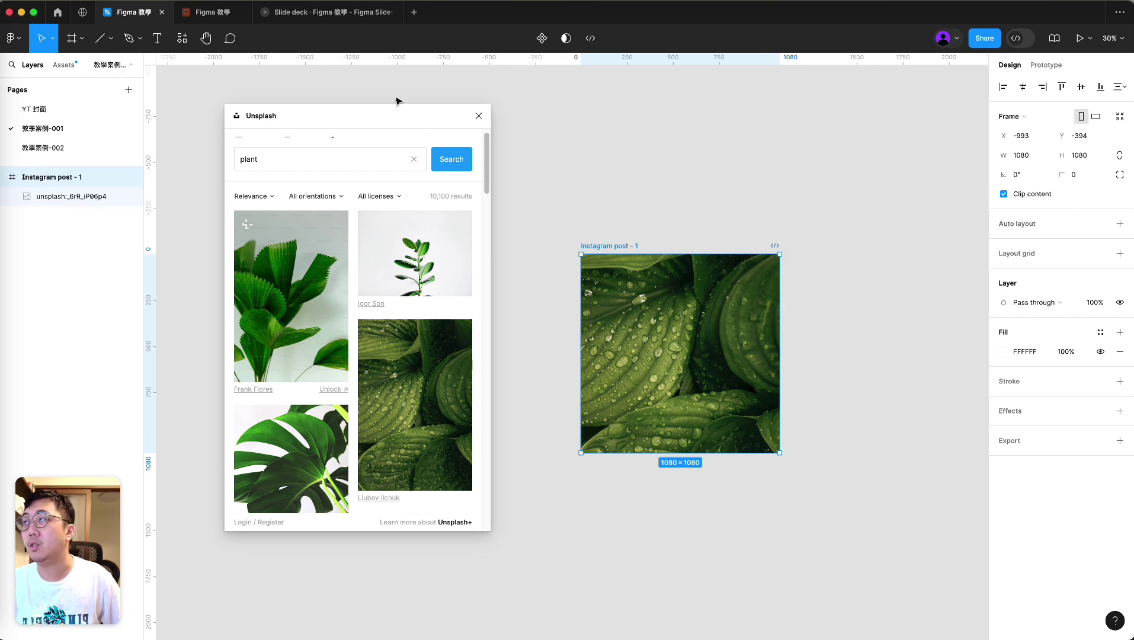
pyautogui.click(479, 116)
# Draw a rectangle about 1233 × 1206 covering the Instagram post frame and fill it with black 000000
pyautogui.click(110, 39)
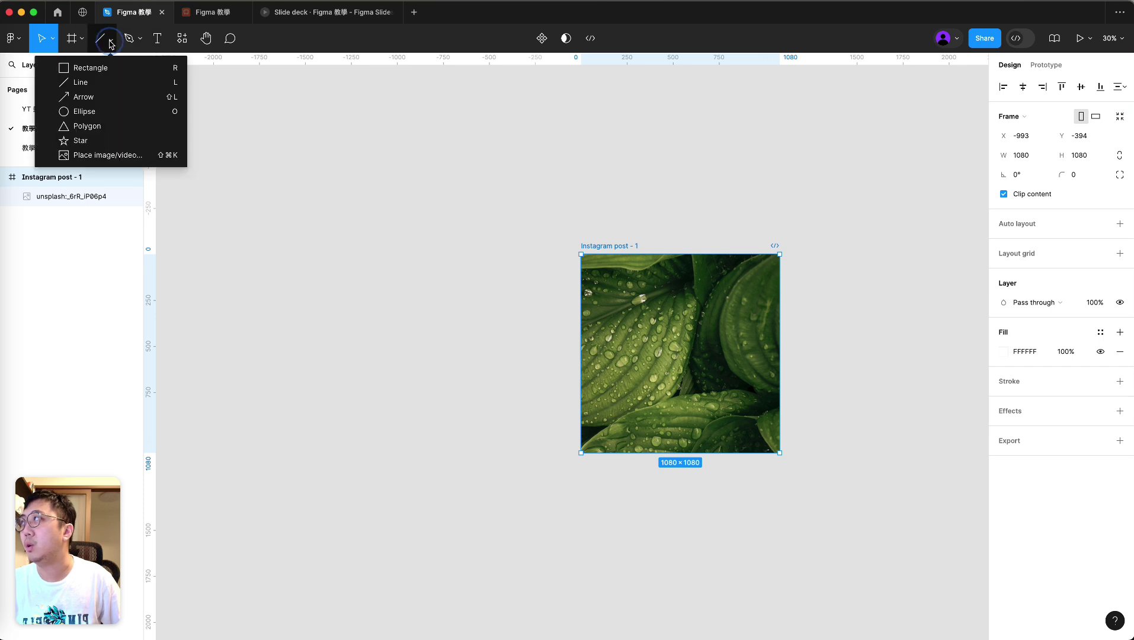
pyautogui.click(82, 70)
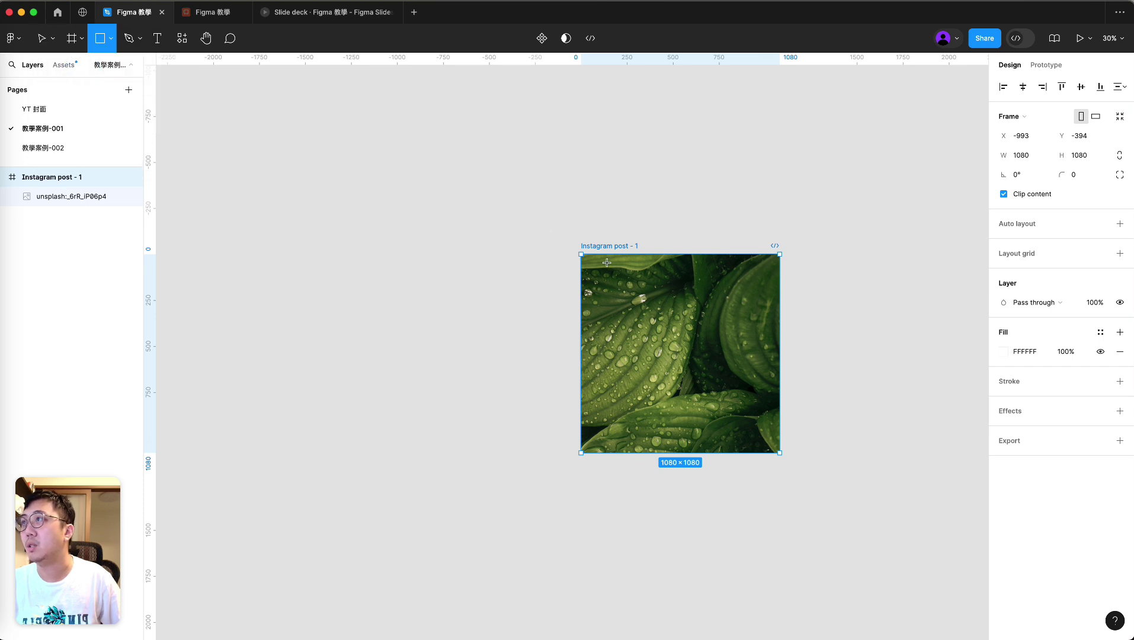
pyautogui.moveTo(563, 242); pyautogui.dragTo(789, 463)
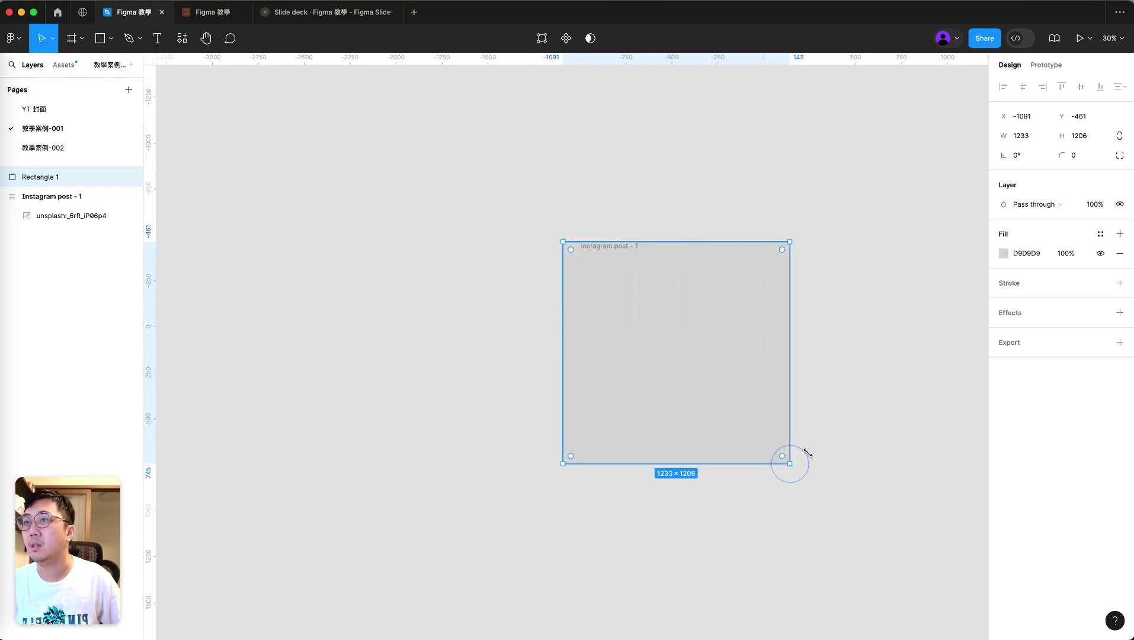
pyautogui.click(1011, 255)
pyautogui.moveTo(905, 374); pyautogui.dragTo(757, 486)
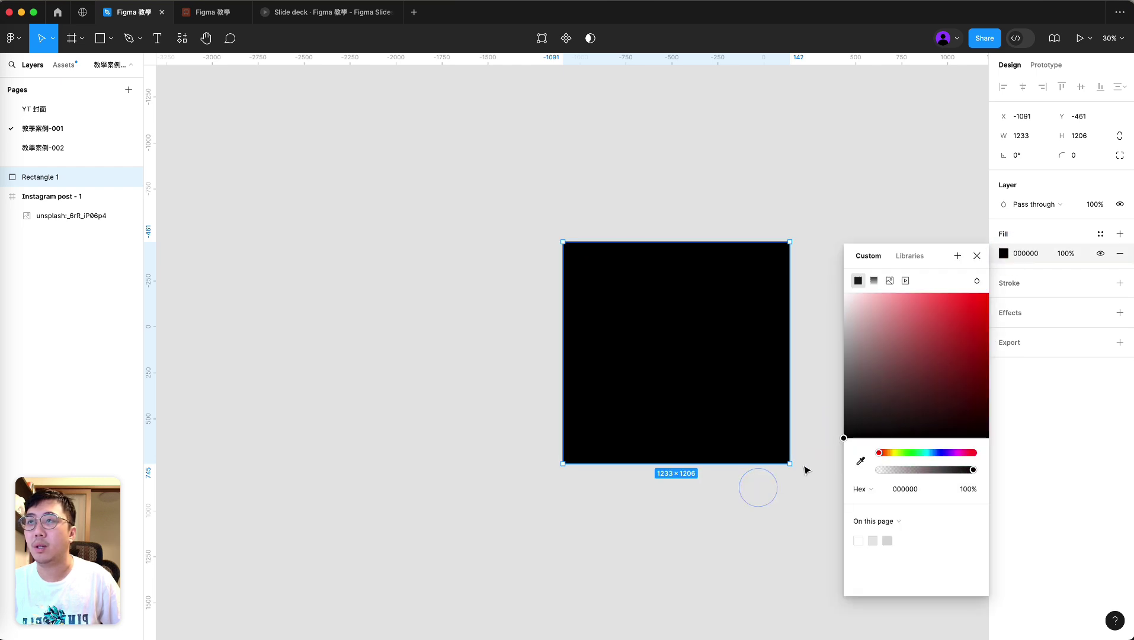
# Set the black rectangle's fill opacity to 50%
pyautogui.click(1068, 255)
pyautogui.write('50')
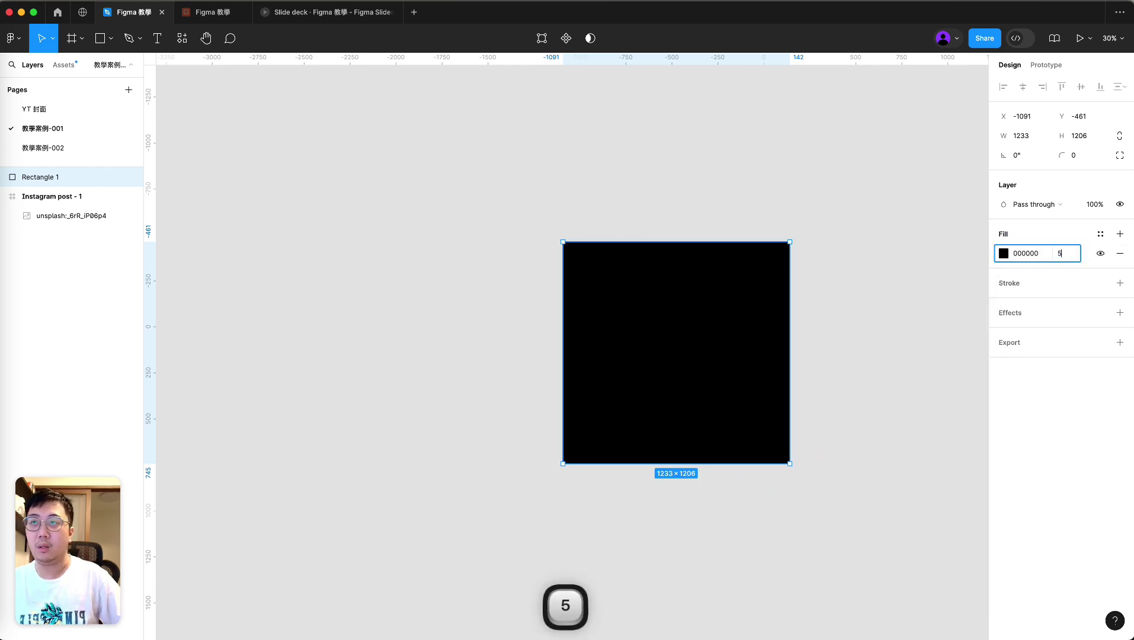
pyautogui.press('Return')
pyautogui.click(860, 286)
pyautogui.click(630, 324)
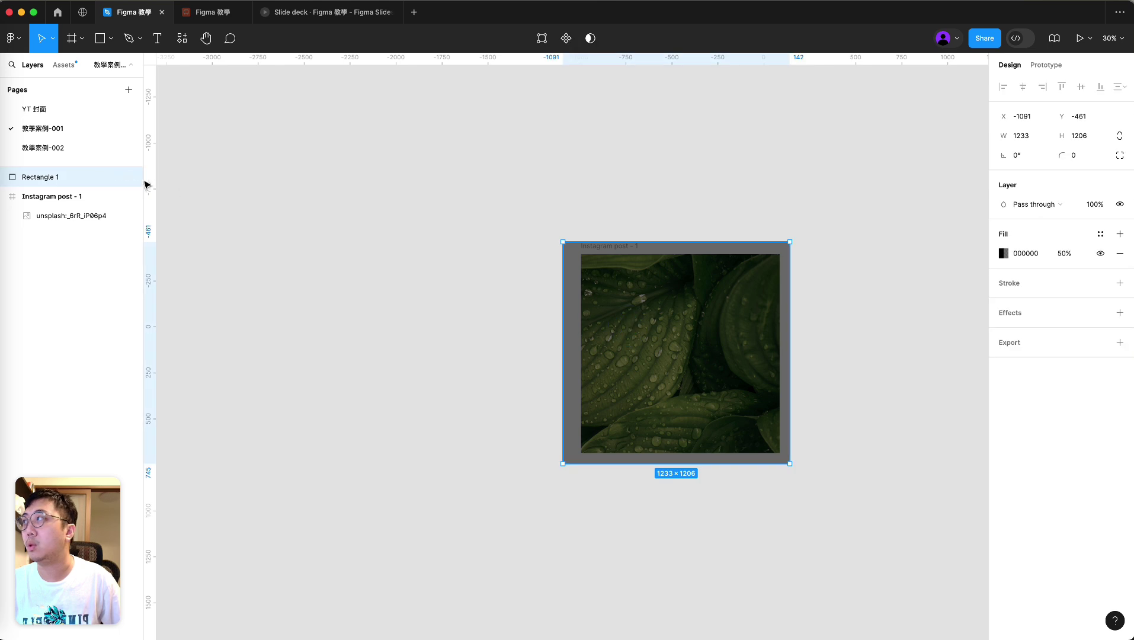
# Move the black rectangle inside the Instagram post frame above the leaves photo, and delete it
pyautogui.moveTo(35, 177); pyautogui.dragTo(42, 204)
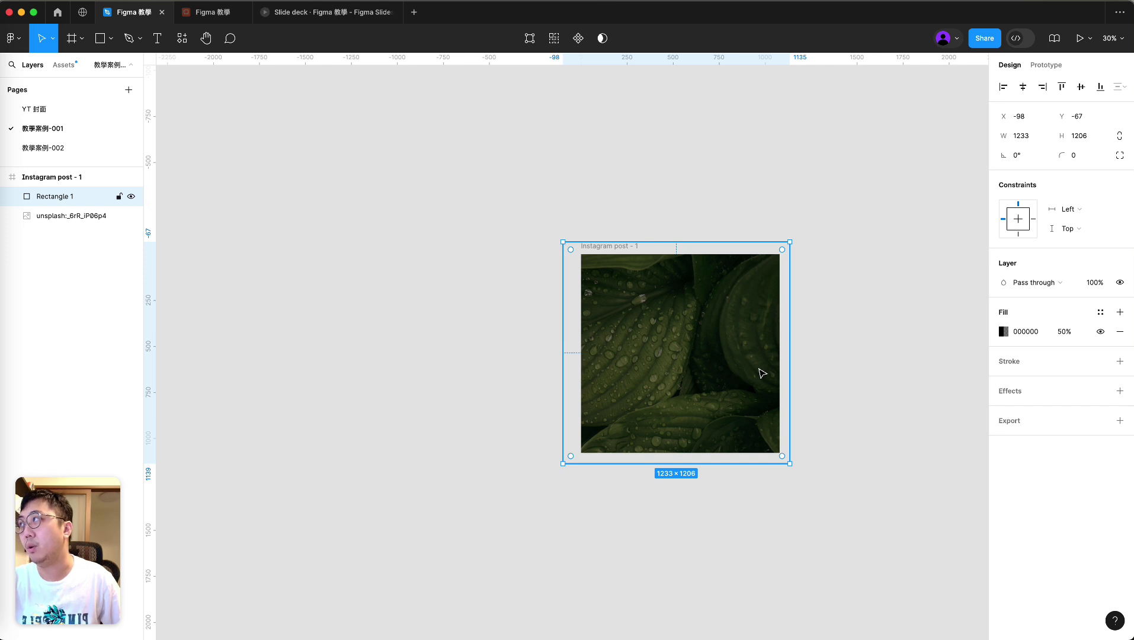
pyautogui.press('BackSpace')
# Add a second fill of black 000000 at 55% opacity over the leaves photo's image fill
pyautogui.click(721, 366)
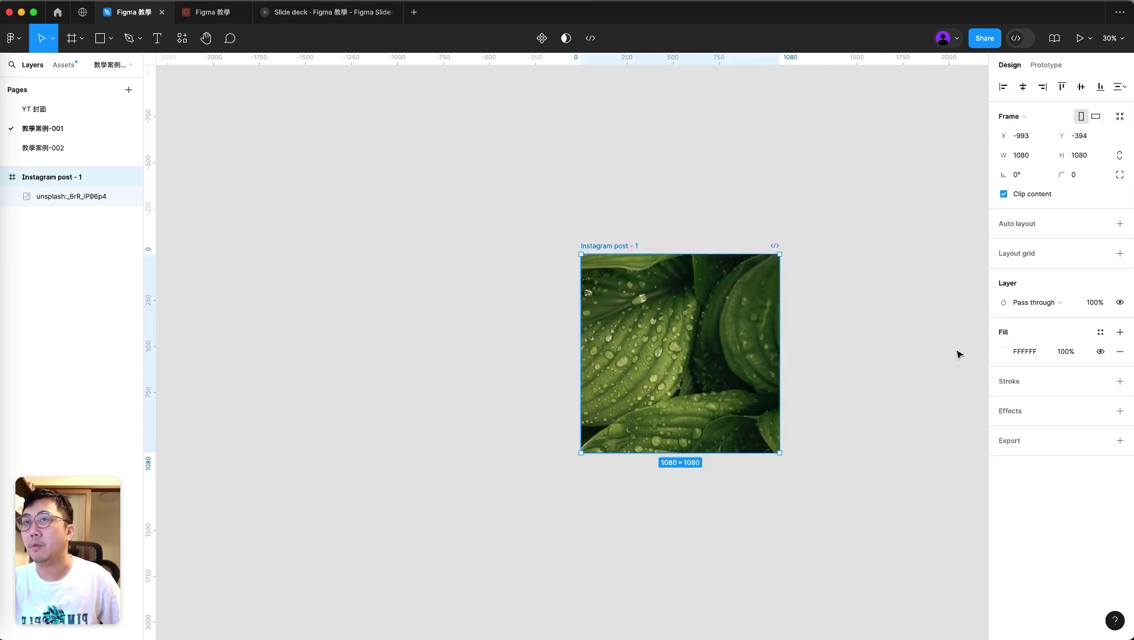
pyautogui.click(655, 313)
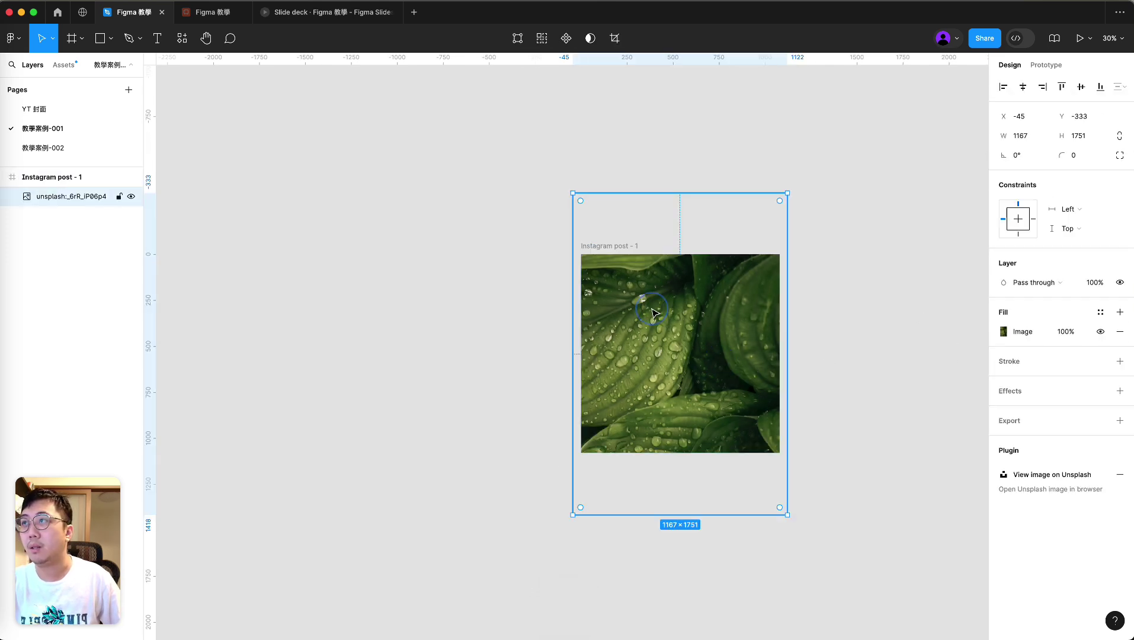
pyautogui.click(1120, 312)
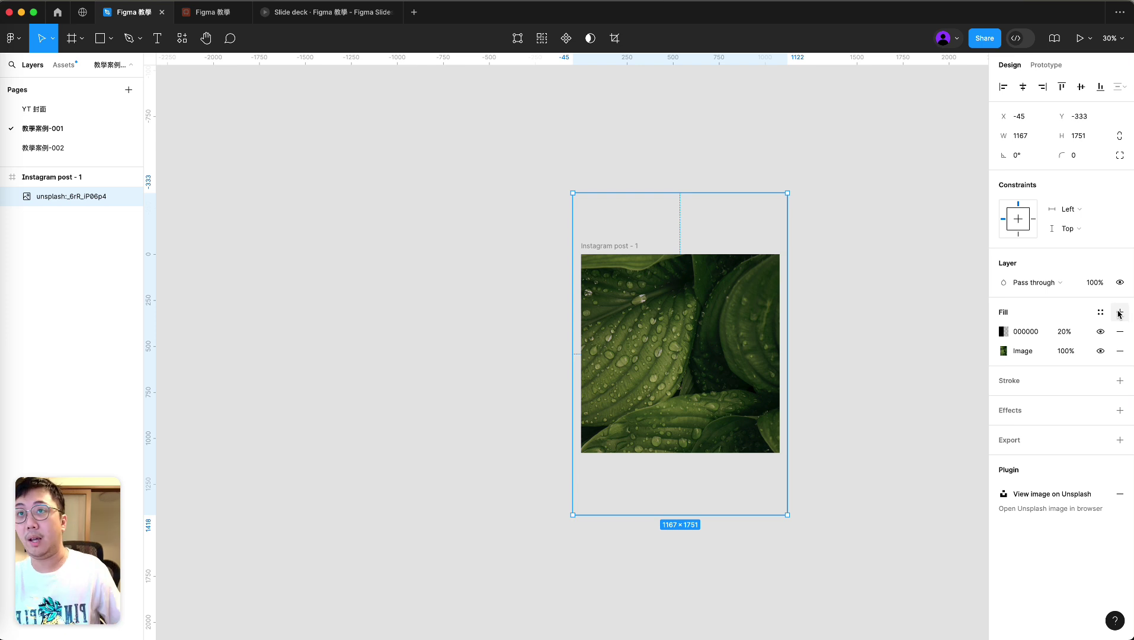
pyautogui.click(1003, 333)
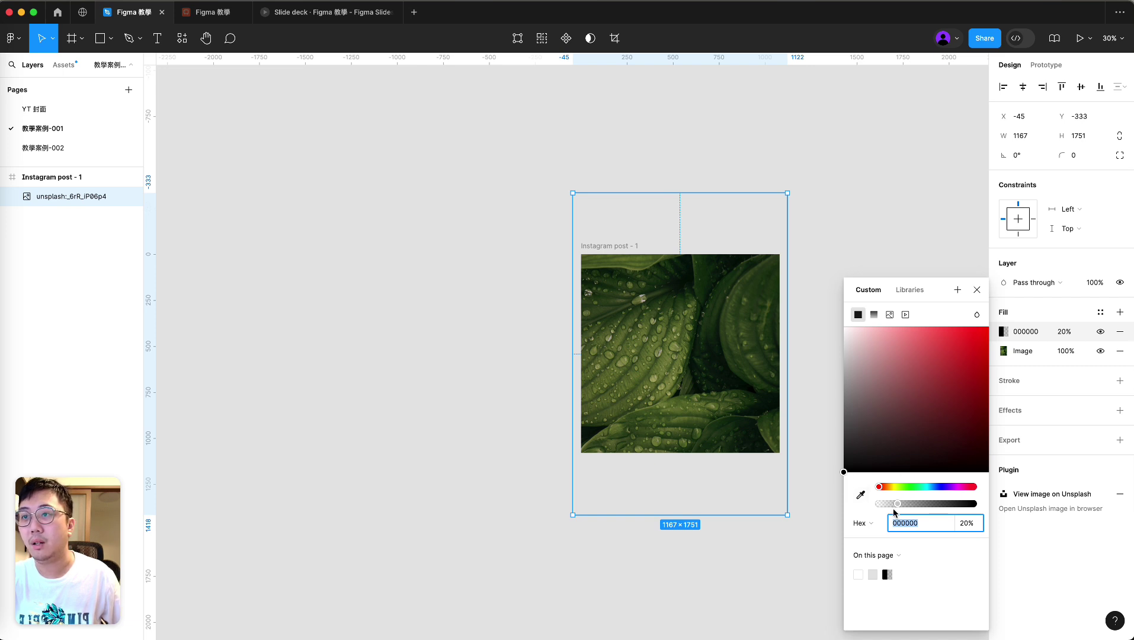
pyautogui.moveTo(898, 505); pyautogui.dragTo(933, 510)
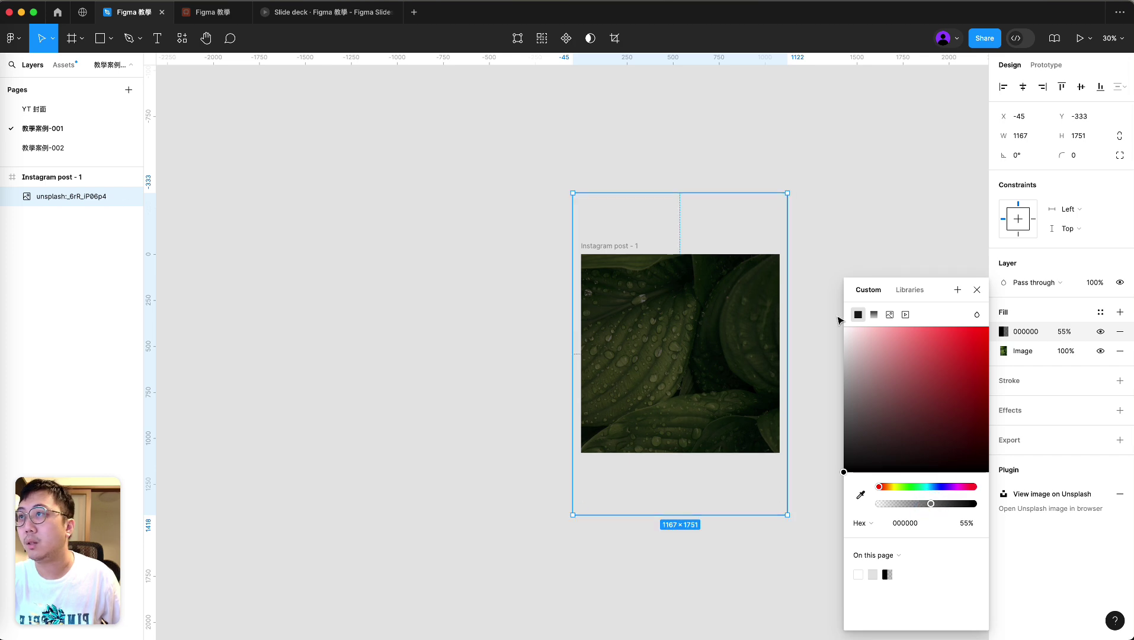
pyautogui.click(798, 294)
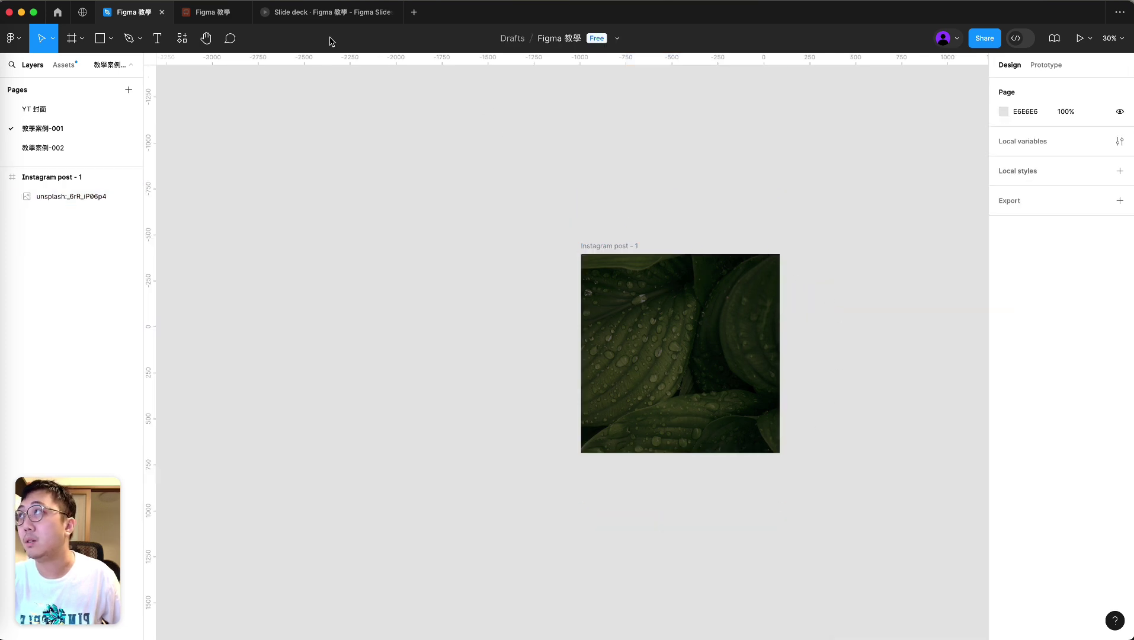
# Compare the darkened background with the reference poster in the slide deck, and inspect the leaves photo's fills
pyautogui.click(330, 12)
pyautogui.click(127, 12)
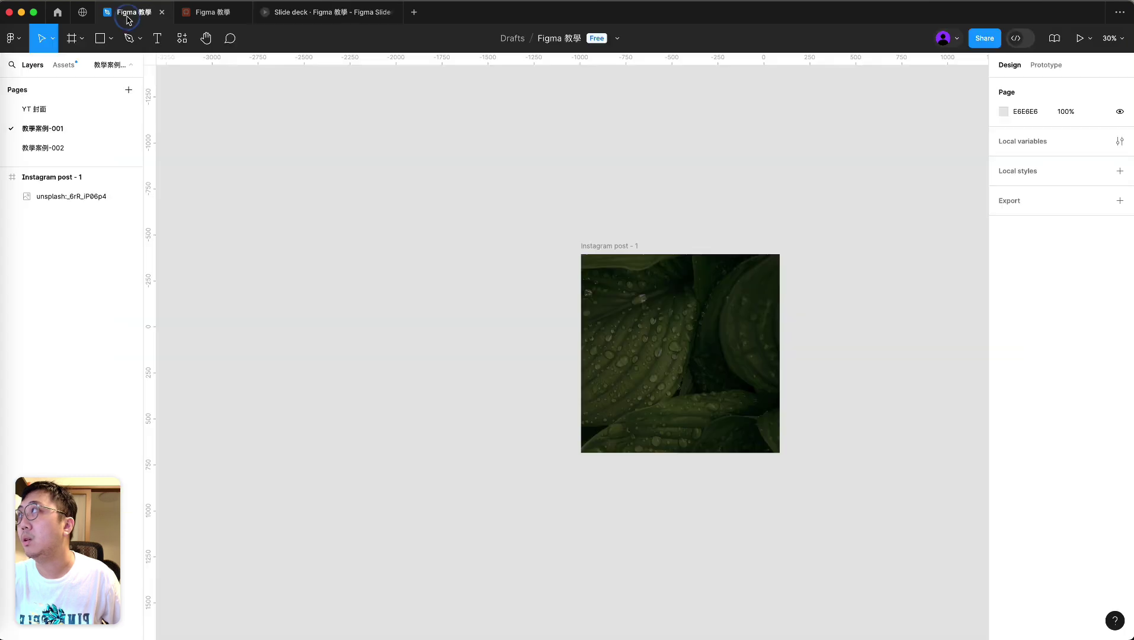
pyautogui.click(676, 347)
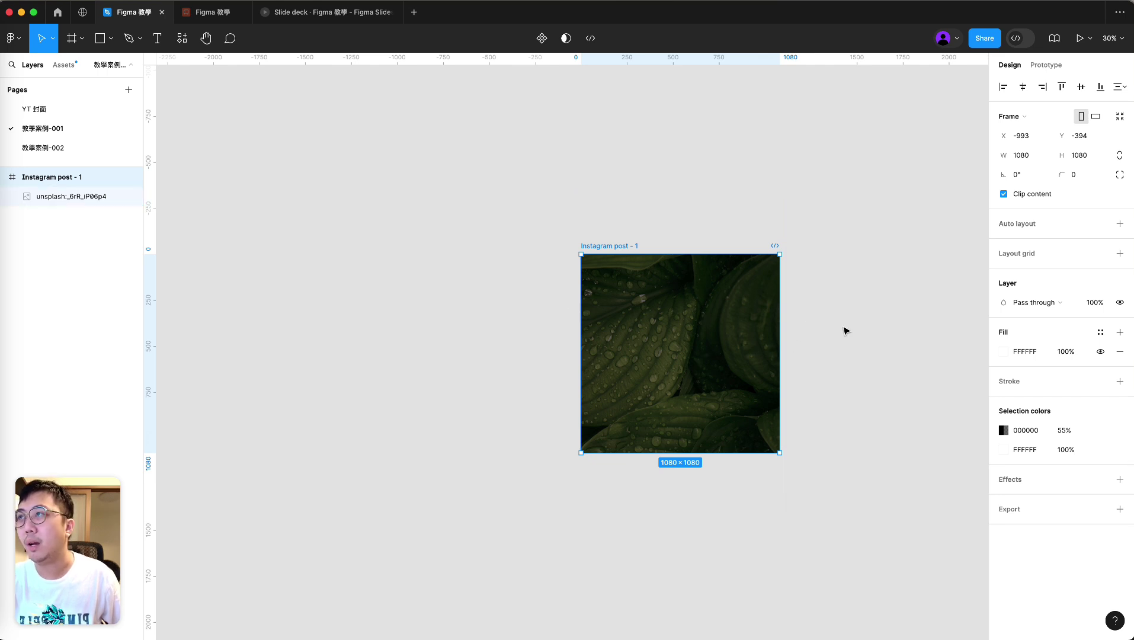
pyautogui.click(624, 364)
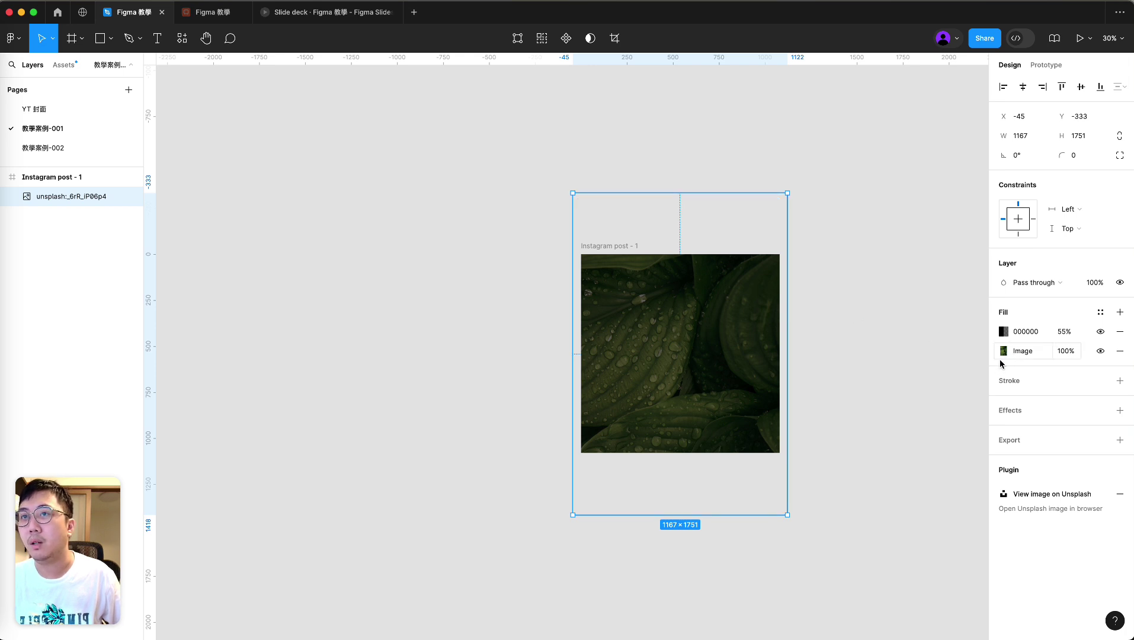
pyautogui.click(840, 335)
# Capture the reference poster's text "植物日記 Plant Diary 我的植物養成紀錄" from the slide deck and paste it as a text layer in the design file
pyautogui.click(312, 12)
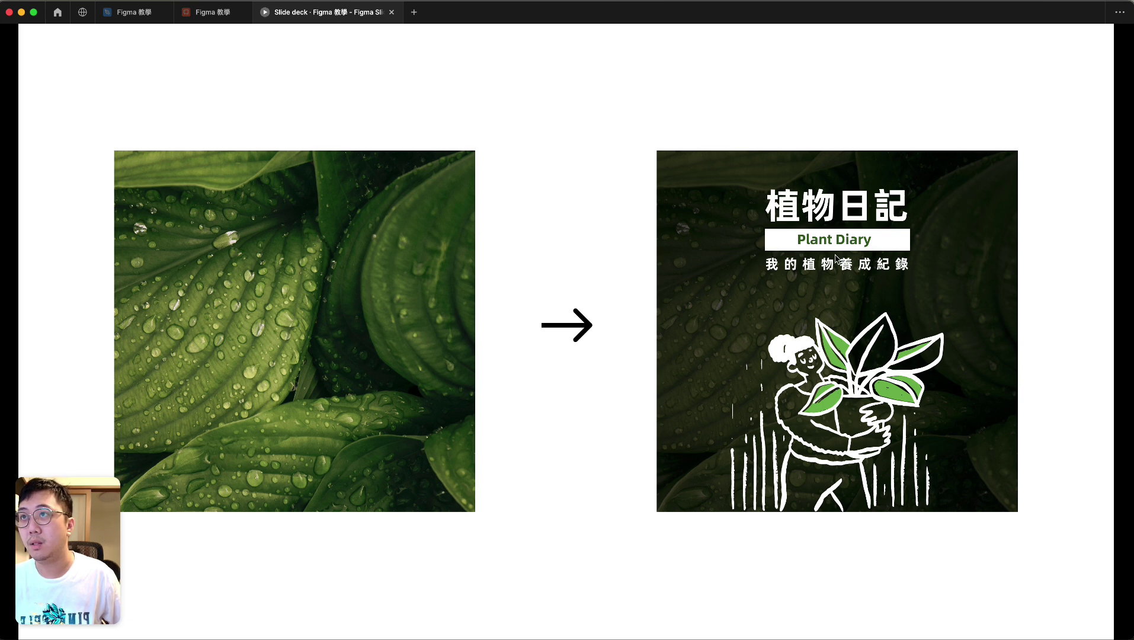
pyautogui.press('shift+super+2')
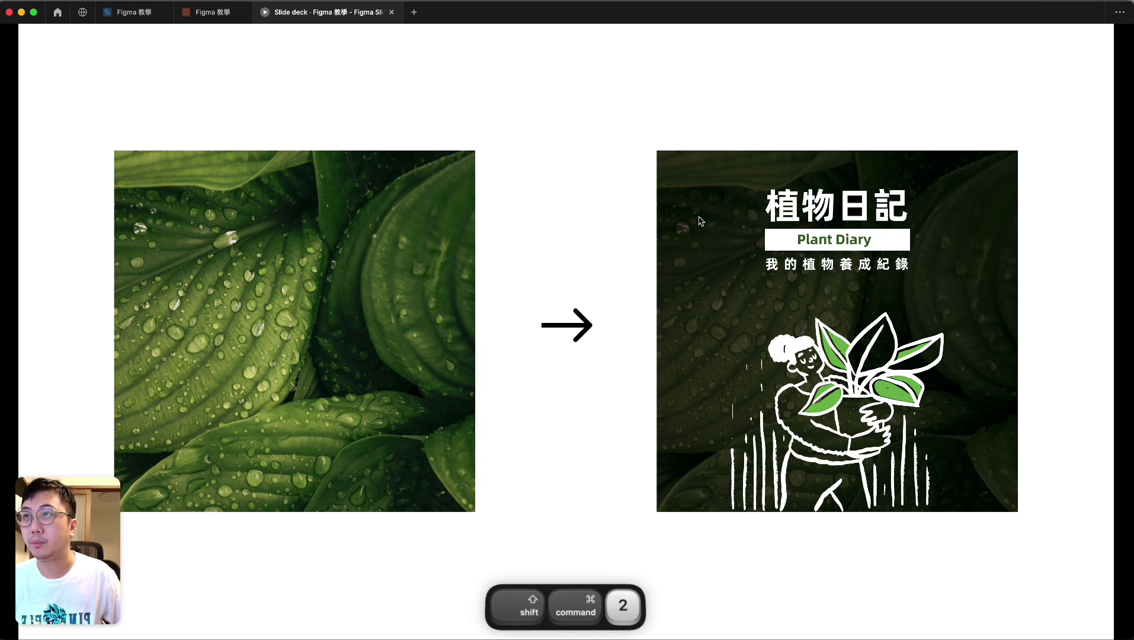
pyautogui.moveTo(739, 181); pyautogui.dragTo(945, 293)
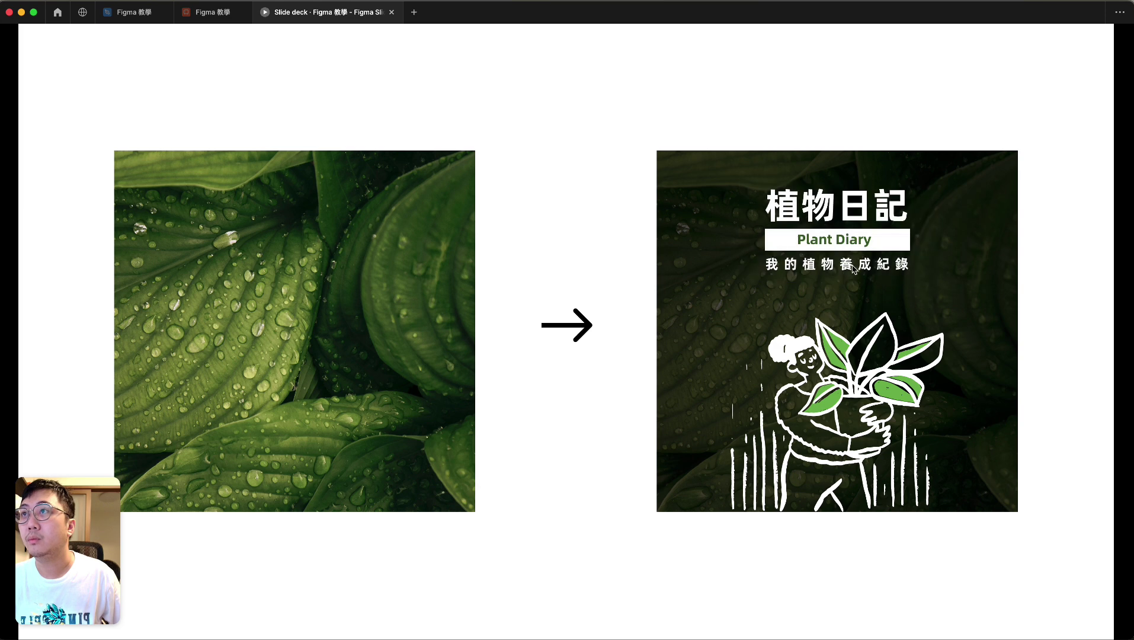
pyautogui.click(127, 12)
pyautogui.click(71, 196)
pyautogui.write('植物日記 Plant Diary 我的植物養成紀錄')
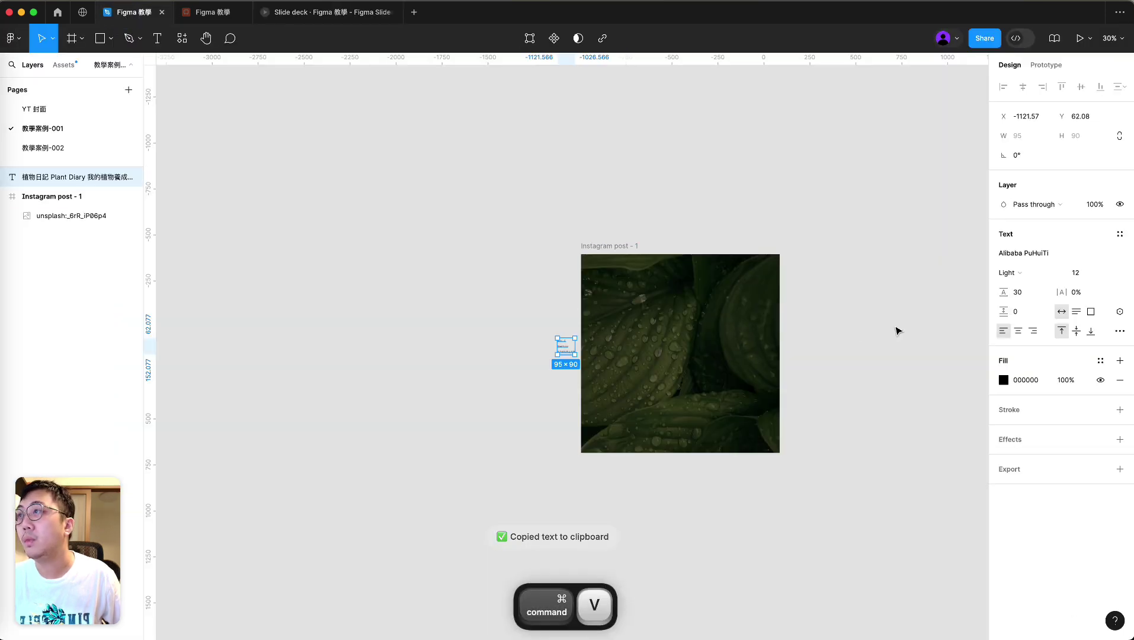
# Set the pasted text's font size to 128 and move it onto the empty canvas beside the Instagram post frame
pyautogui.moveTo(557, 355); pyautogui.dragTo(502, 391)
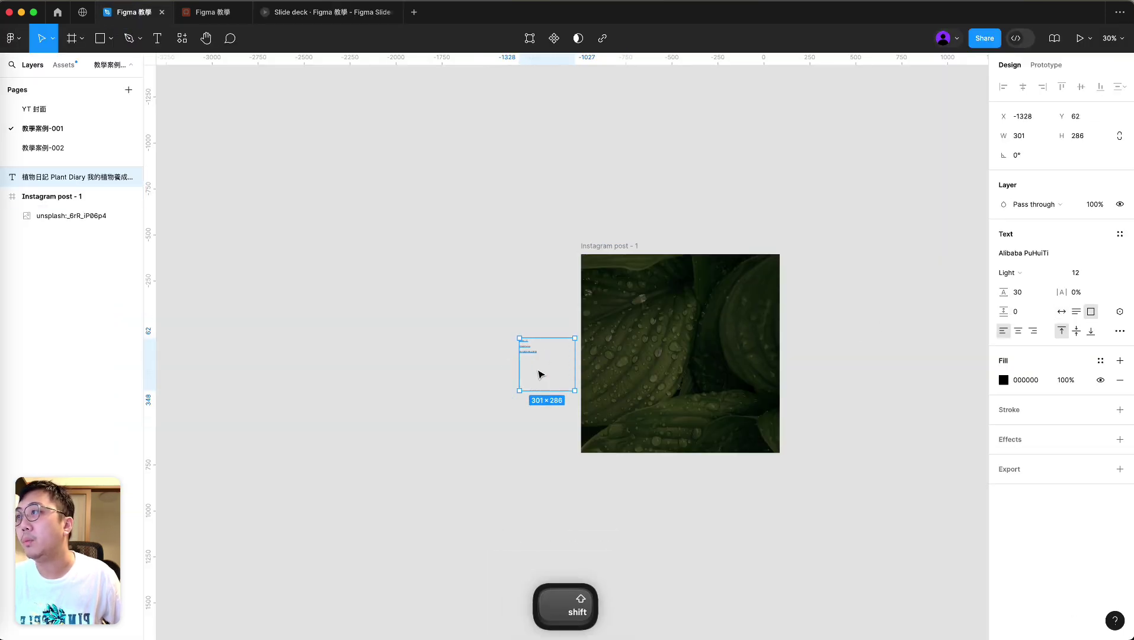
pyautogui.press('super+z')
pyautogui.click(1105, 273)
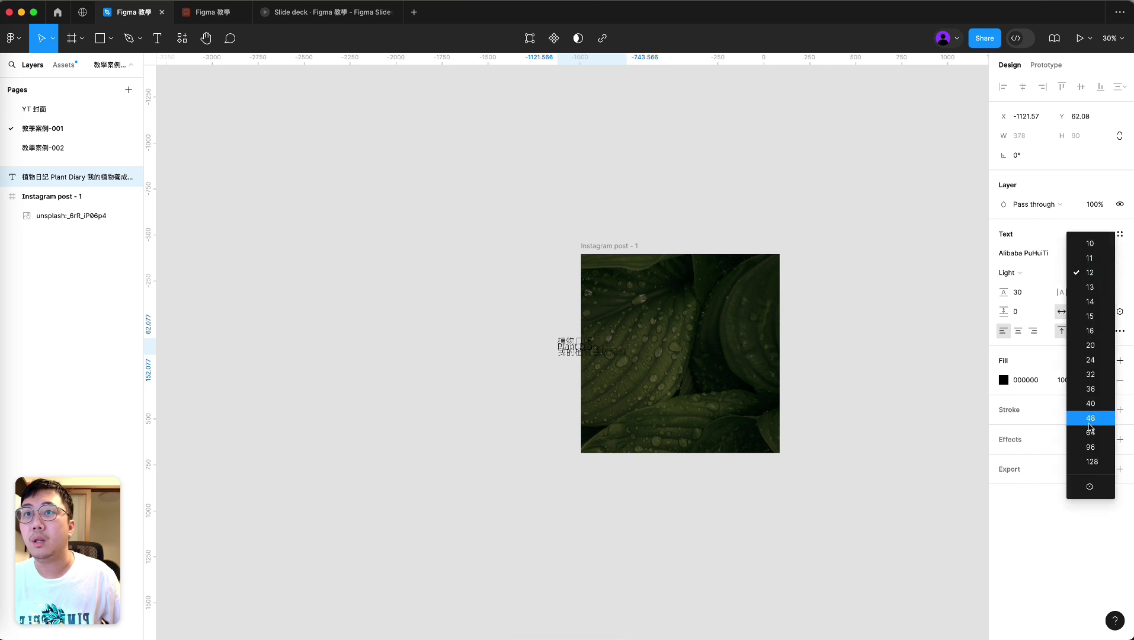
pyautogui.click(1092, 462)
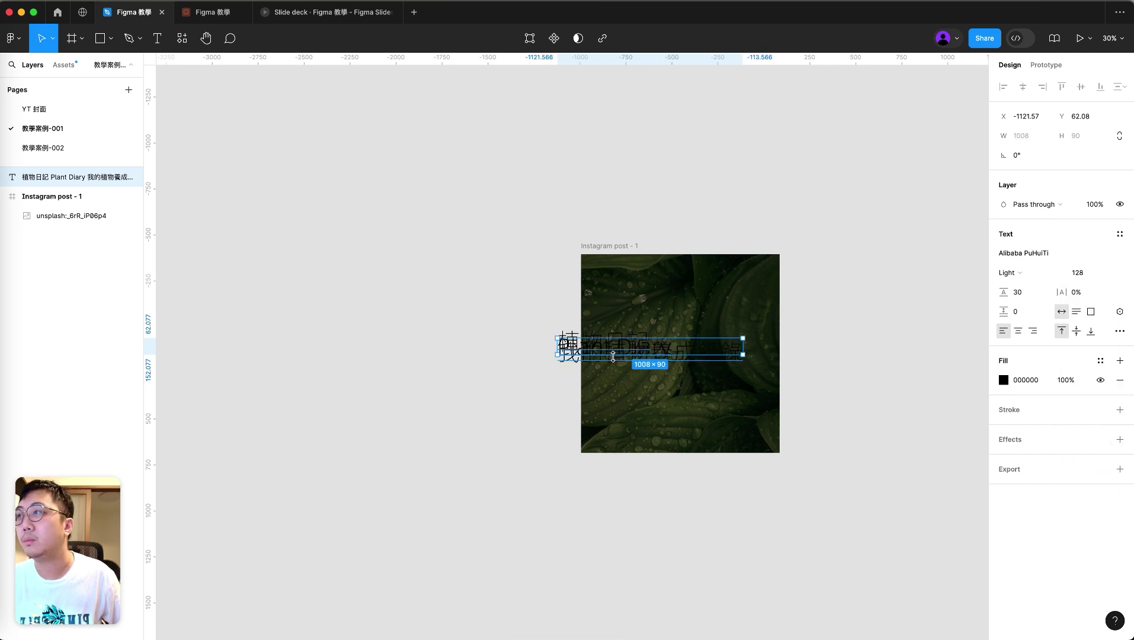
pyautogui.moveTo(586, 352); pyautogui.dragTo(414, 333)
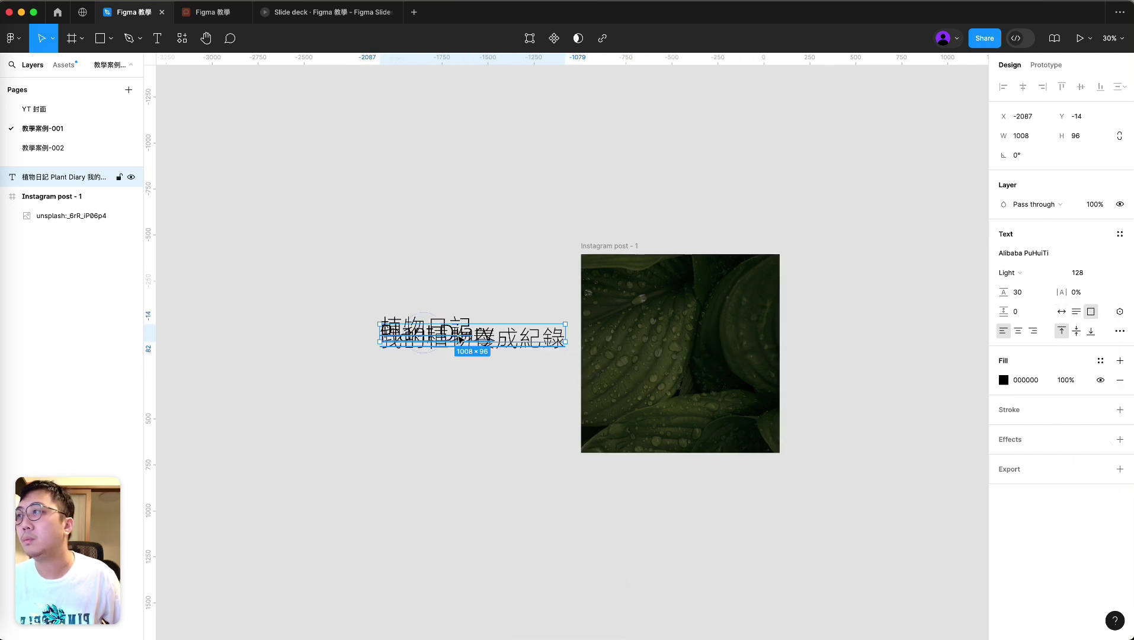
# Set the pasted three-line text's line height to 128
pyautogui.click(1026, 294)
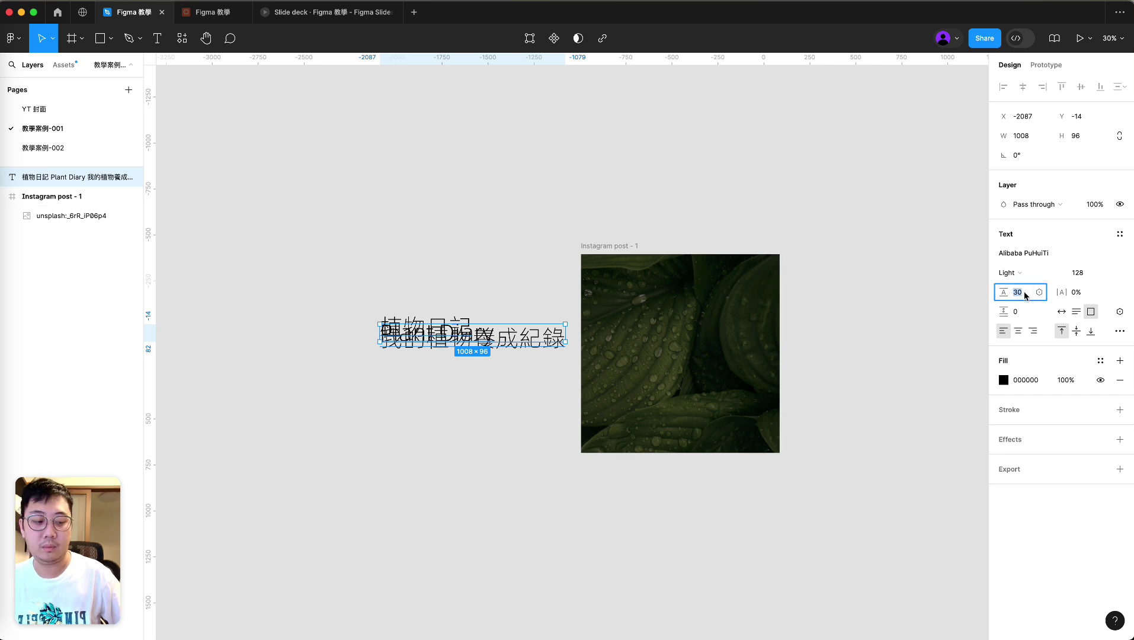
pyautogui.write('123')
pyautogui.press('BackSpace')
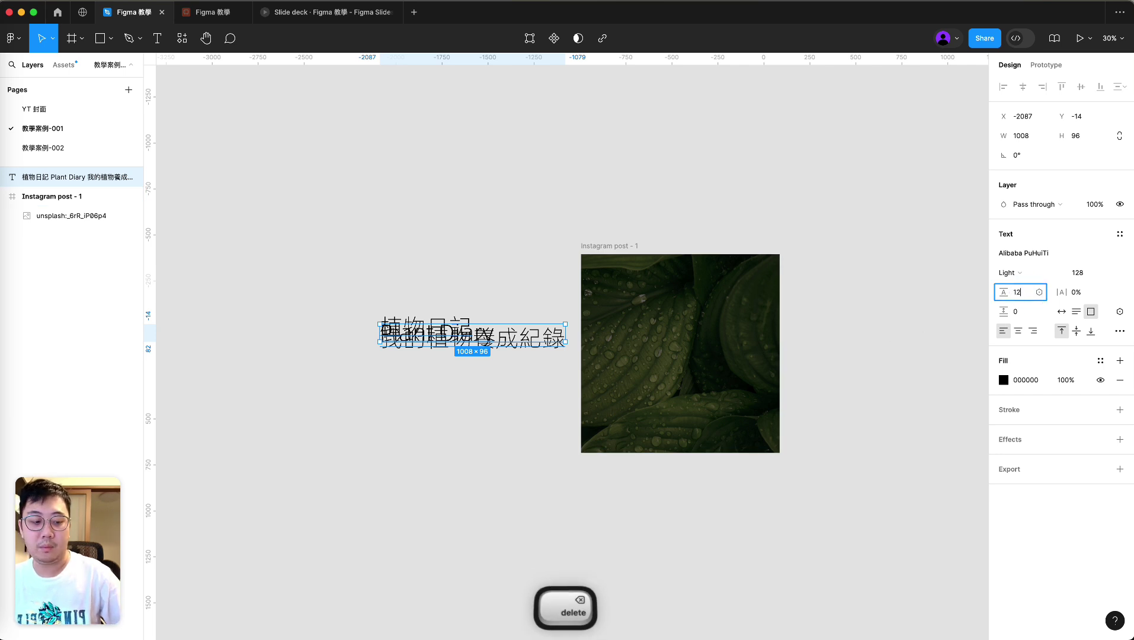
pyautogui.write('0')
pyautogui.press('Return')
pyautogui.click(452, 382)
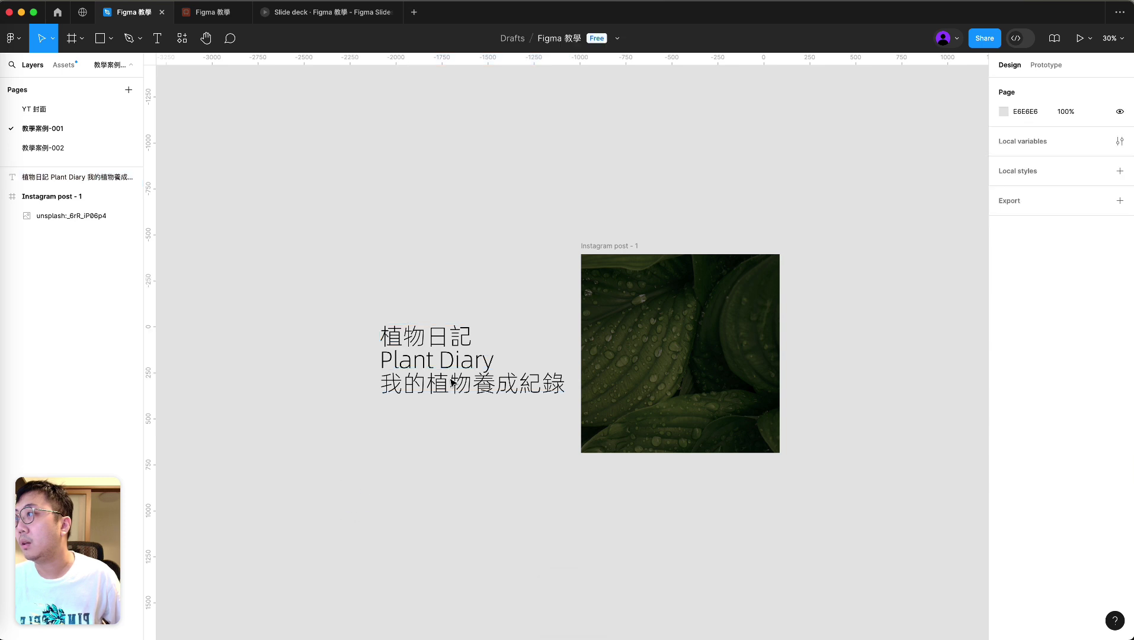
# Copy the line 植物日記 from the three-line text into its own text layer and place it on the empty canvas above the original
pyautogui.click(458, 332)
pyautogui.doubleClick(468, 334)
pyautogui.moveTo(472, 334); pyautogui.dragTo(381, 335)
pyautogui.hotkey('ctrl', 'c')
pyautogui.press('Escape')
pyautogui.hotkey('ctrl', 'v')
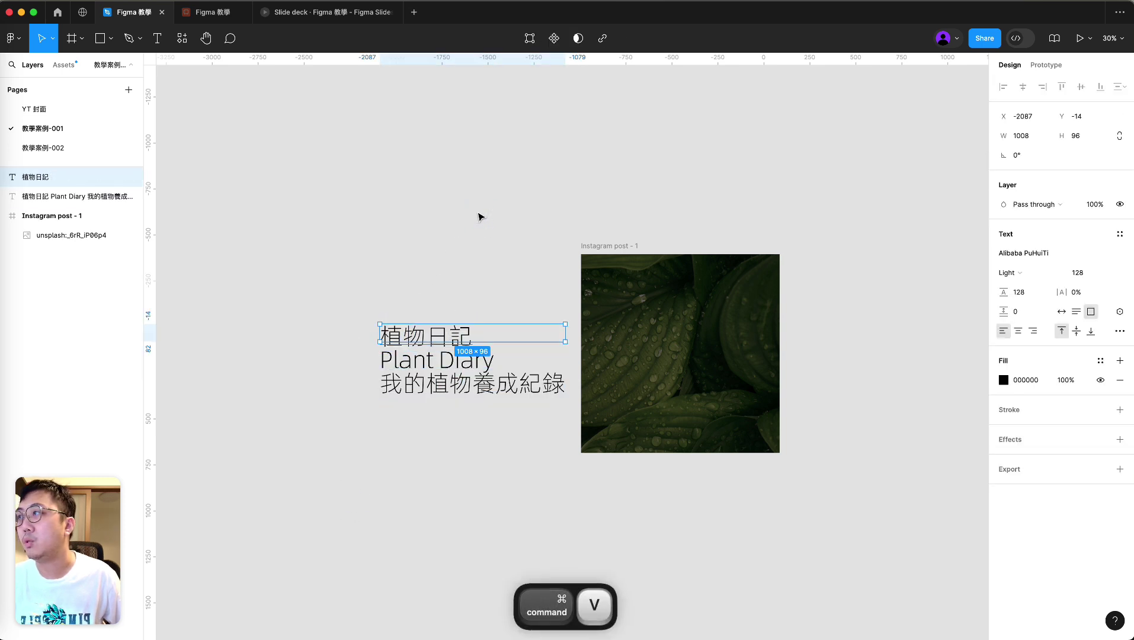
pyautogui.moveTo(431, 339); pyautogui.dragTo(467, 201)
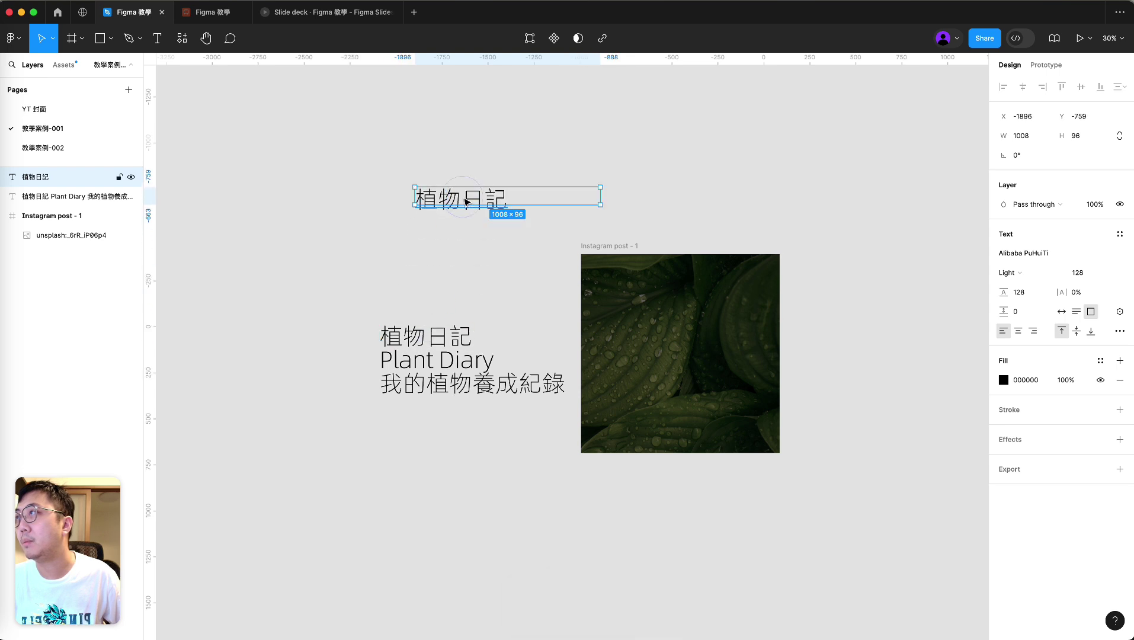
# Set the resizing of both the separate 植物日記 text and the original three-line text to auto width
pyautogui.click(1120, 332)
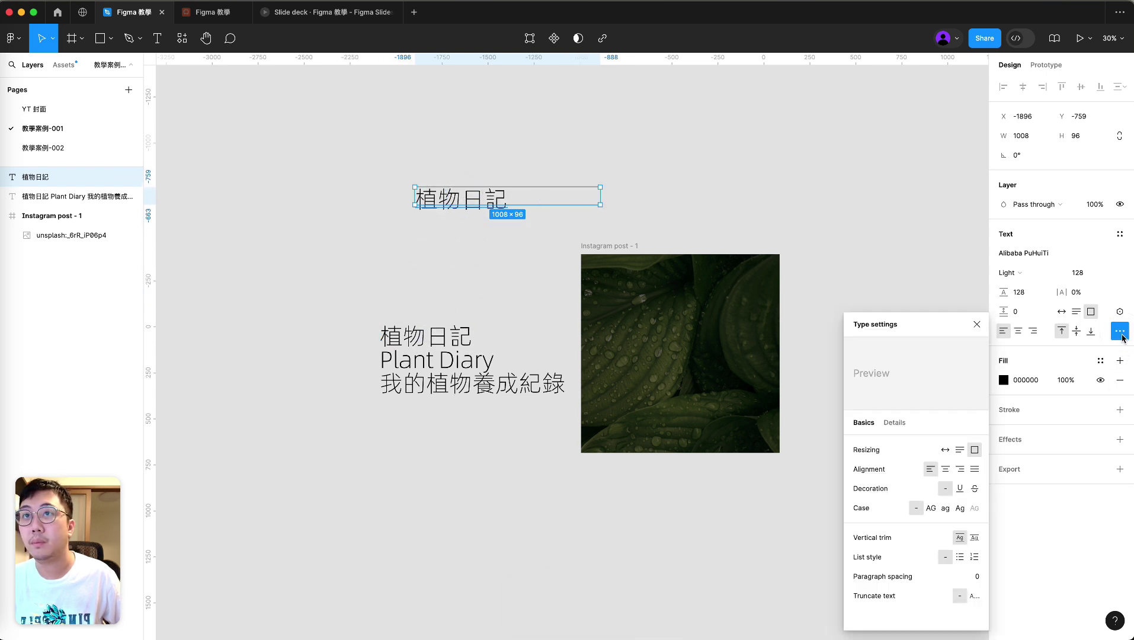
pyautogui.click(945, 451)
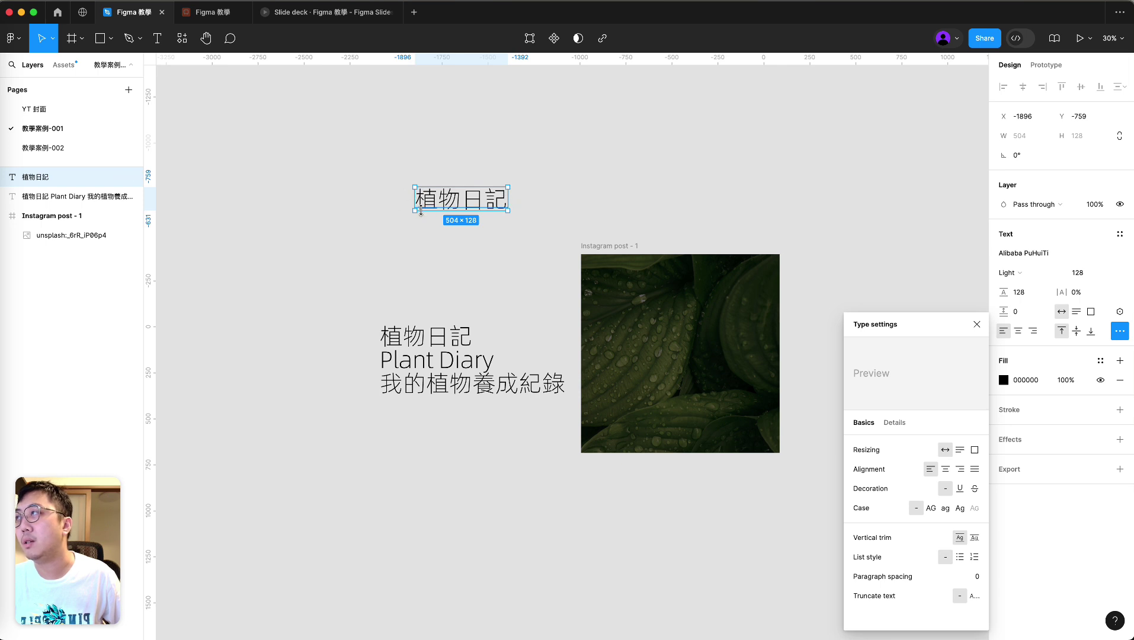
pyautogui.click(596, 194)
pyautogui.click(470, 199)
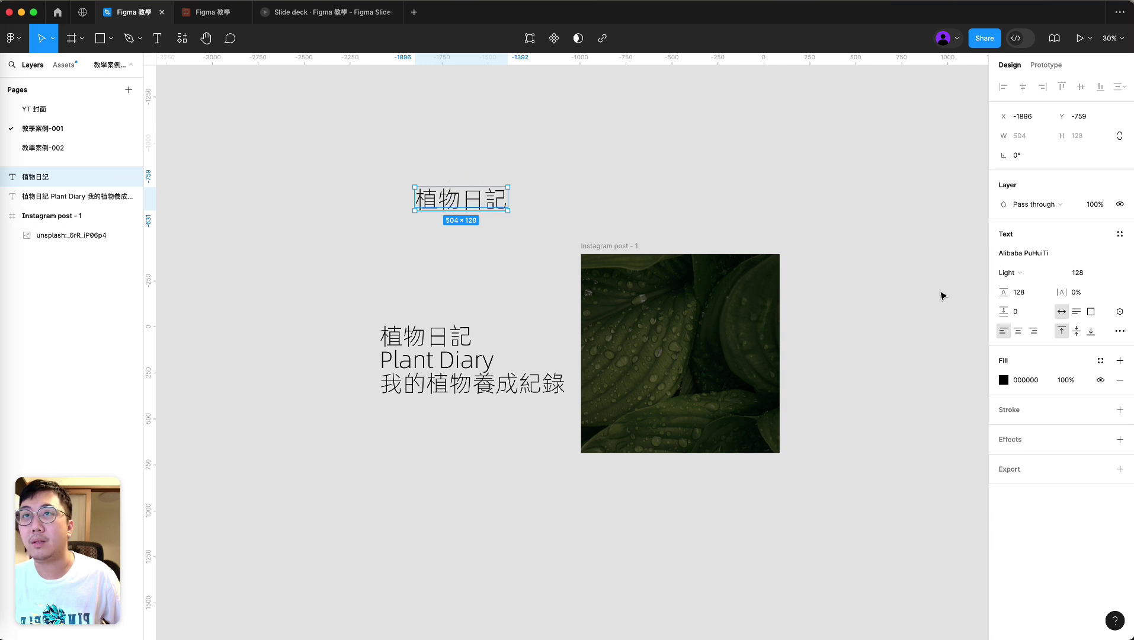
pyautogui.click(1031, 277)
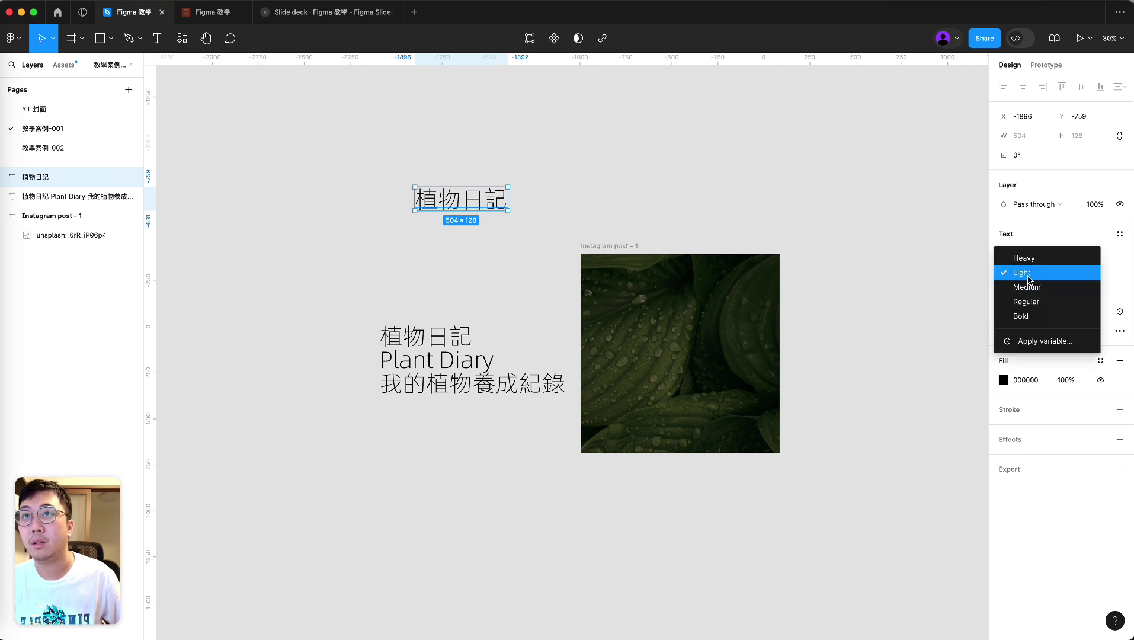
pyautogui.click(659, 227)
pyautogui.click(77, 196)
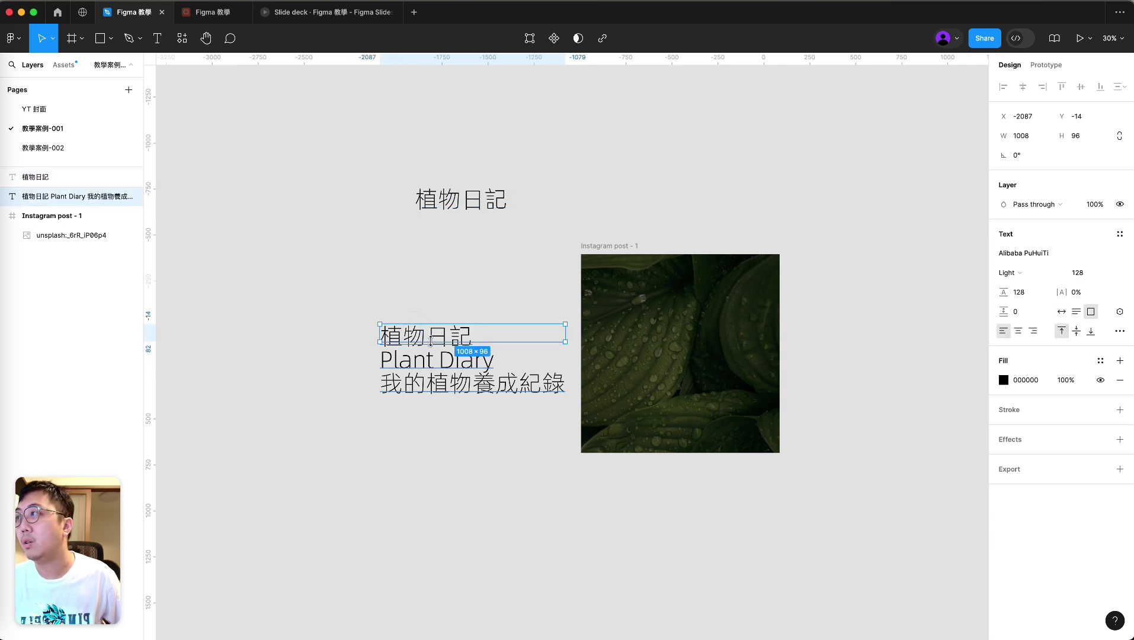
pyautogui.doubleClick(564, 336)
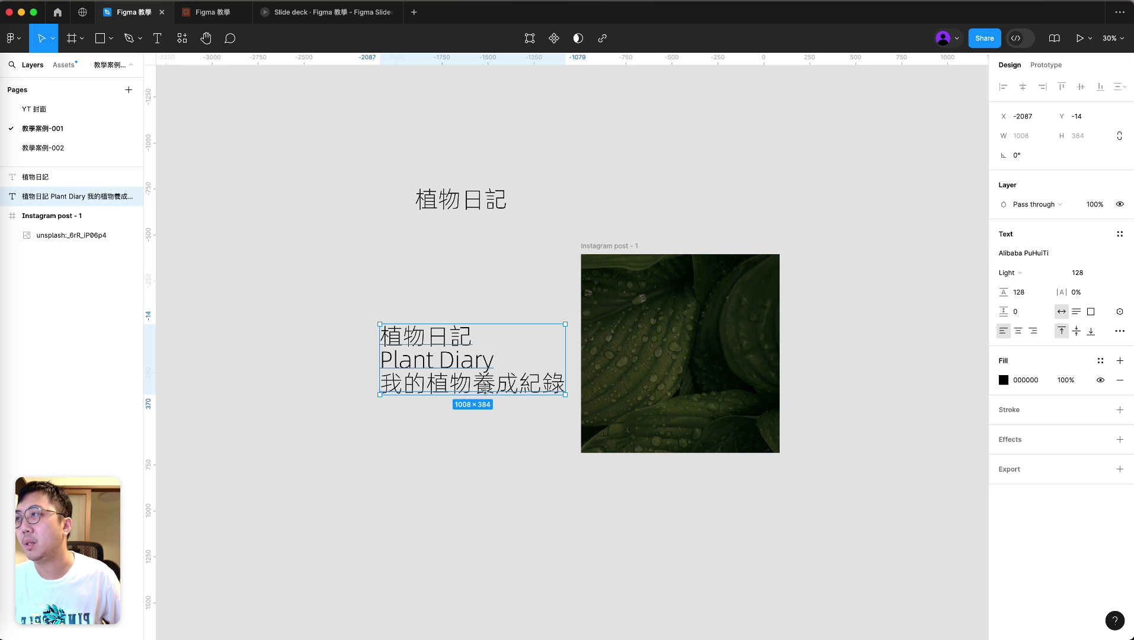
# Set the separate 植物日記 text to Bold and move it into the upper part of the Instagram post frame
pyautogui.click(462, 205)
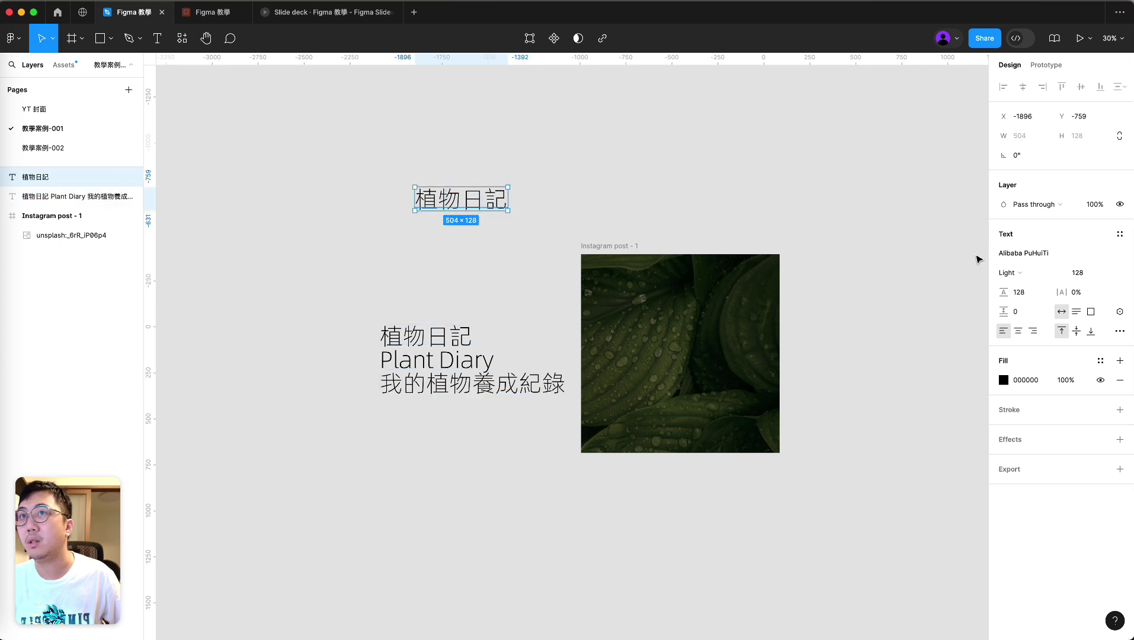
pyautogui.click(1032, 273)
pyautogui.click(1021, 315)
pyautogui.click(679, 178)
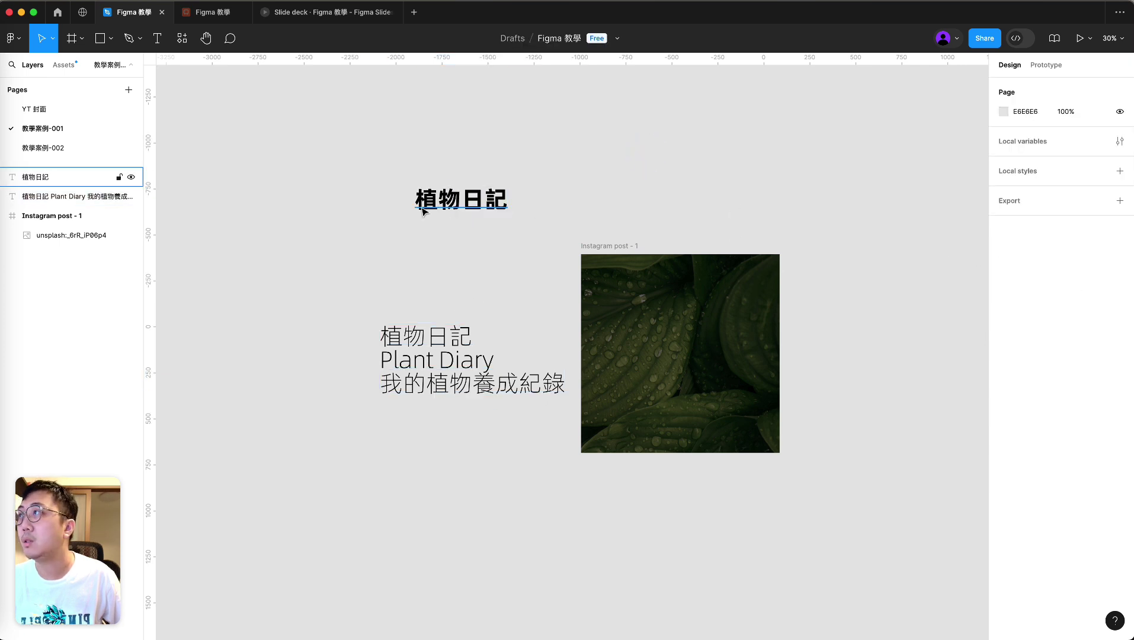
pyautogui.click(455, 193)
pyautogui.moveTo(478, 207); pyautogui.dragTo(700, 291)
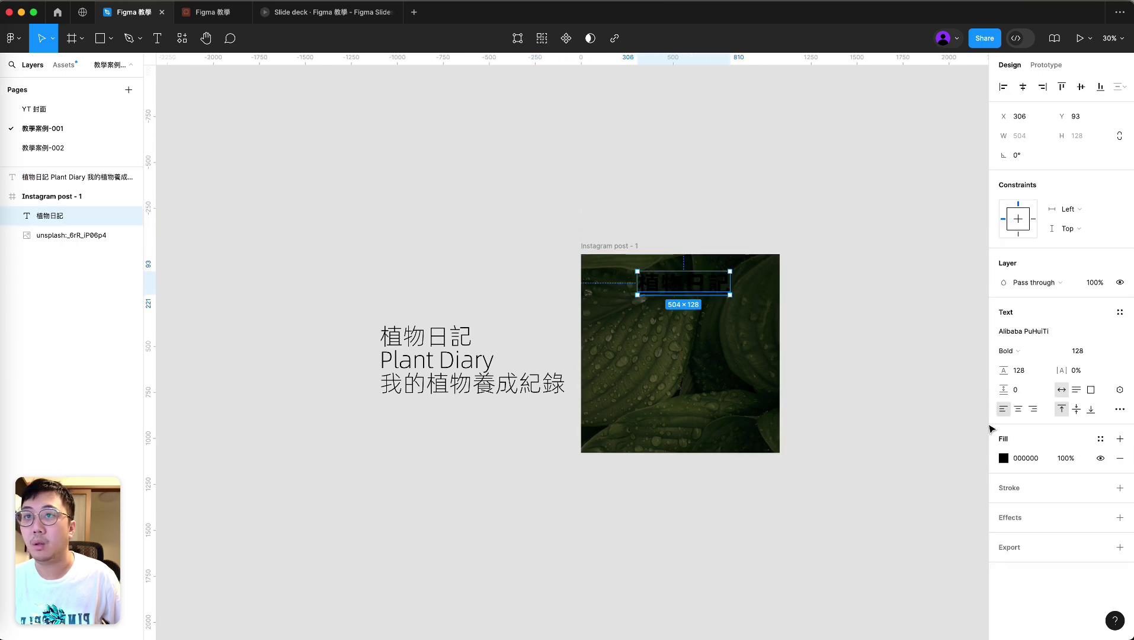
# Fill the 植物日記 title with white FFFFFF and center it horizontally in the frame at X 288, Y 60
pyautogui.click(1003, 459)
pyautogui.write('ffffff')
pyautogui.press('Return')
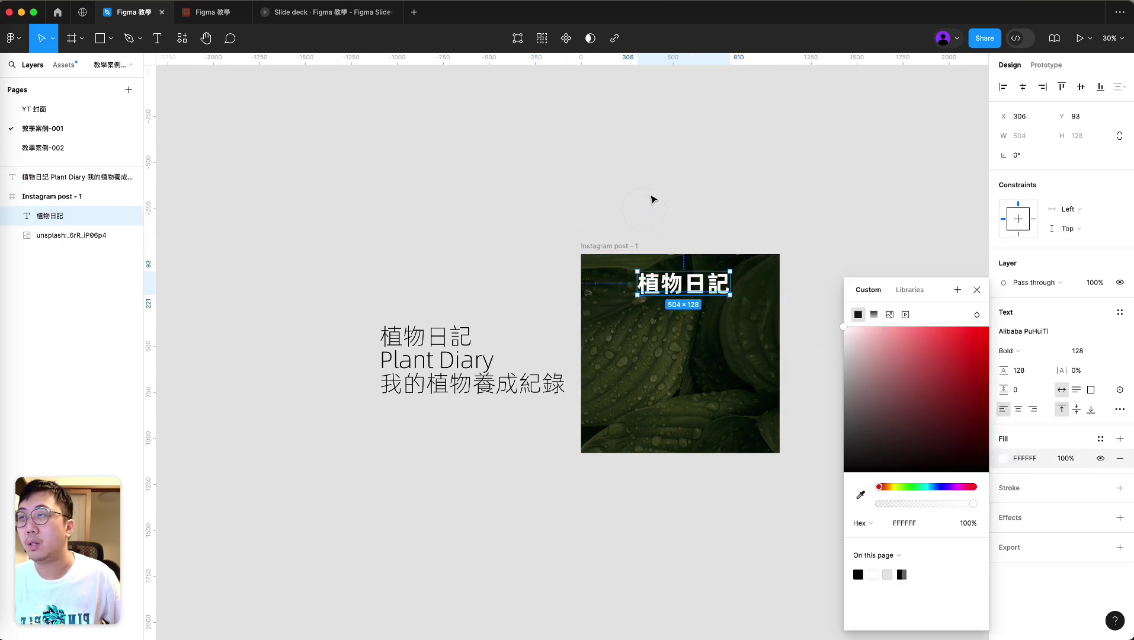
pyautogui.click(652, 196)
pyautogui.click(690, 292)
pyautogui.moveTo(690, 292)
pyautogui.mouseDown()
pyautogui.moveTo(691, 357)
pyautogui.moveTo(690, 288)
pyautogui.moveTo(664, 290)
pyautogui.moveTo(689, 284)
pyautogui.mouseUp()
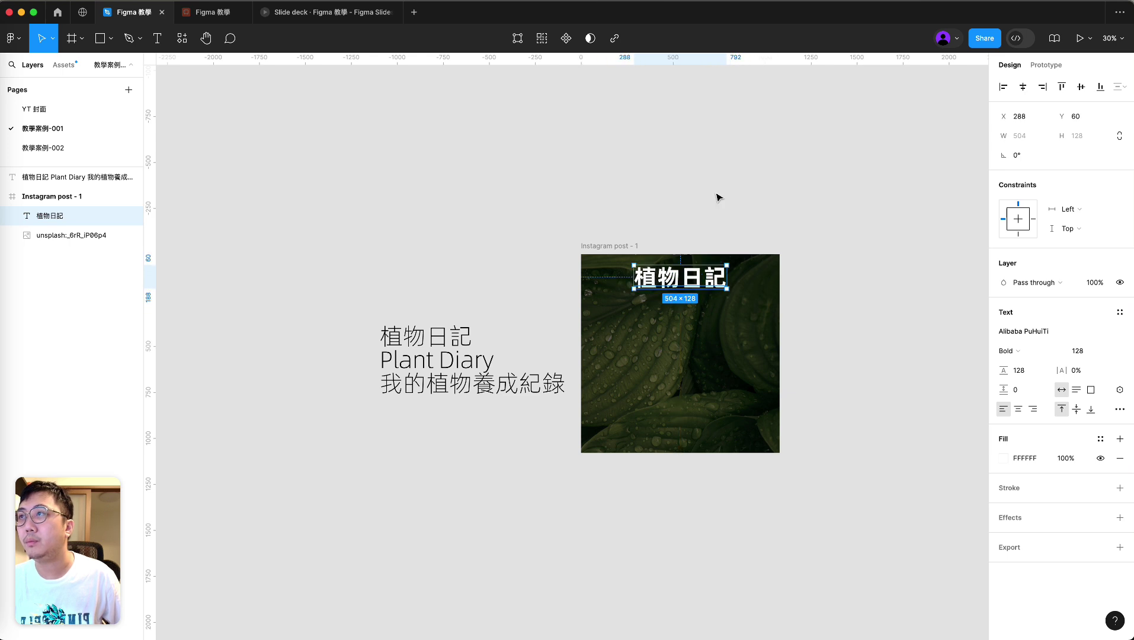
pyautogui.click(716, 195)
# Copy the line 我的植物養成紀錄 into its own text layer and place it in the frame below the title
pyautogui.doubleClick(387, 372)
pyautogui.moveTo(388, 372); pyautogui.dragTo(532, 420)
pyautogui.press('super+c')
pyautogui.press('Escape')
pyautogui.press('super+v')
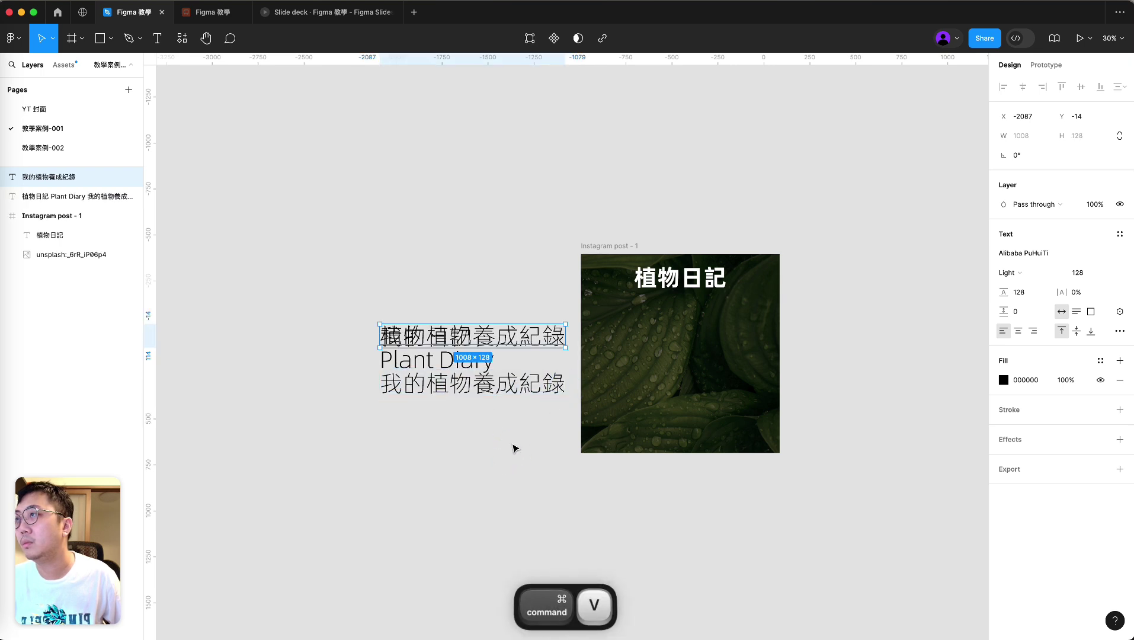
pyautogui.moveTo(526, 335); pyautogui.dragTo(764, 323)
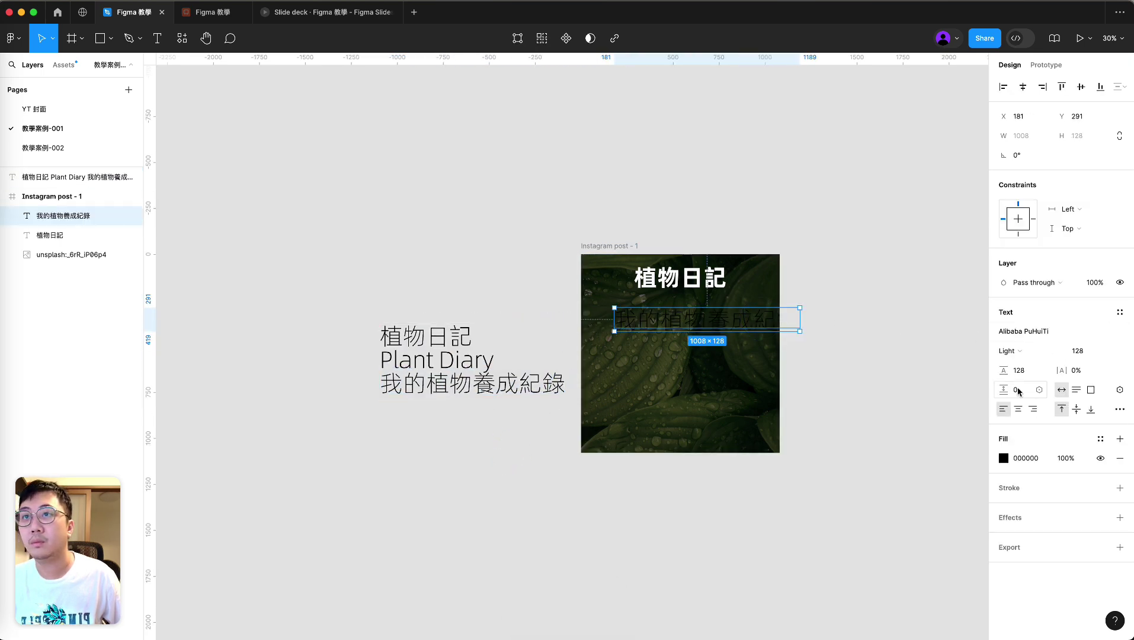
# Set the 我的植物養成紀錄 subtitle's weight to Regular and its font size to 40
pyautogui.click(1009, 351)
pyautogui.click(1020, 383)
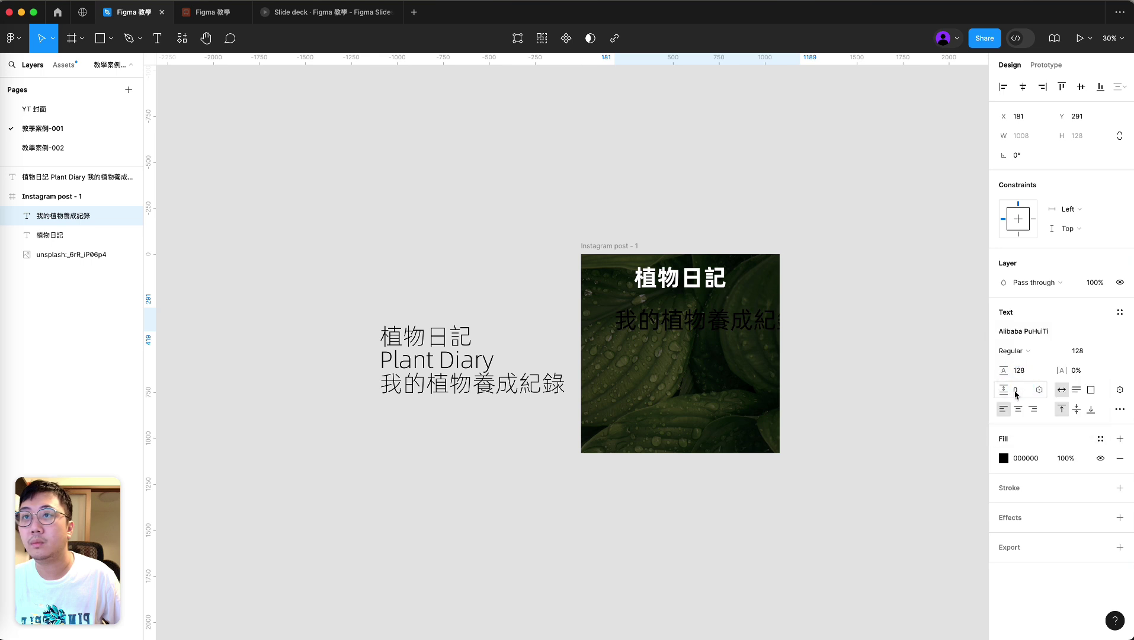
pyautogui.click(1115, 351)
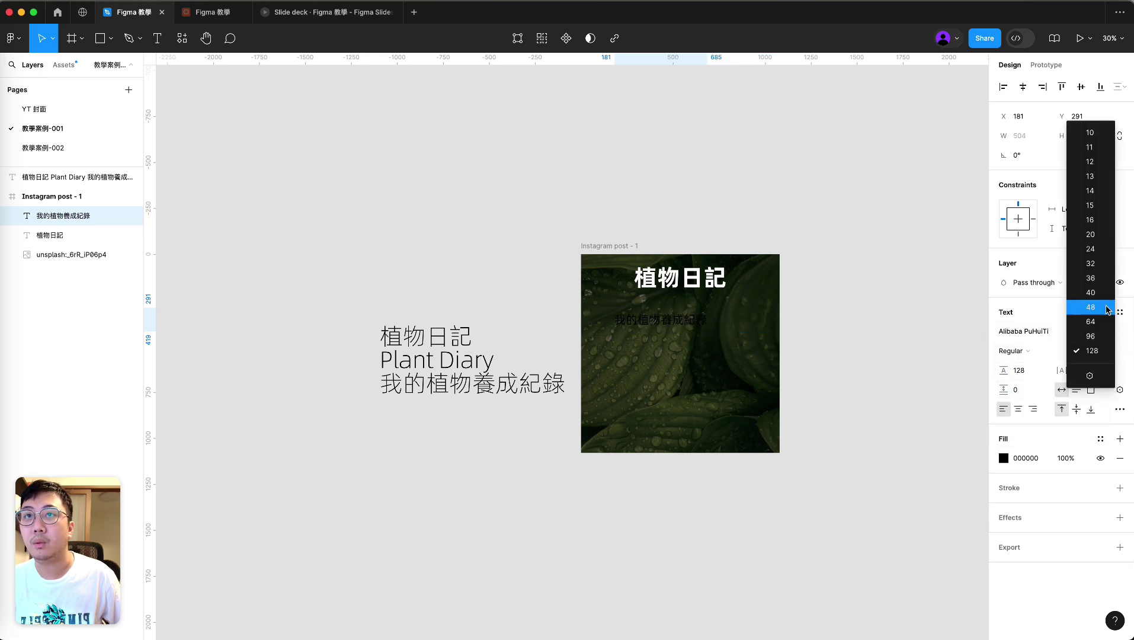
pyautogui.click(1090, 292)
# Fill the subtitle with white FFFFFF and move it closer beneath the title, at about X 381, Y 245
pyautogui.click(1003, 458)
pyautogui.moveTo(853, 329); pyautogui.dragTo(810, 329)
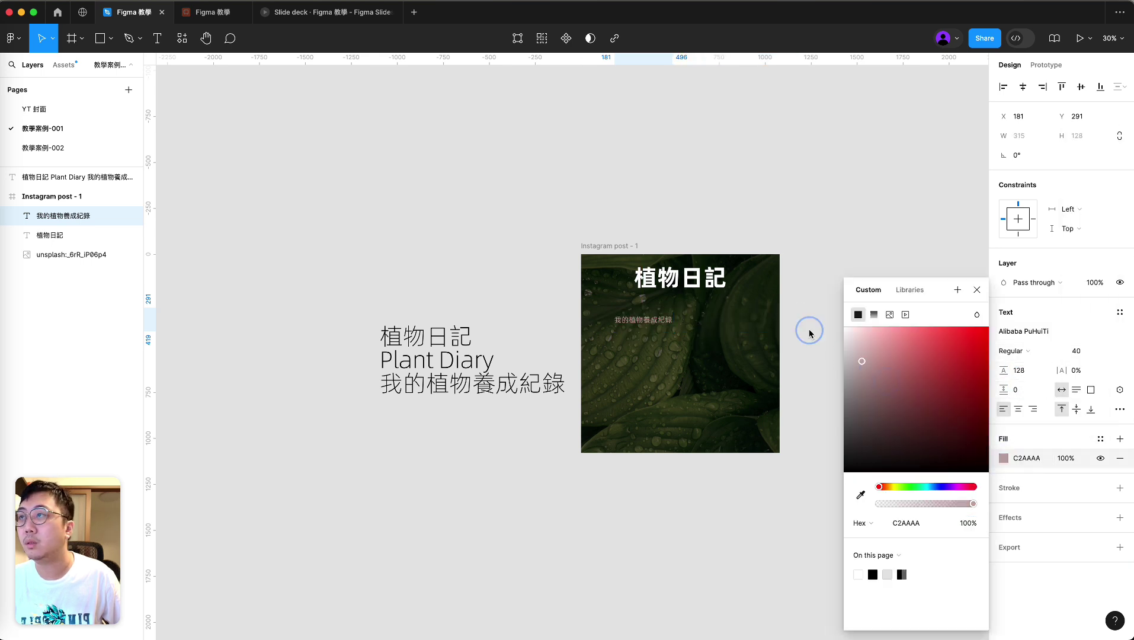
pyautogui.click(747, 197)
pyautogui.moveTo(654, 328); pyautogui.dragTo(698, 318)
# Set the subtitle to Bold at font size 48 and center it under the title at about X 349, Y 259
pyautogui.click(1022, 353)
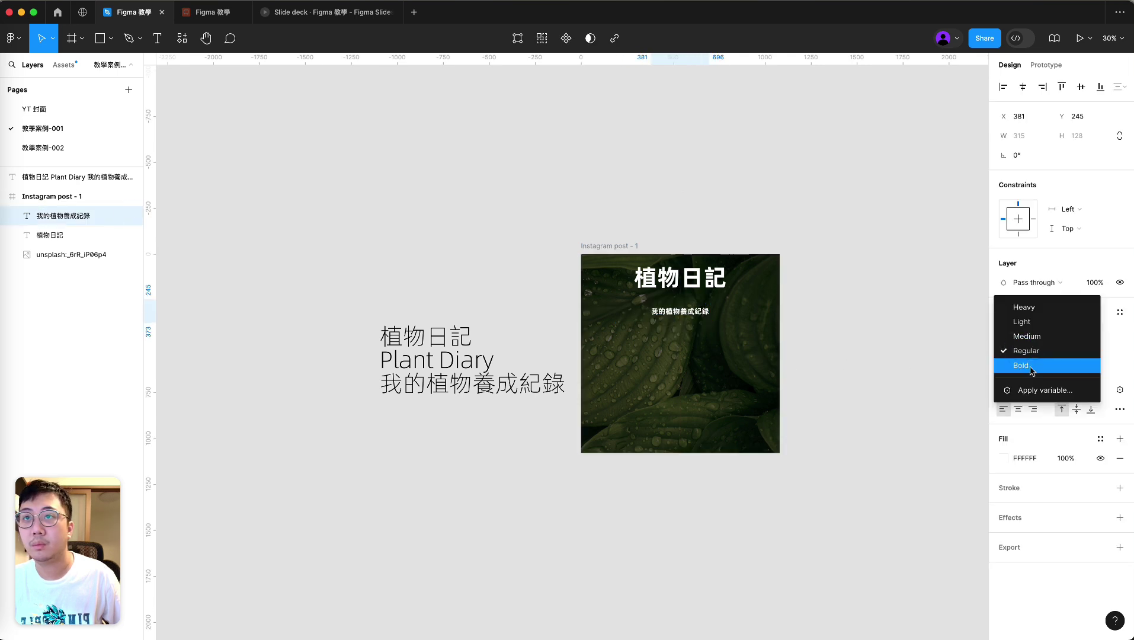
pyautogui.click(1030, 363)
pyautogui.click(1105, 352)
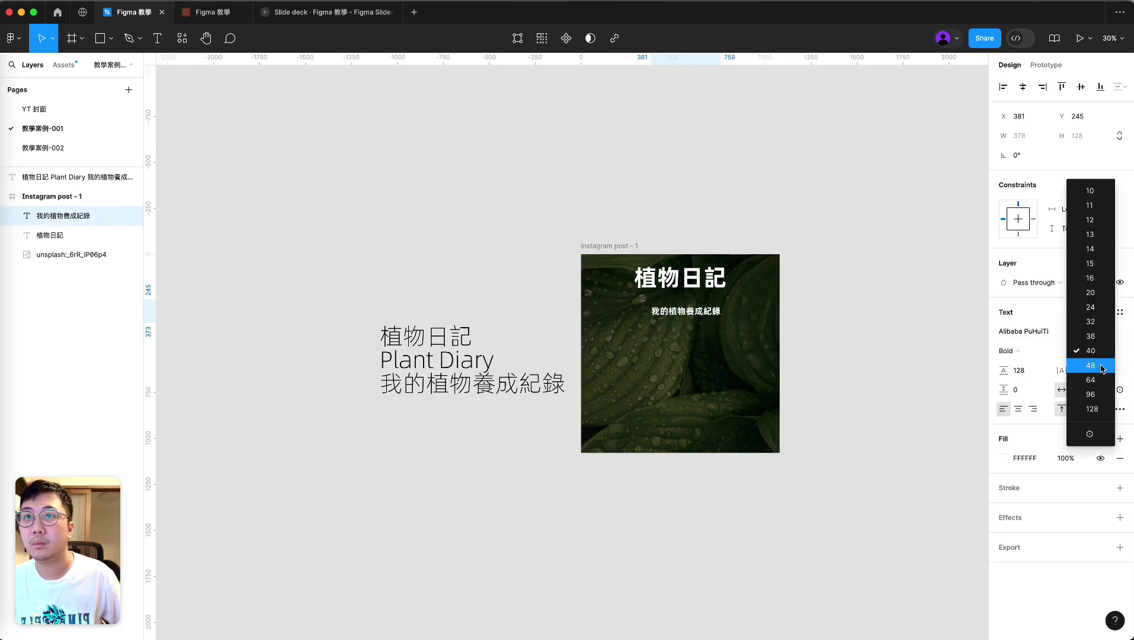
pyautogui.click(1100, 371)
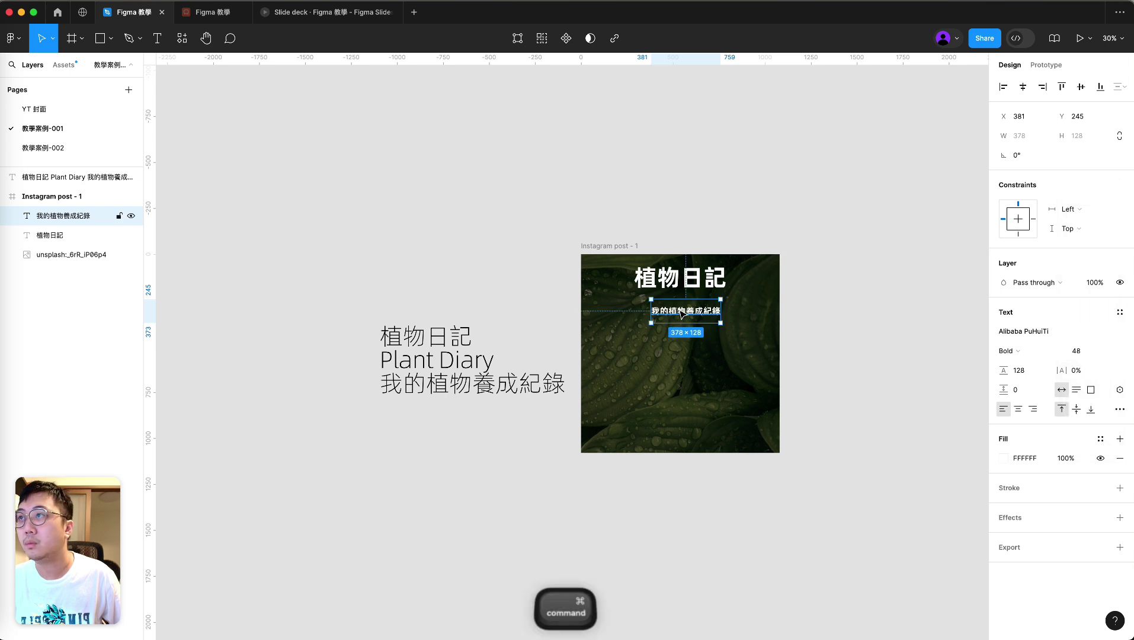
pyautogui.scroll(3, 684, 308)
pyautogui.moveTo(705, 311); pyautogui.dragTo(705, 315)
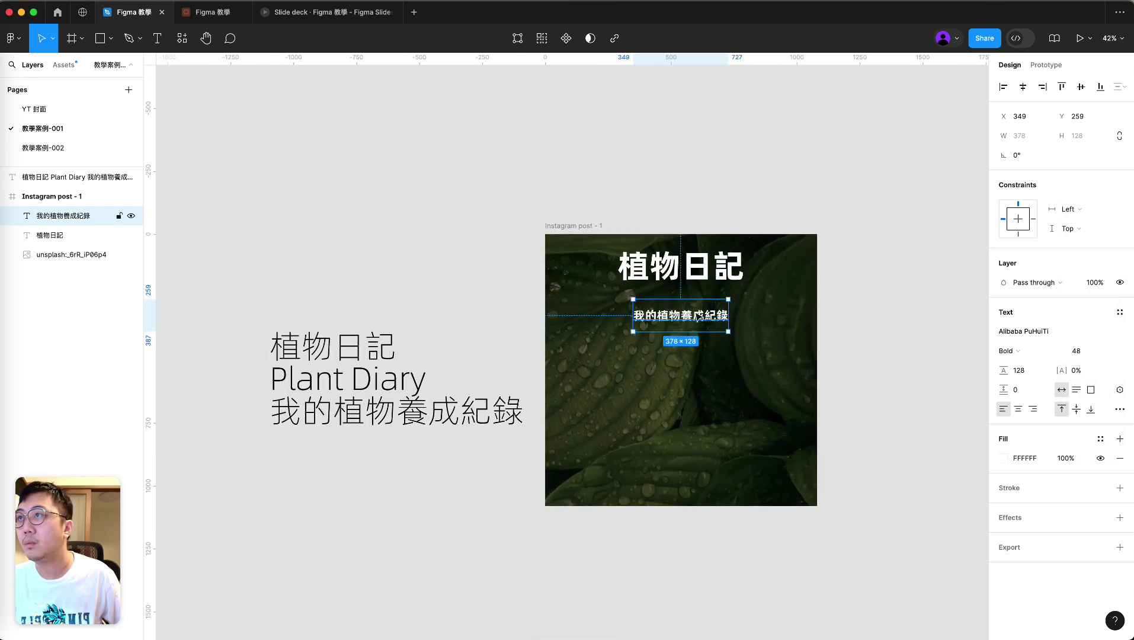
# Draw a rectangle between the title and subtitle, 504 wide to match the title and about 69 high
pyautogui.click(99, 39)
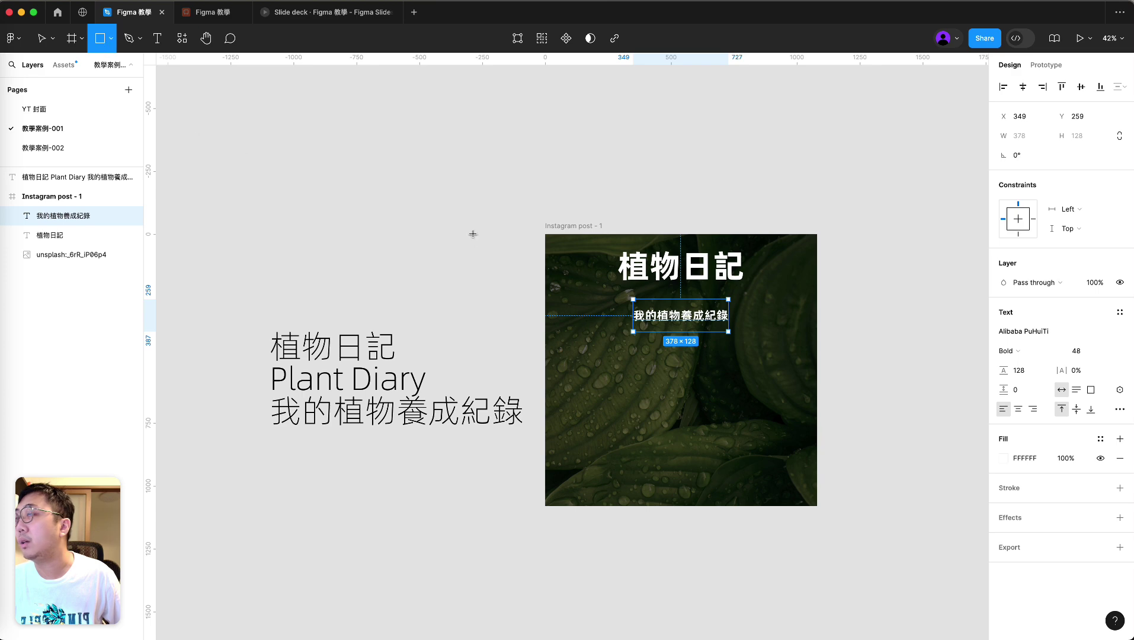
pyautogui.moveTo(618, 286); pyautogui.dragTo(745, 305)
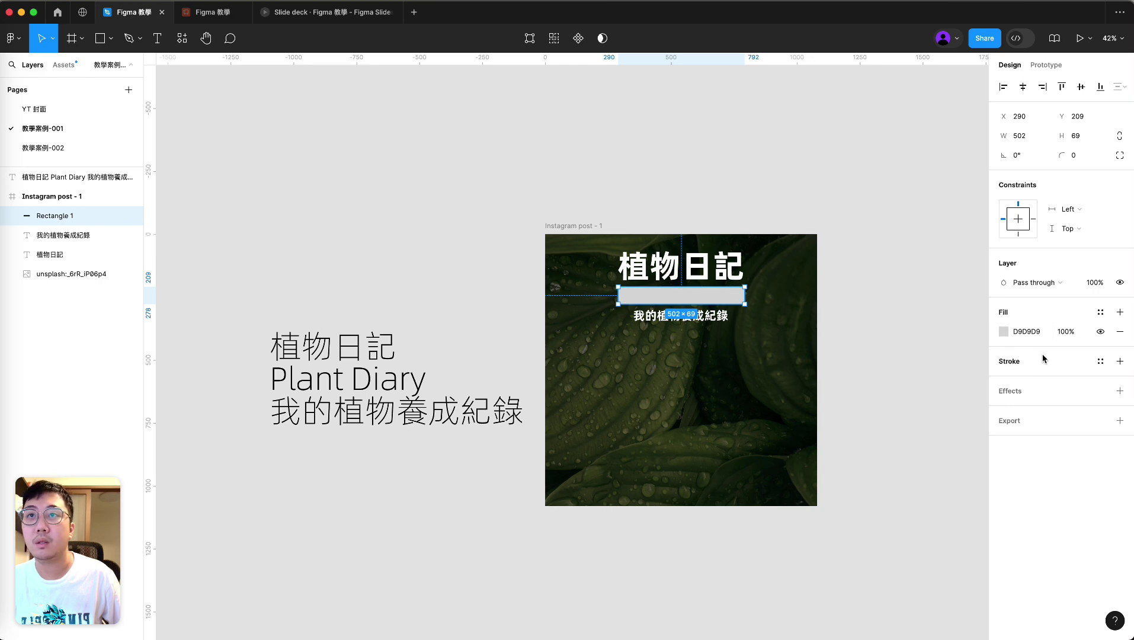
pyautogui.keyDown('ctrl'); pyautogui.scroll(5, 680, 294); pyautogui.keyUp('ctrl')
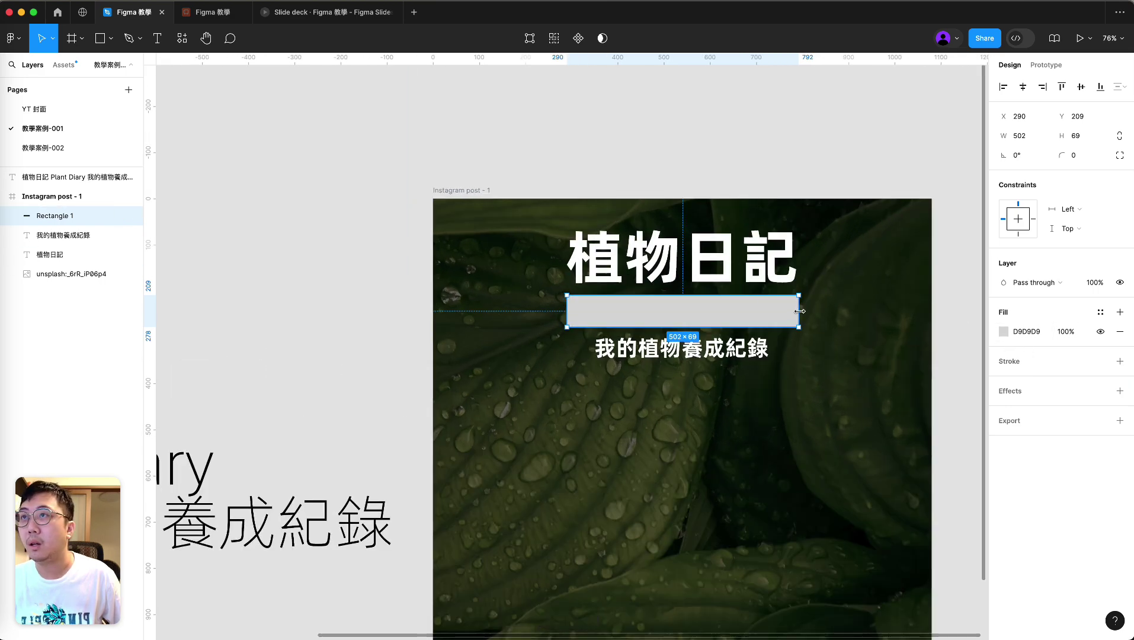
pyautogui.moveTo(800, 311); pyautogui.dragTo(799, 311)
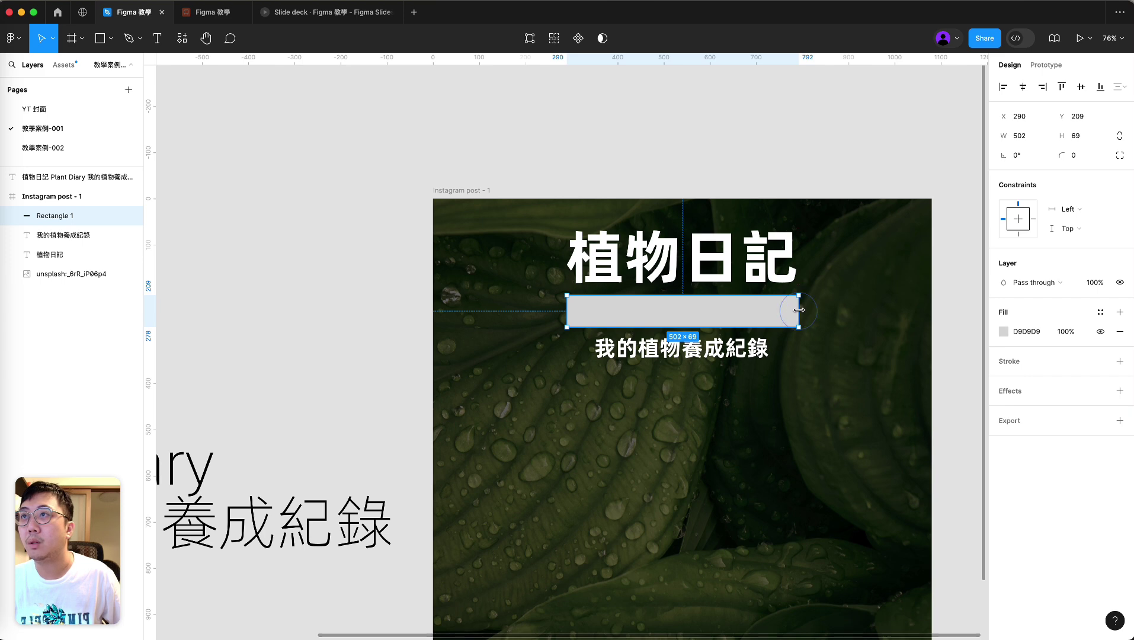
pyautogui.moveTo(567, 312); pyautogui.dragTo(566, 312)
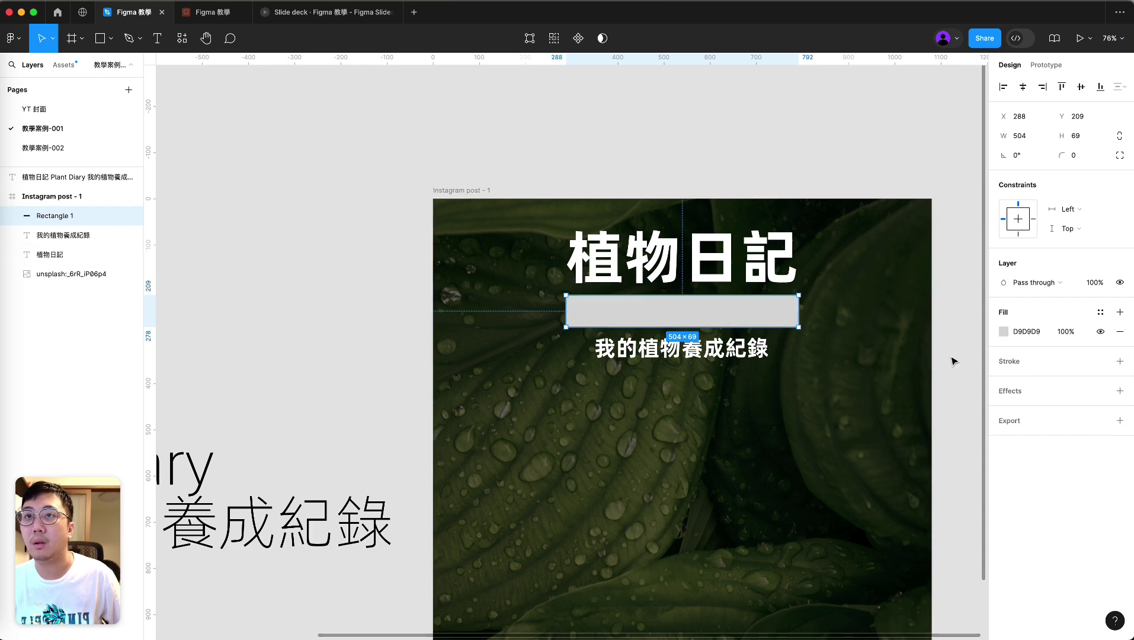
# Fill the rectangle below the title with white FFFFFF
pyautogui.click(1003, 331)
pyautogui.write('fff')
pyautogui.press('Return')
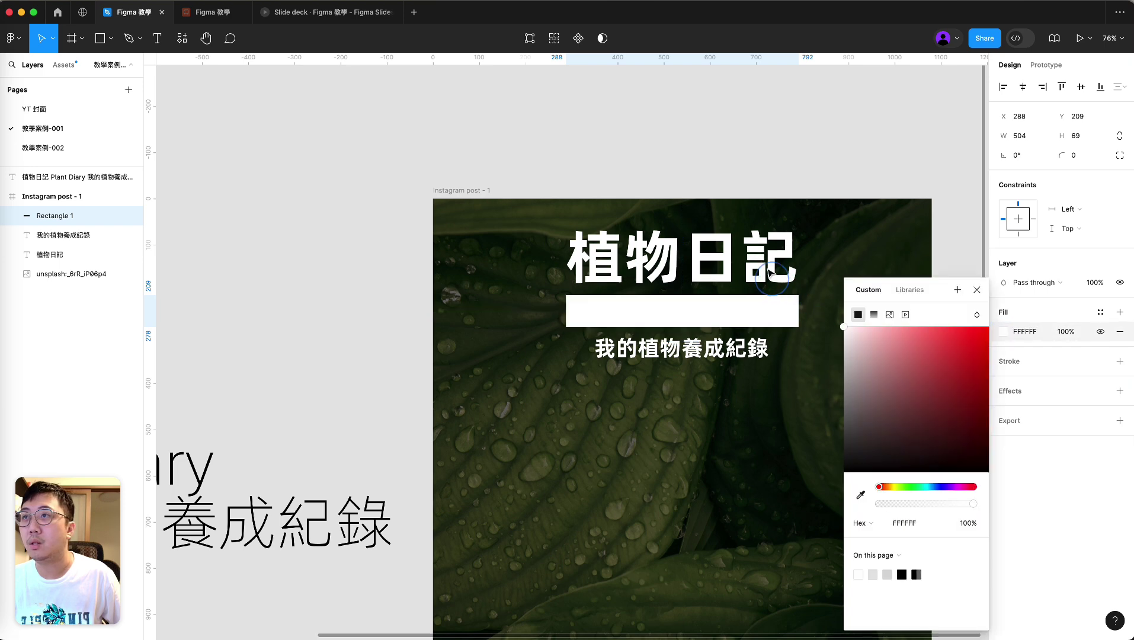
pyautogui.click(748, 133)
# Set the subtitle's line height to 50 and move it back below the white bar at X 349, Y 299
pyautogui.click(745, 354)
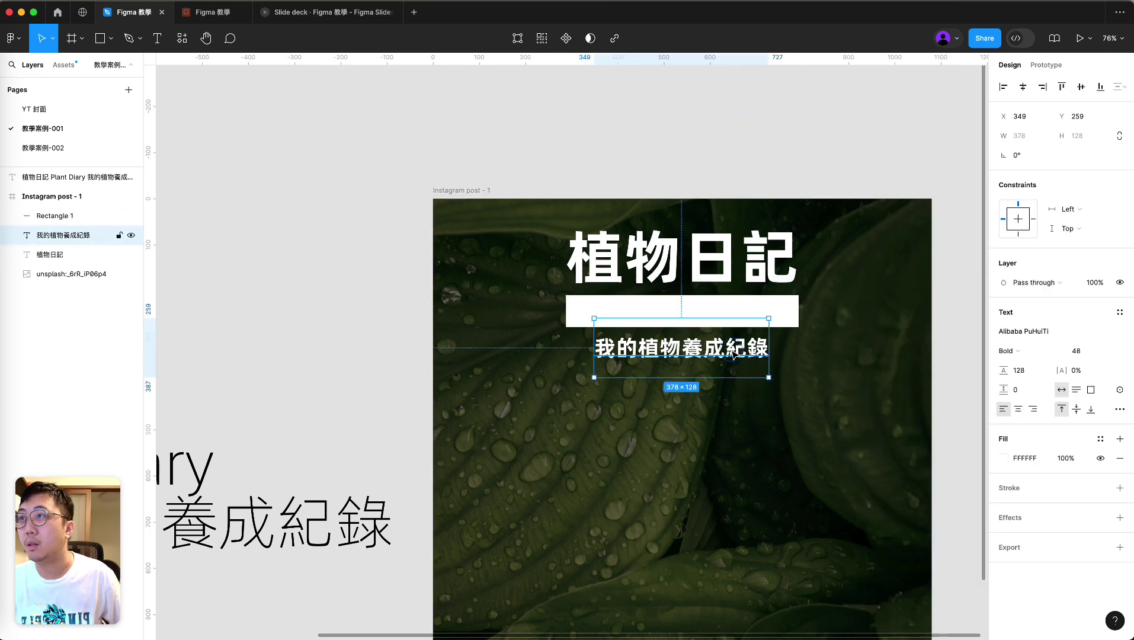
pyautogui.press('Return')
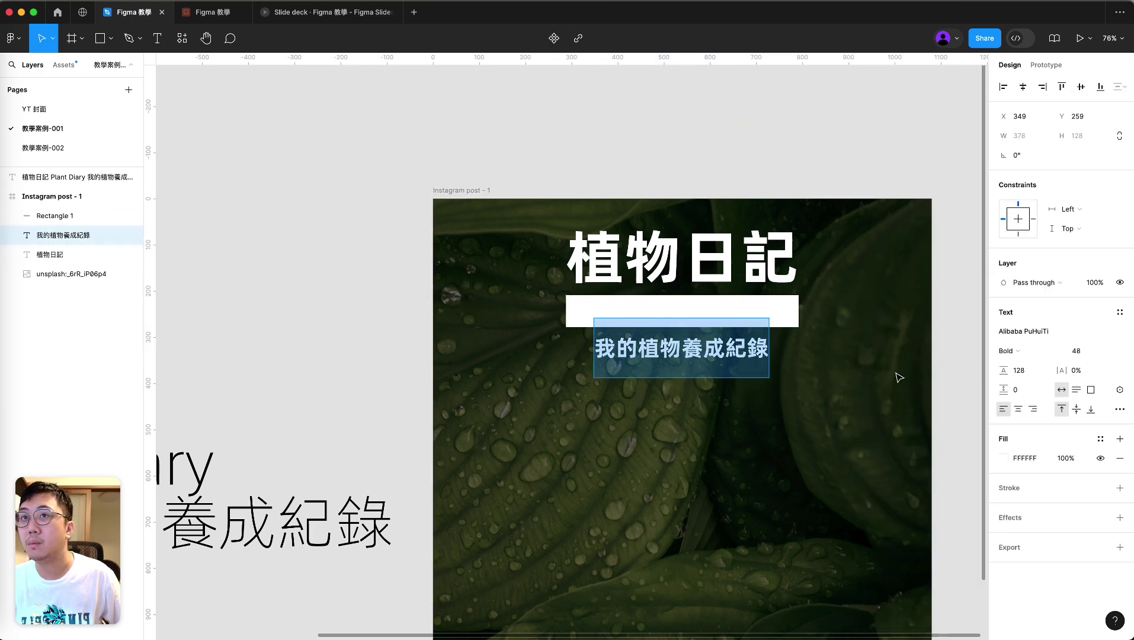
pyautogui.press('Escape')
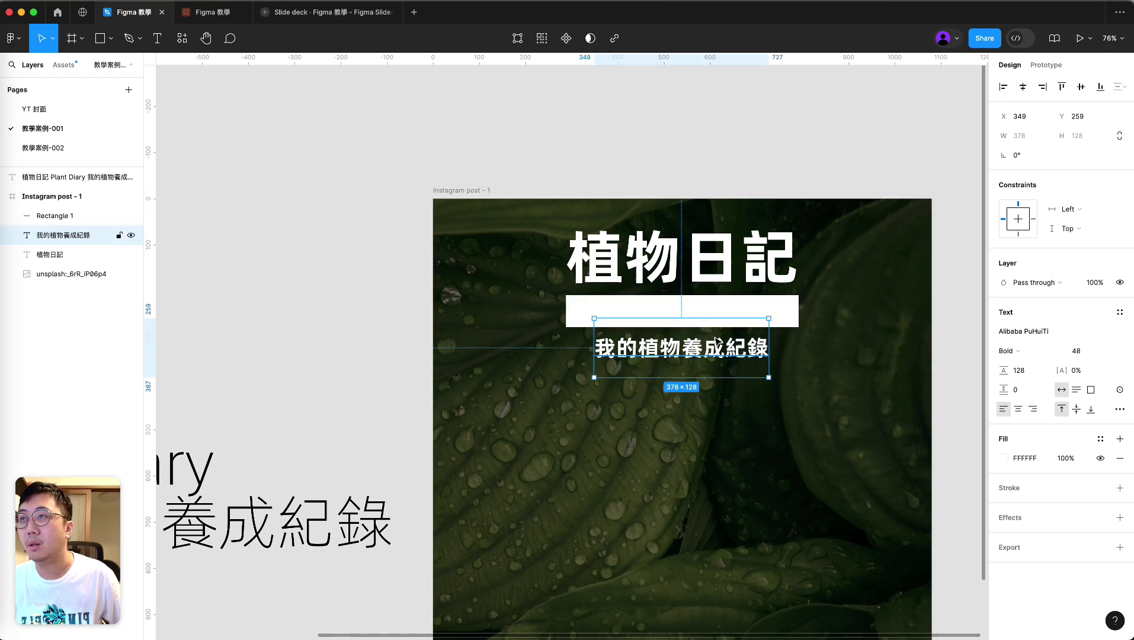
pyautogui.click(1021, 371)
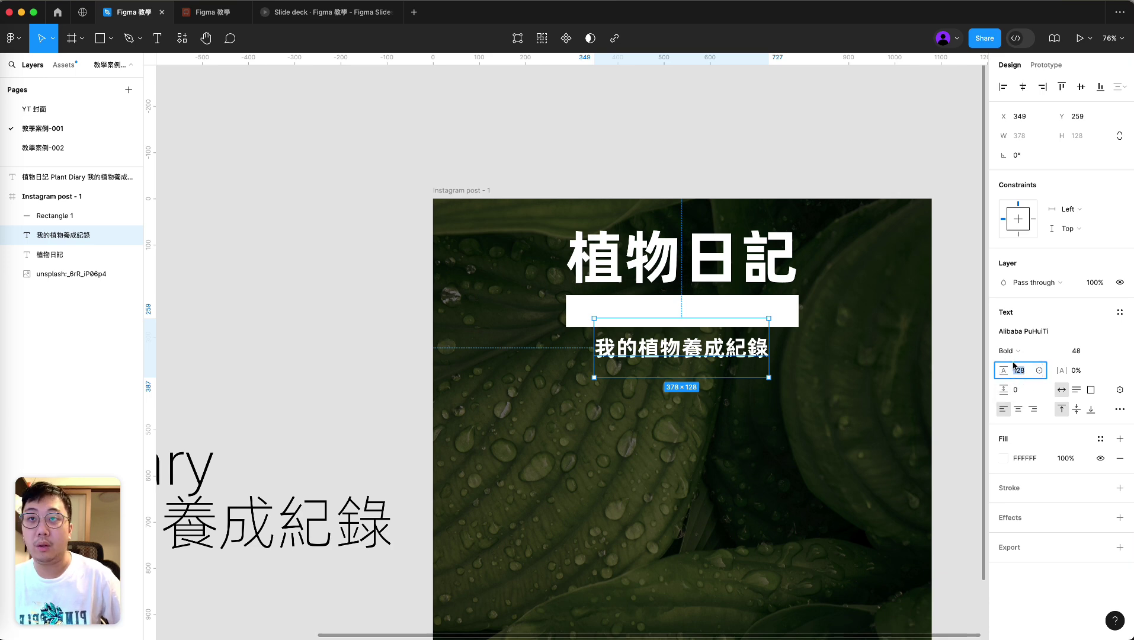
pyautogui.write('50')
pyautogui.press('Return')
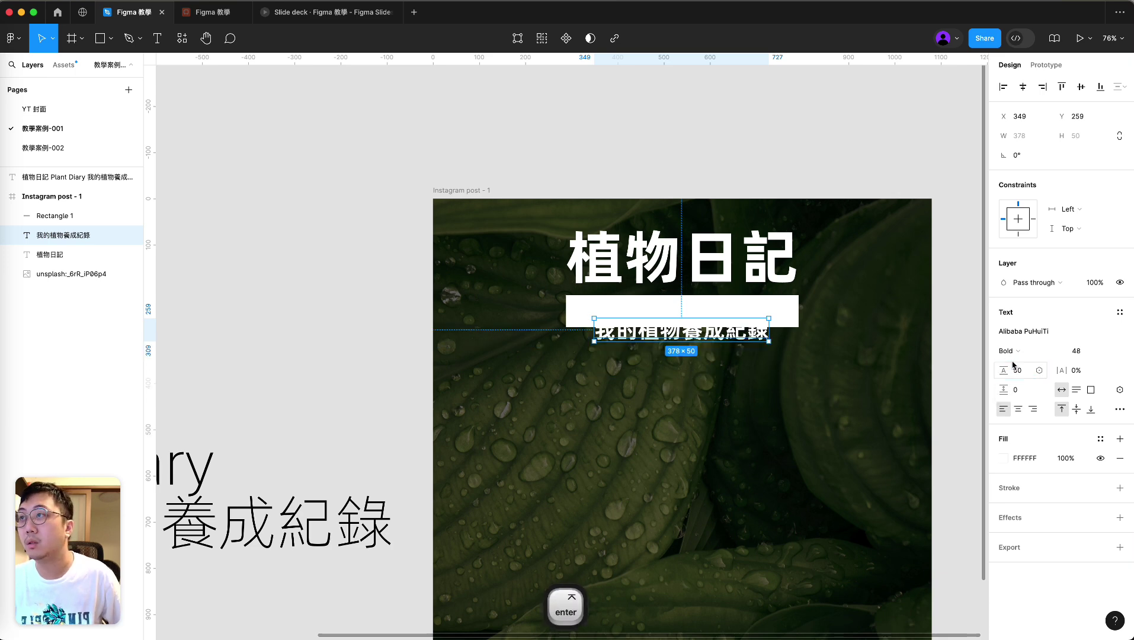
pyautogui.moveTo(734, 338); pyautogui.dragTo(727, 354)
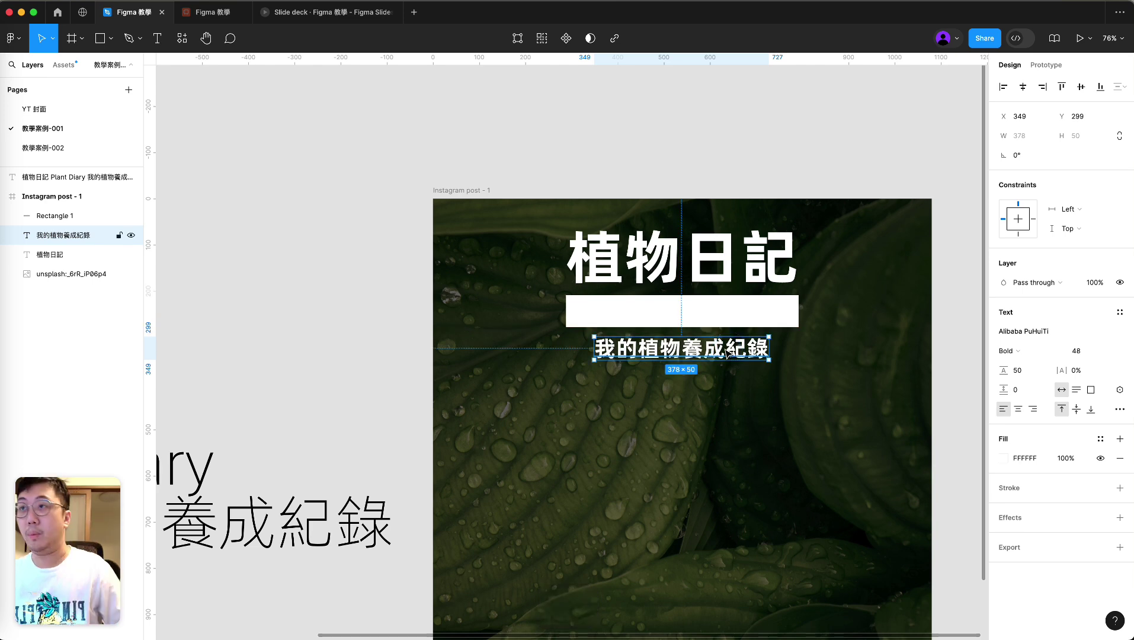
pyautogui.moveTo(721, 355)
pyautogui.mouseDown()
pyautogui.moveTo(719, 367)
pyautogui.moveTo(723, 351)
pyautogui.mouseUp()
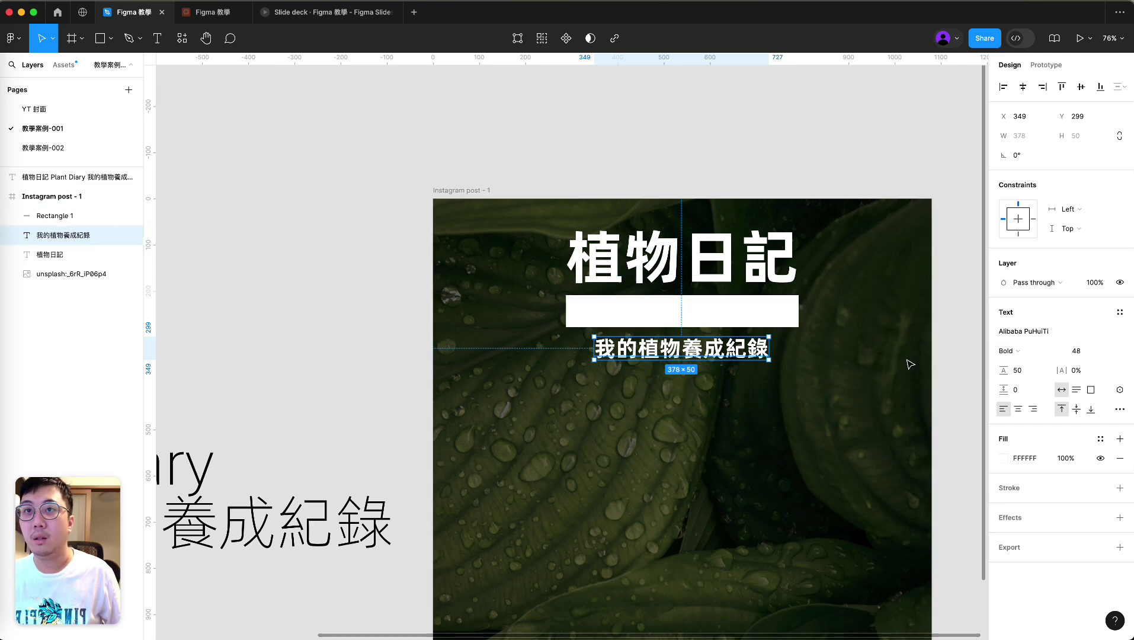
pyautogui.press('Escape')
pyautogui.click(743, 360)
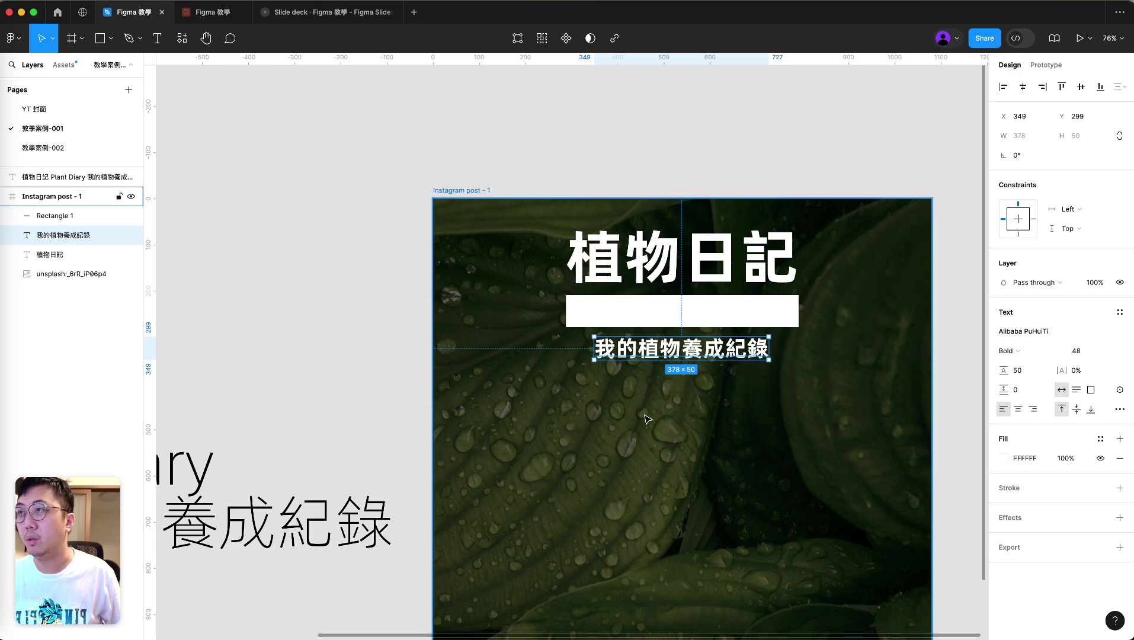
# Copy "Plant Diary" from the draft text block as a separate text layer and place it on the post at about X 27, Y 412
pyautogui.press('space')
pyautogui.scroll(-3, 462, 409)
pyautogui.hscroll(-5, 458, 369)
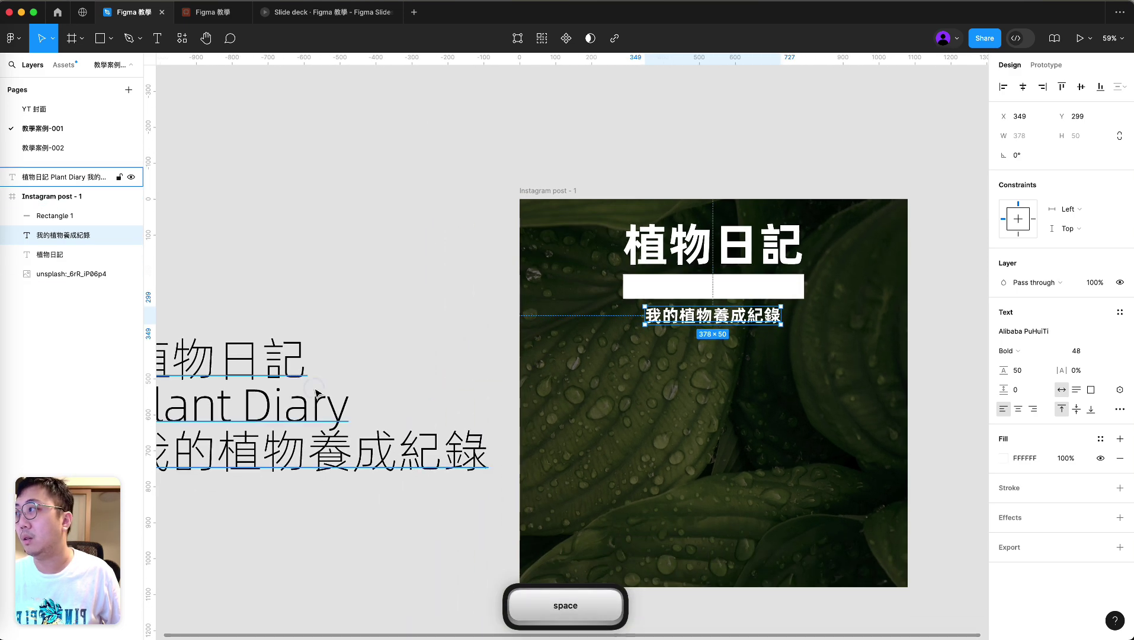
pyautogui.click(294, 397)
pyautogui.moveTo(295, 397); pyautogui.dragTo(416, 311)
pyautogui.doubleClick(331, 326)
pyautogui.moveTo(252, 320); pyautogui.dragTo(463, 323)
pyautogui.press('super+c')
pyautogui.press('Escape')
pyautogui.press('super+v')
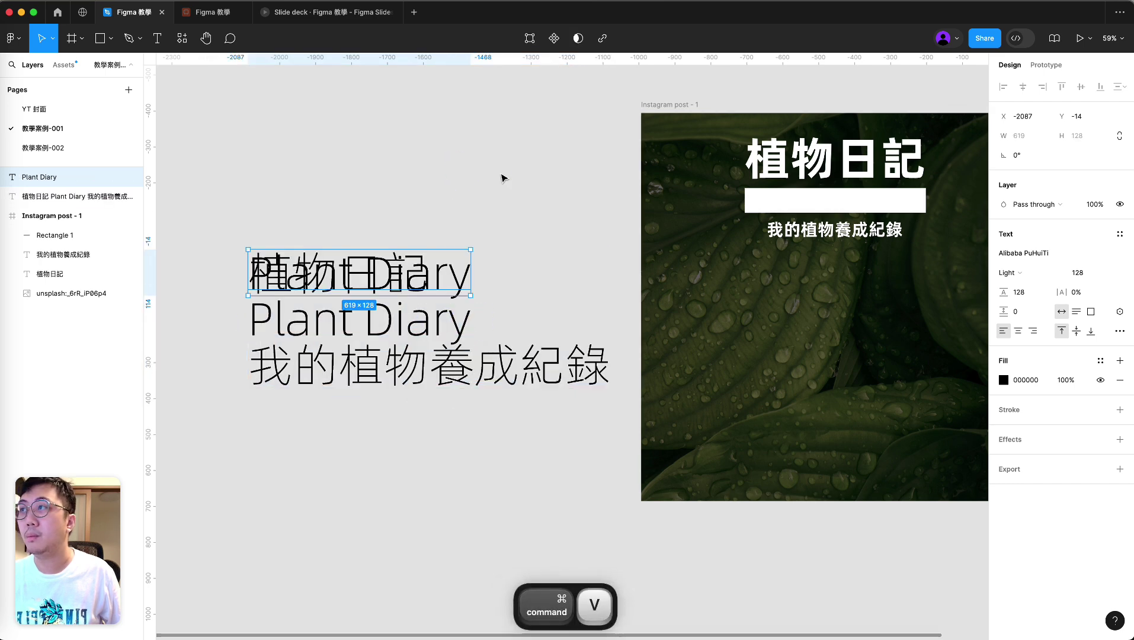
pyautogui.moveTo(426, 286); pyautogui.dragTo(830, 298)
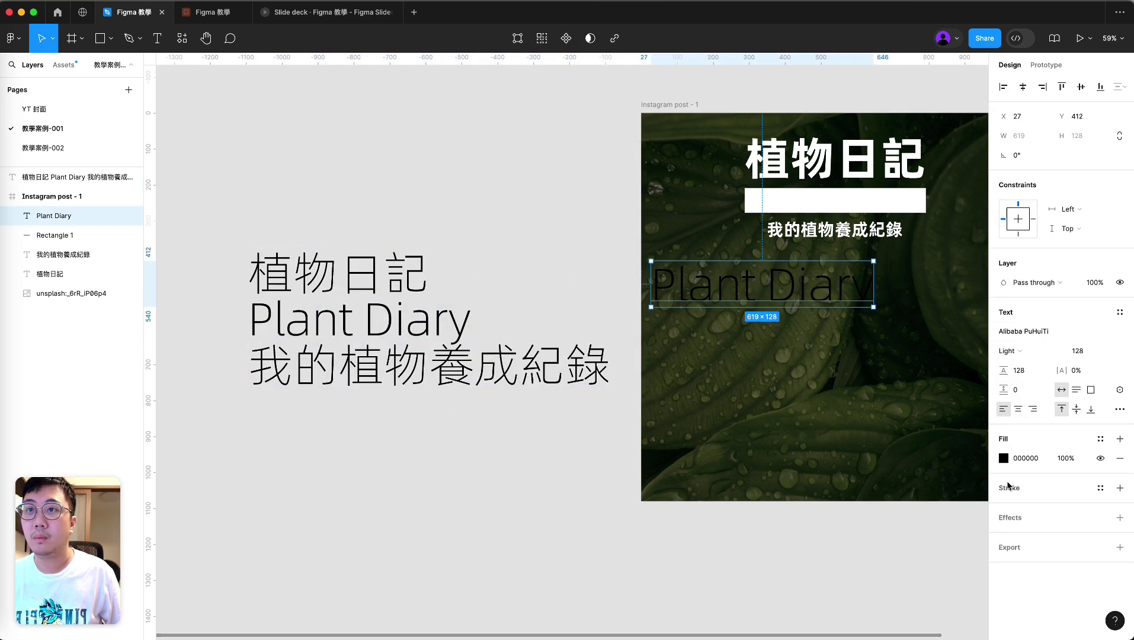
# Fill the Plant Diary text with white FFFFFF
pyautogui.click(1003, 457)
pyautogui.write('FFFFFF')
pyautogui.press('Return')
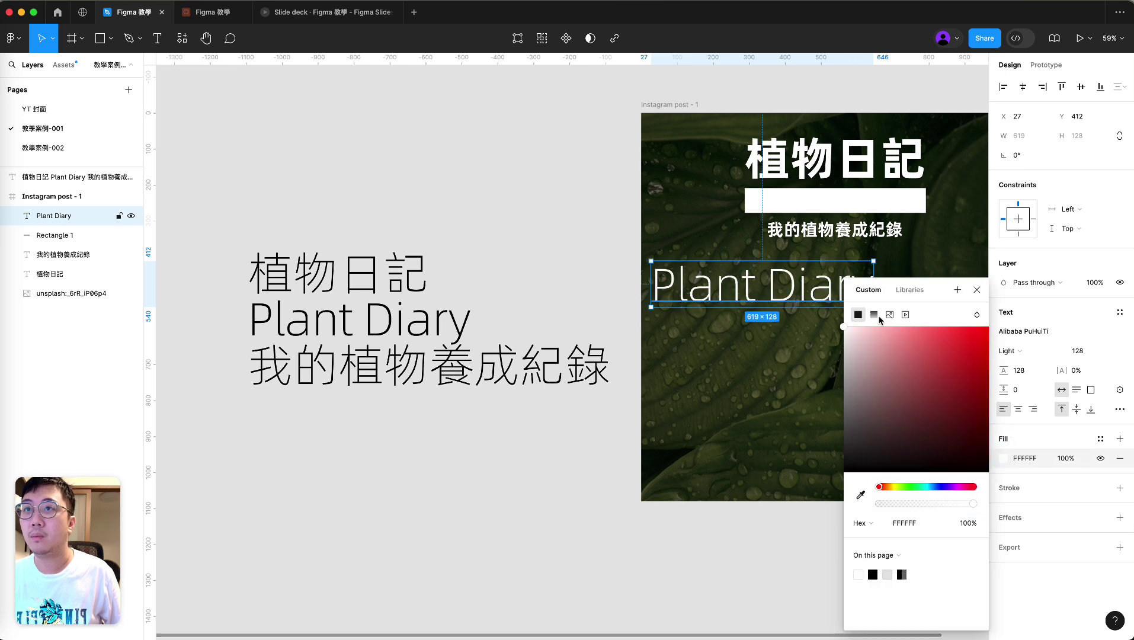
# Set the Plant Diary text to Bold with font size 40 and line height 40
pyautogui.click(1084, 351)
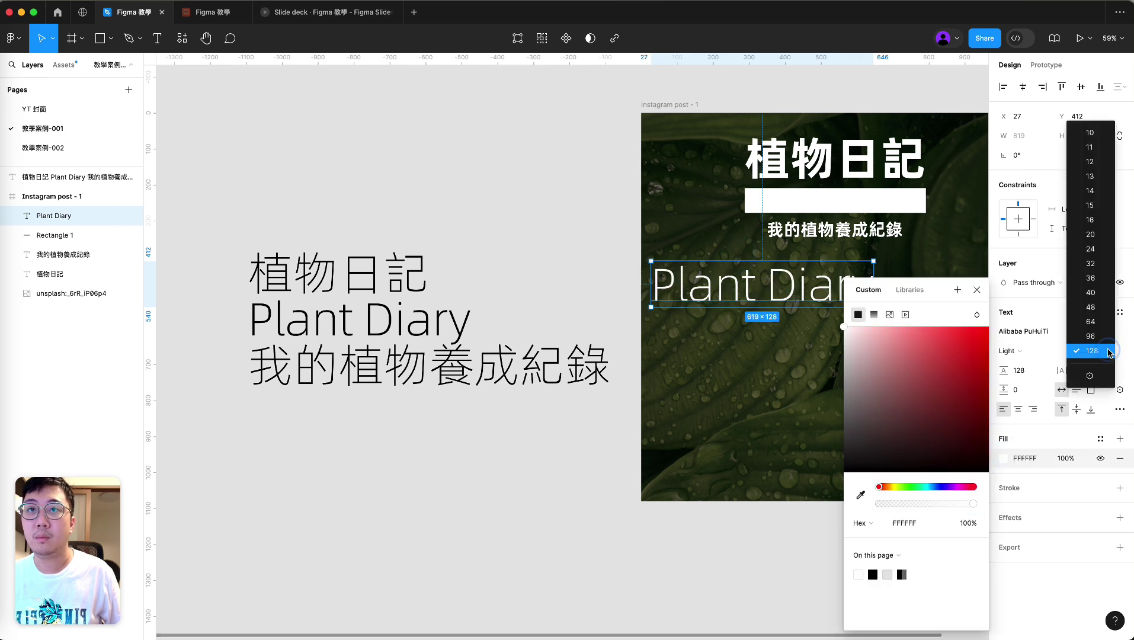
pyautogui.click(1093, 293)
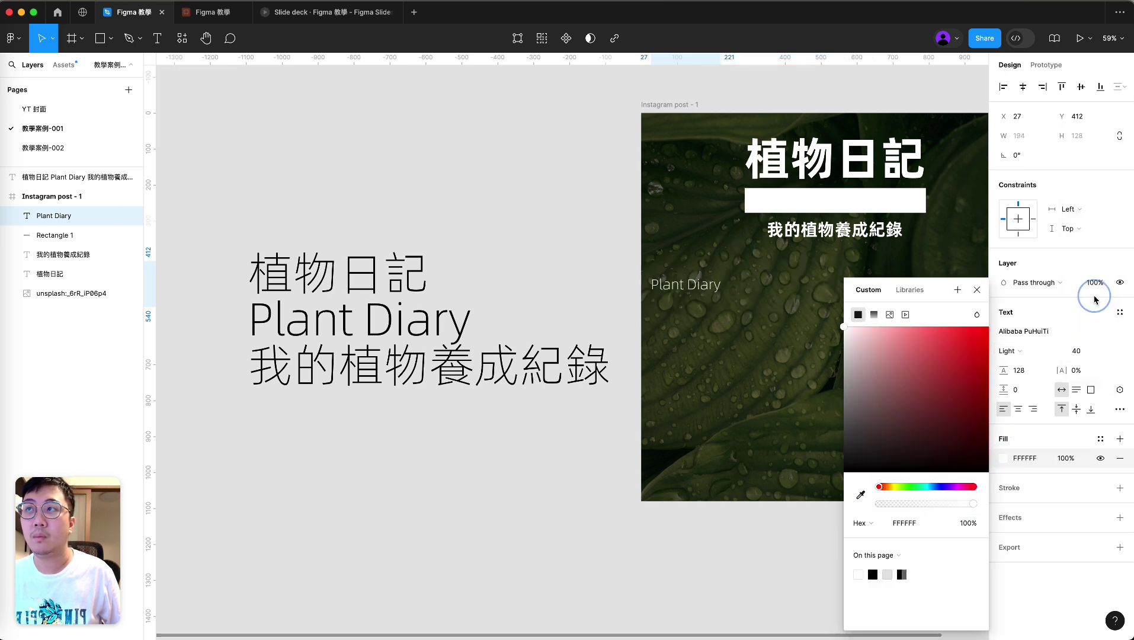
pyautogui.click(1023, 369)
pyautogui.write('40')
pyautogui.press('Return')
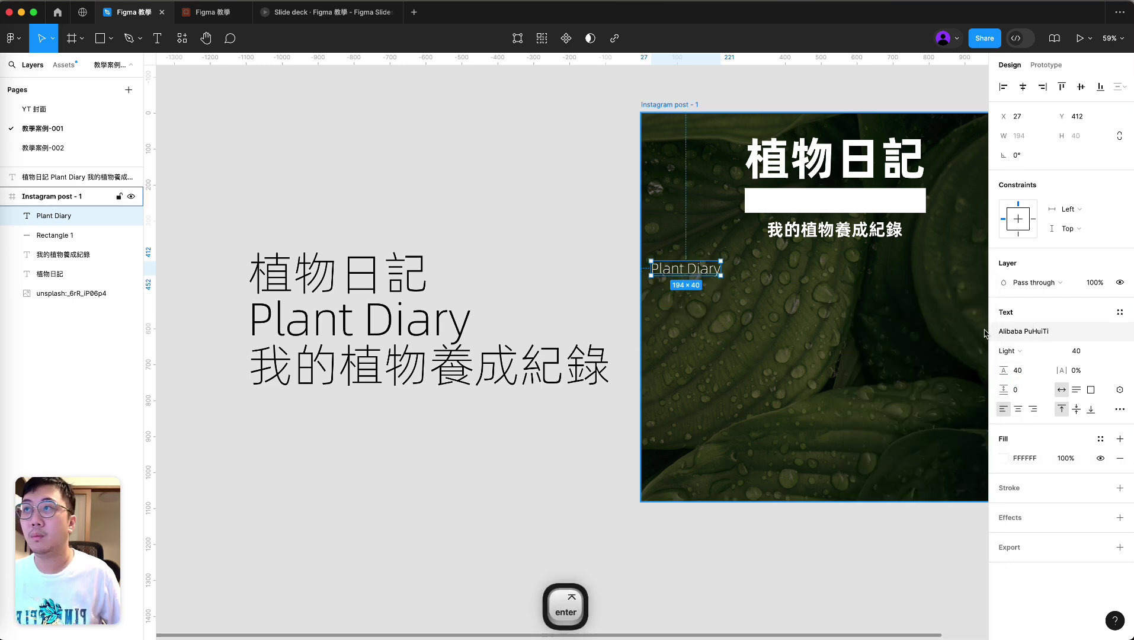
pyautogui.click(1007, 350)
pyautogui.click(1012, 395)
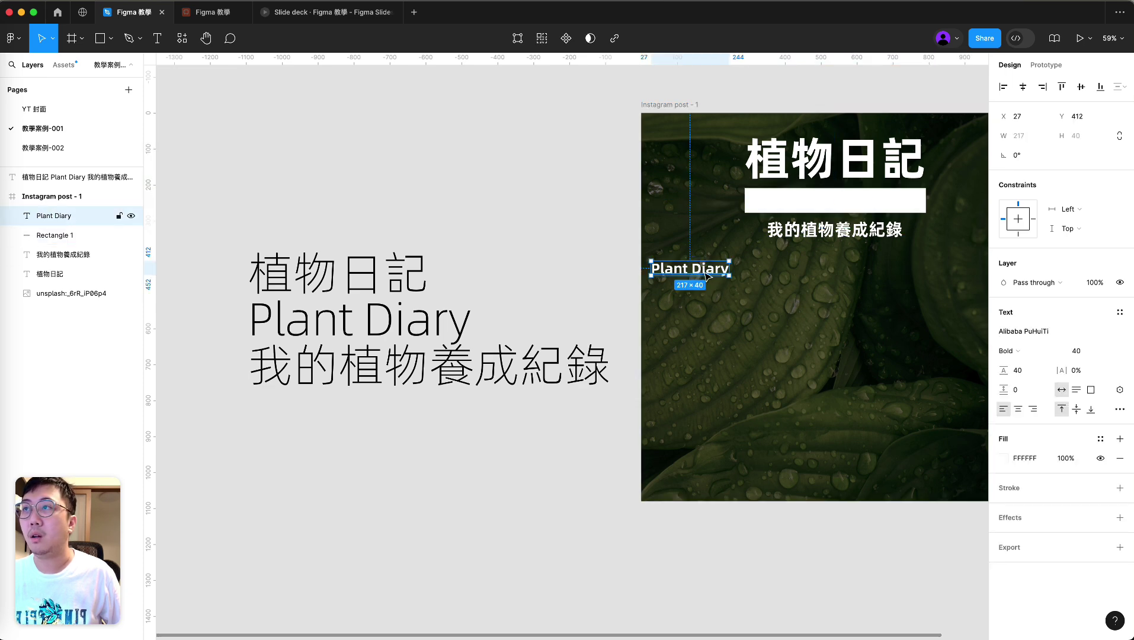
# Recolor Plant Diary with a dark green sampled from the leaf photo, adjusted to about 37511D, and center it on the white bar at X 432, Y 223
pyautogui.click(1003, 458)
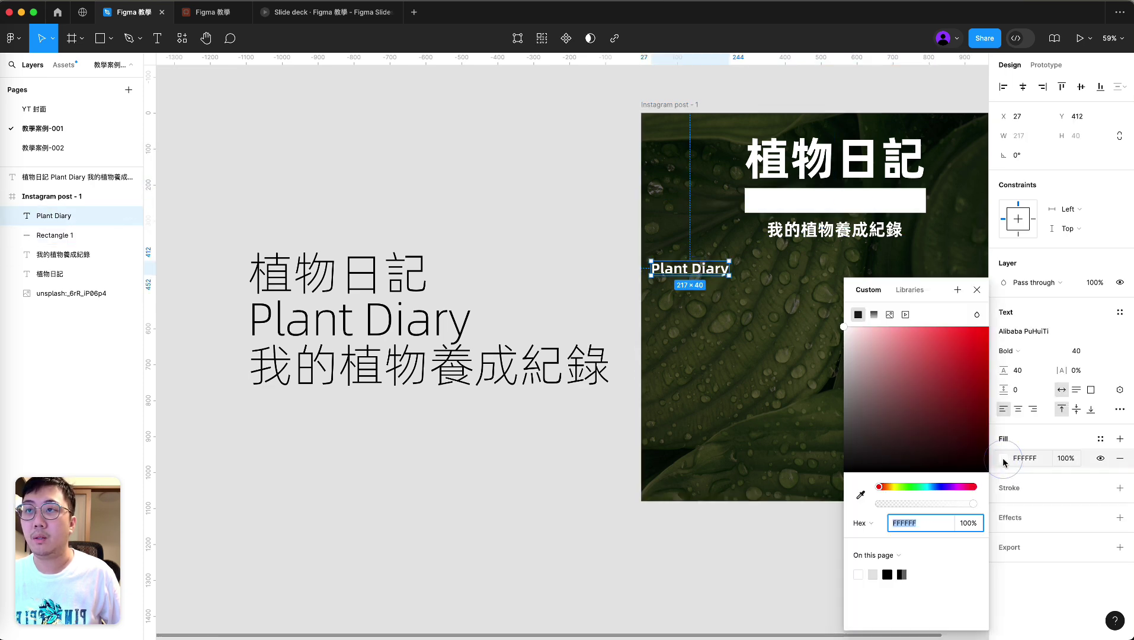
pyautogui.click(860, 495)
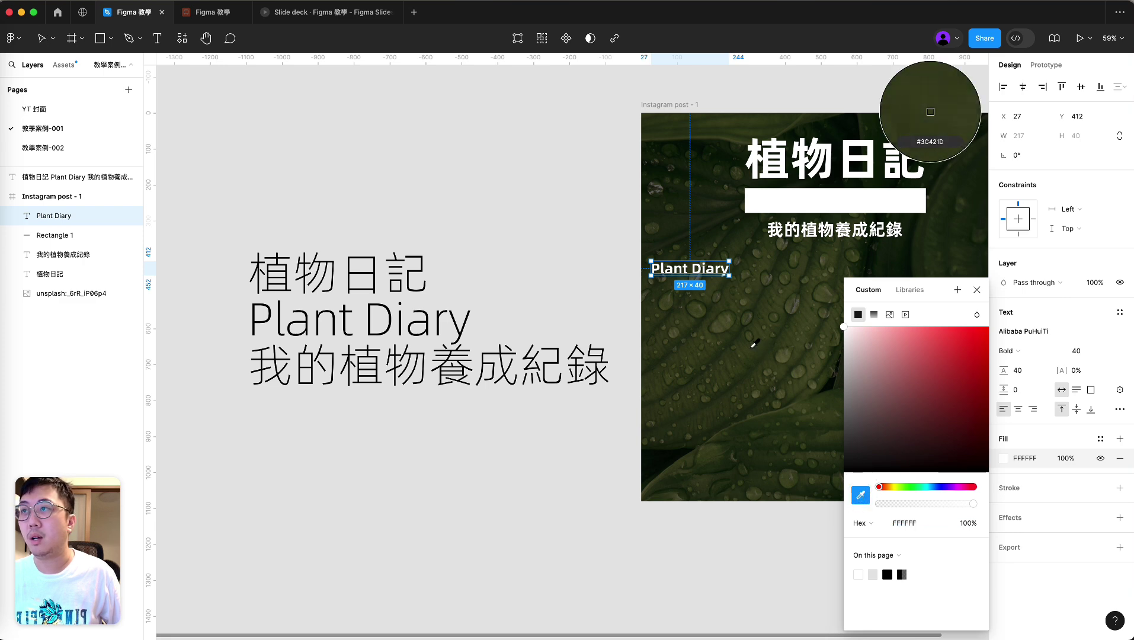
pyautogui.click(930, 111)
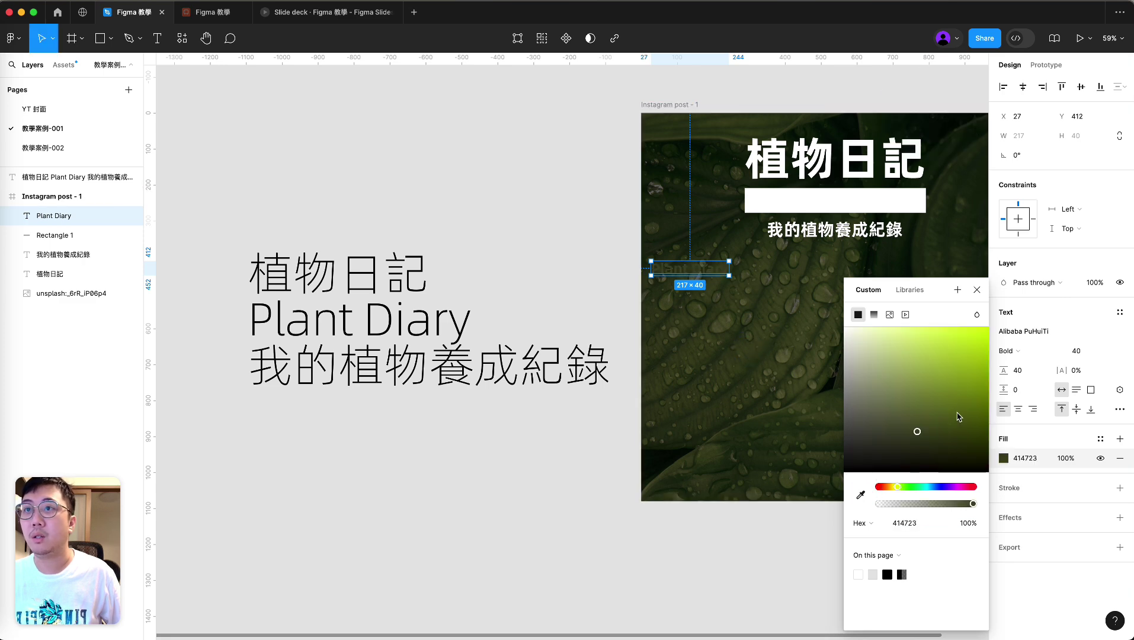
pyautogui.moveTo(897, 488); pyautogui.dragTo(903, 486)
pyautogui.moveTo(917, 431); pyautogui.dragTo(937, 426)
pyautogui.moveTo(685, 276); pyautogui.dragTo(831, 209)
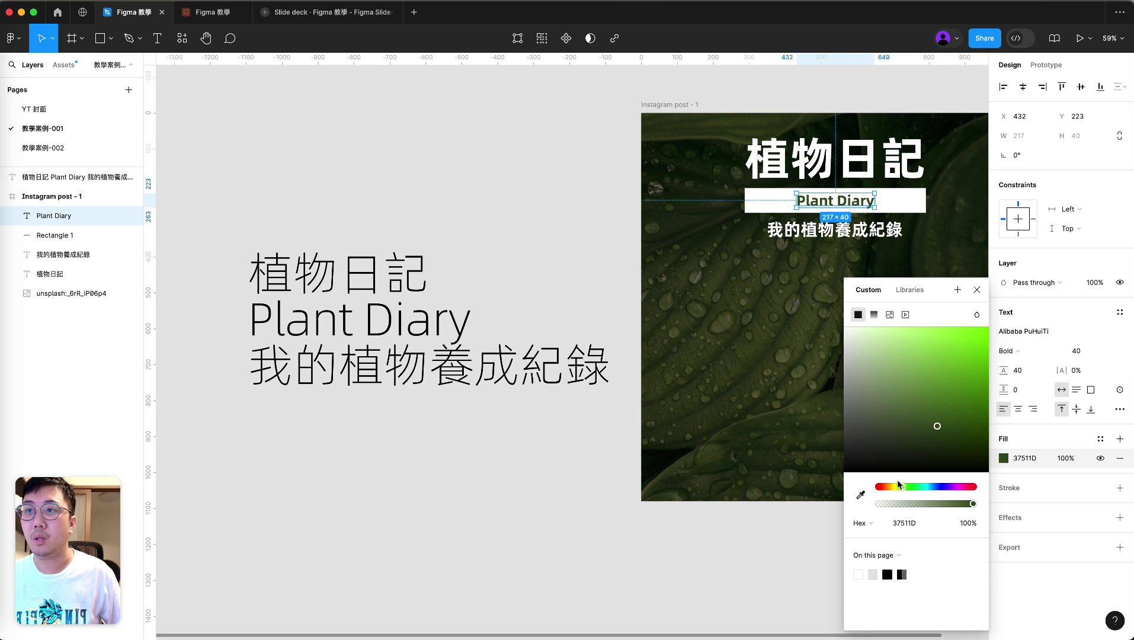
# Shift the Plant Diary text fill to a more saturated dark green, about 0F5516
pyautogui.moveTo(904, 488); pyautogui.dragTo(911, 487)
pyautogui.moveTo(938, 427); pyautogui.dragTo(964, 431)
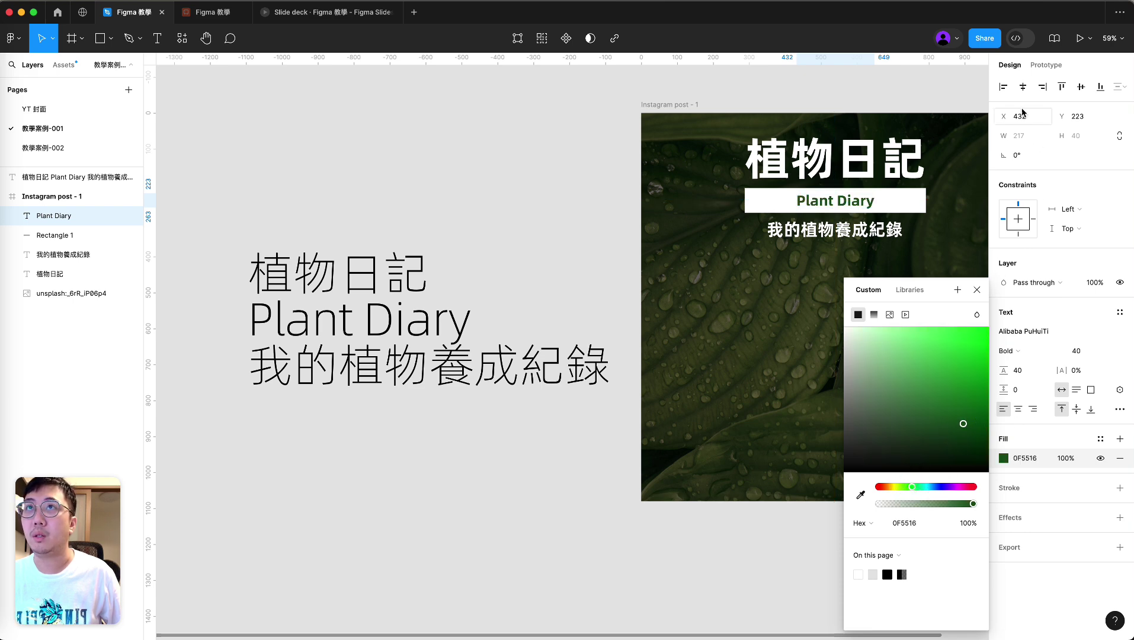
pyautogui.press('Escape')
pyautogui.moveTo(881, 256); pyautogui.dragTo(795, 256)
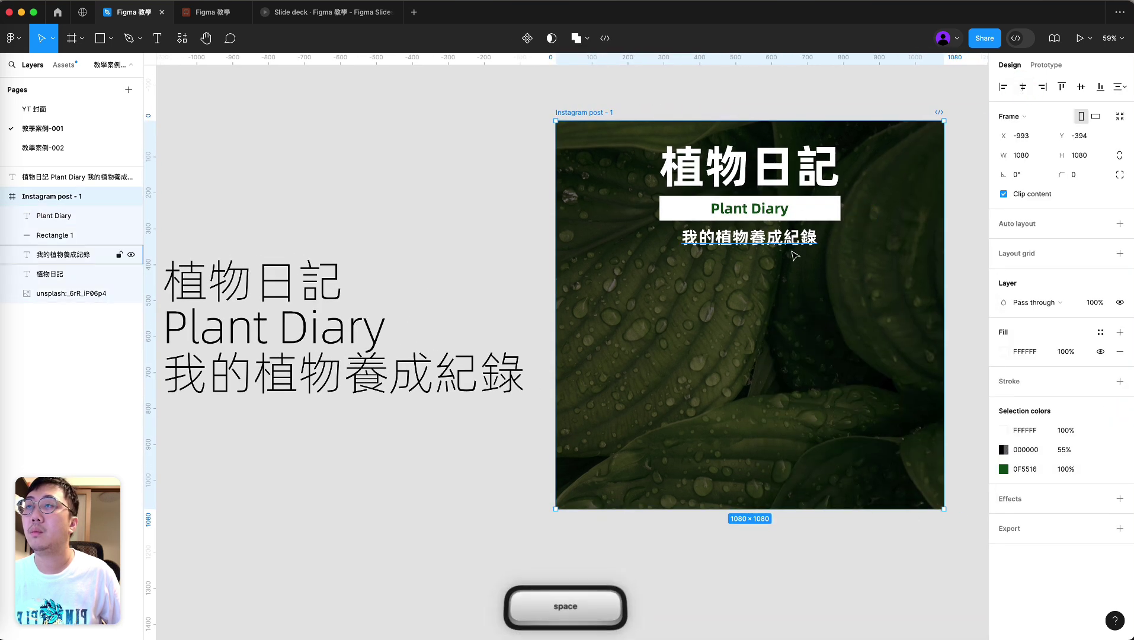
# Try to enlarge the subtitle by stretching its text box with the Move tool, and undo the resize
pyautogui.click(769, 242)
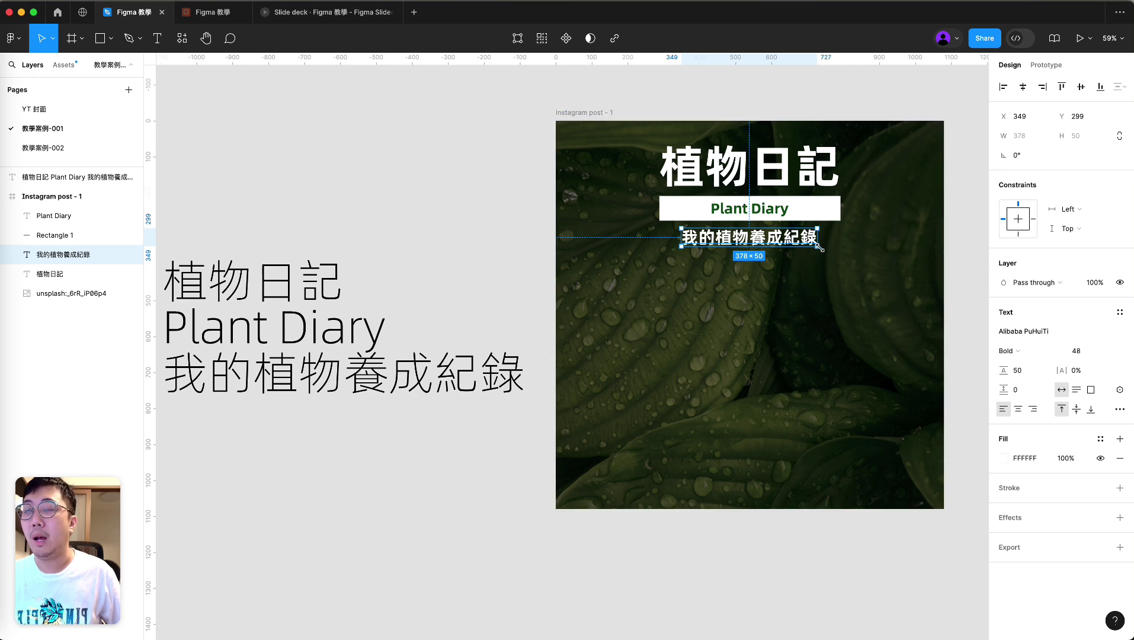
pyautogui.moveTo(819, 246); pyautogui.dragTo(843, 257)
pyautogui.press('super+z')
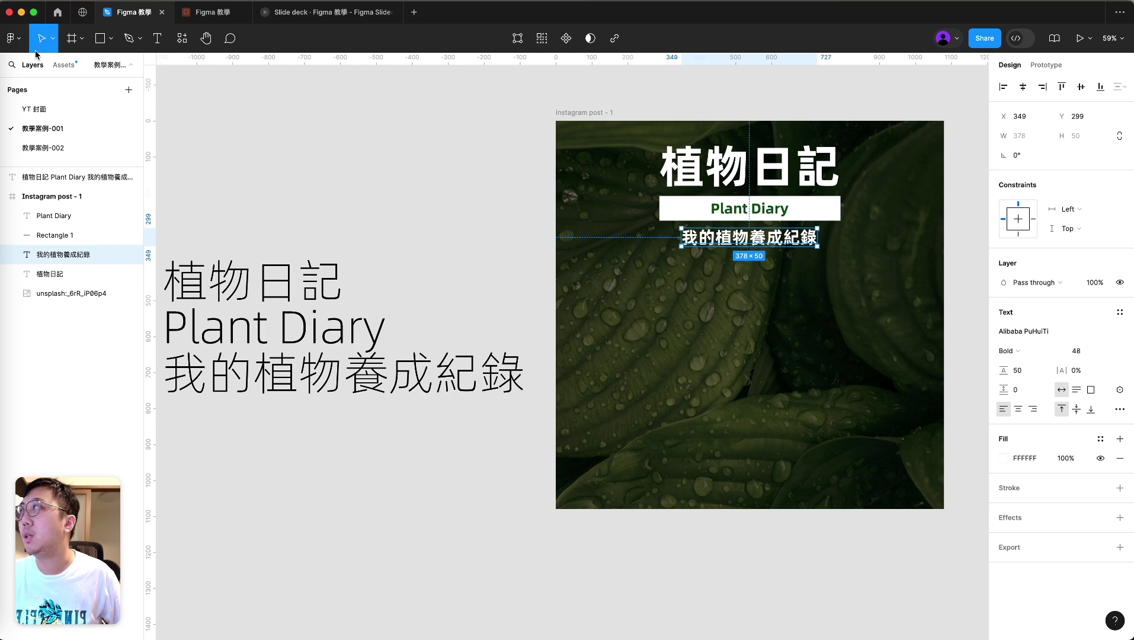
pyautogui.click(53, 44)
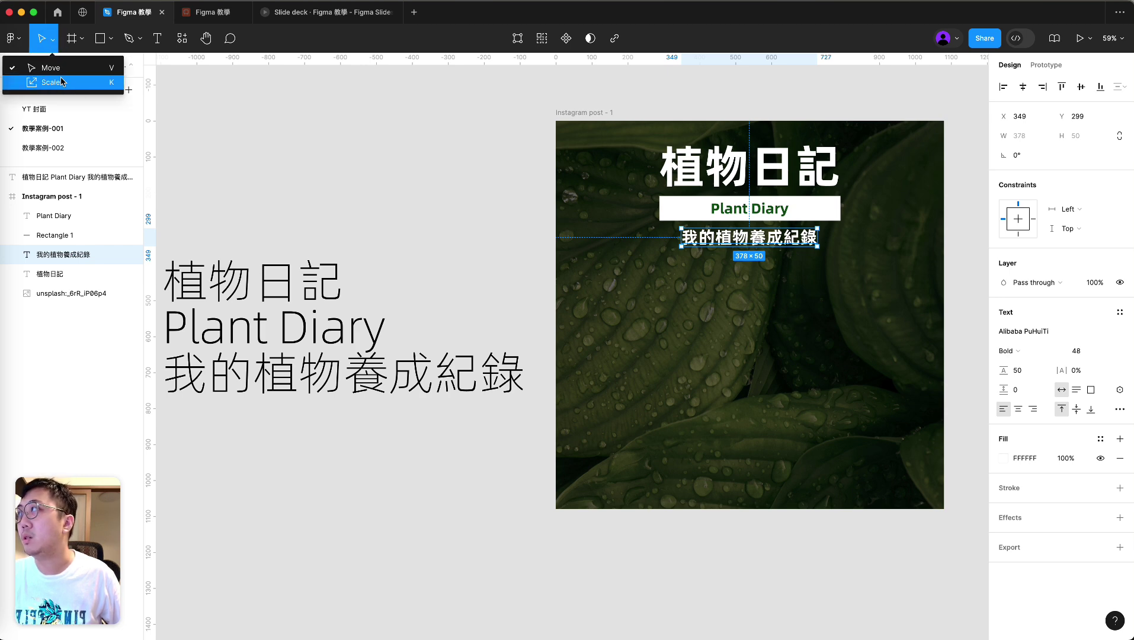
pyautogui.click(362, 188)
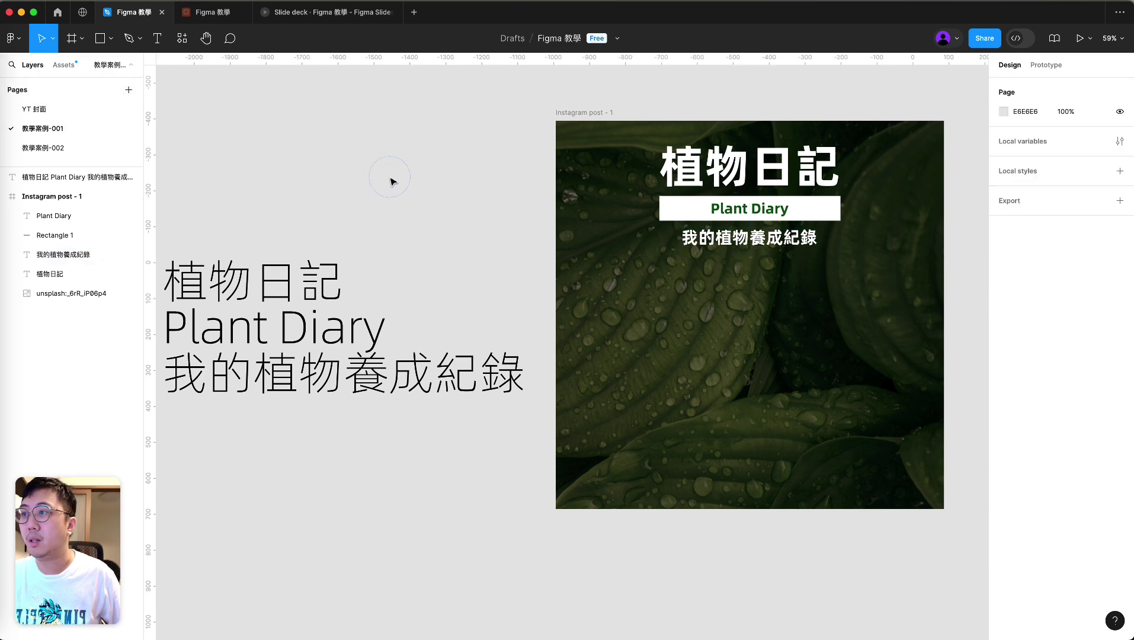
# Align the subtitle's left edge with the white bar at X 288 and try enlarging it with the Scale tool
pyautogui.press('k')
pyautogui.click(806, 242)
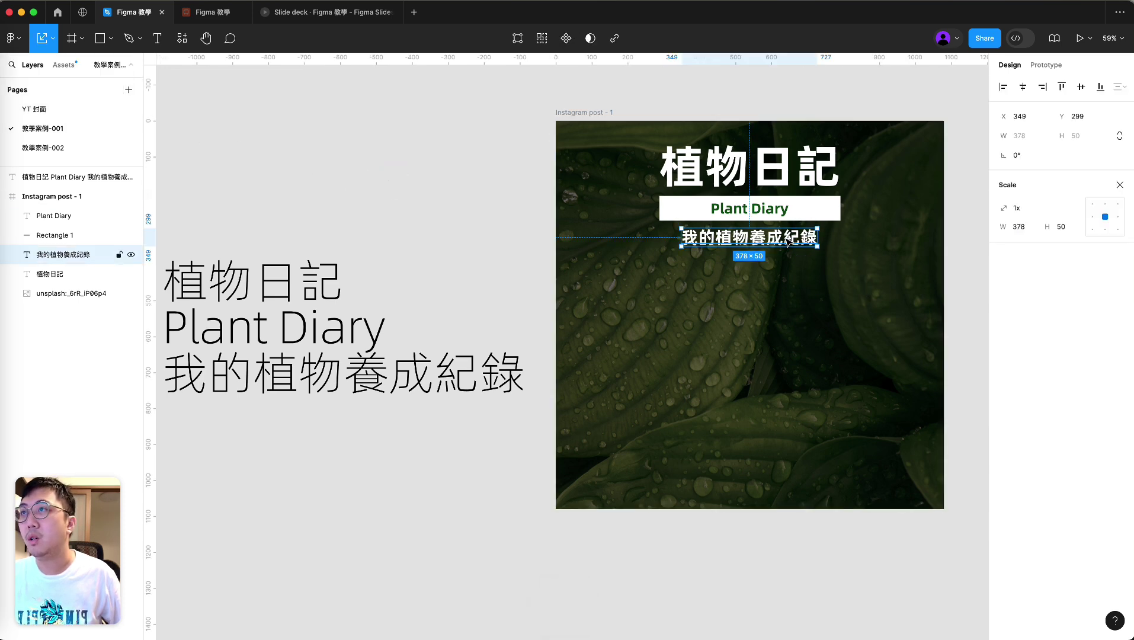
pyautogui.moveTo(787, 242); pyautogui.dragTo(850, 263)
pyautogui.press('super+z')
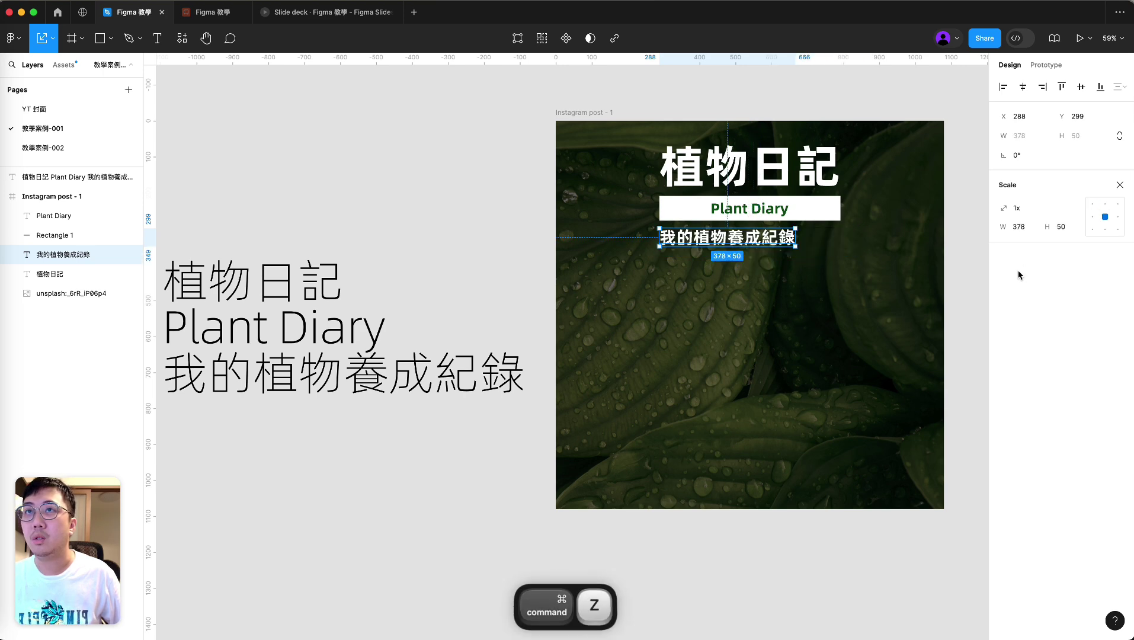
# Try scaling the subtitle by a factor of 1.5 from its center, and undo the scaling
pyautogui.click(1002, 209)
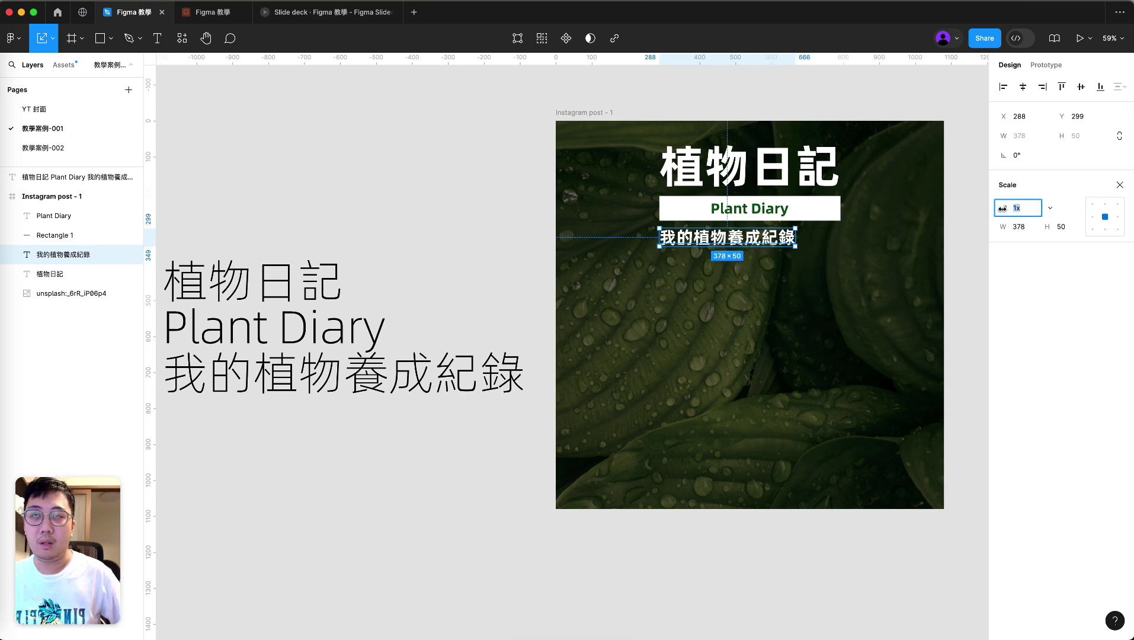
pyautogui.write('1.5')
pyautogui.press('Return')
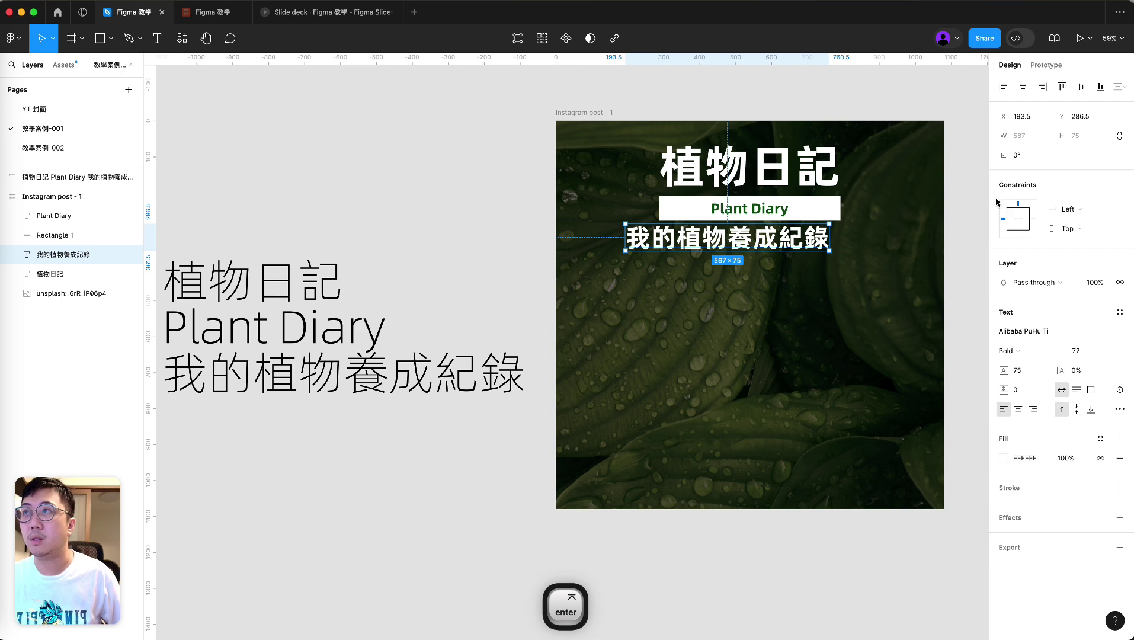
pyautogui.press('super+z')
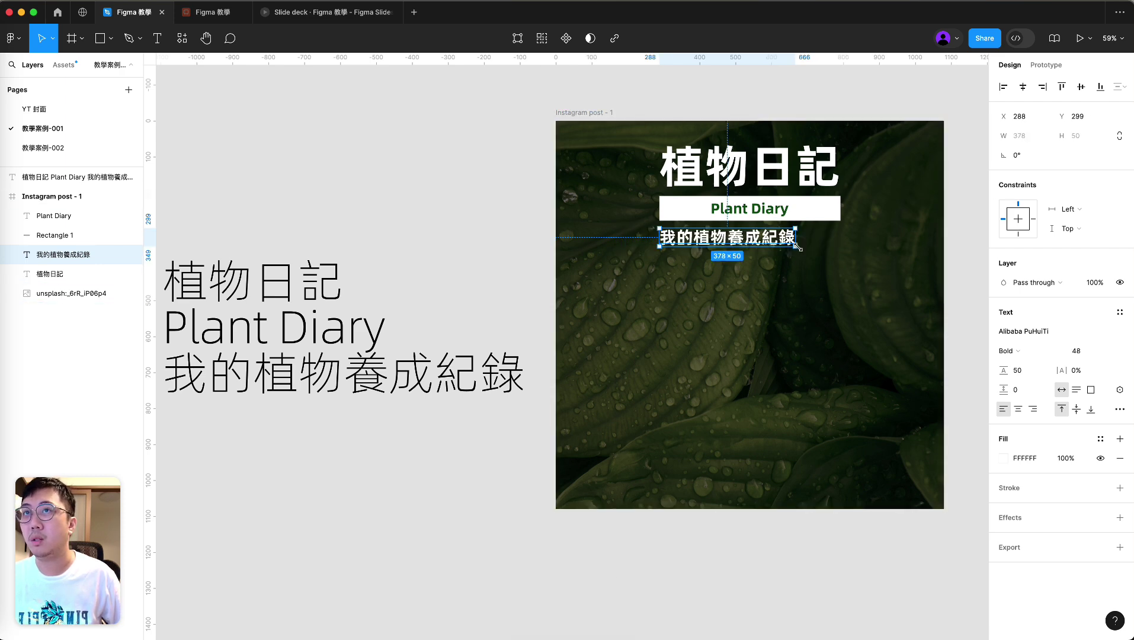
pyautogui.press('super+z')
# Scale the subtitle proportionally from its upper-left corner to about 492 × 65, and open its font size for editing
pyautogui.press('k')
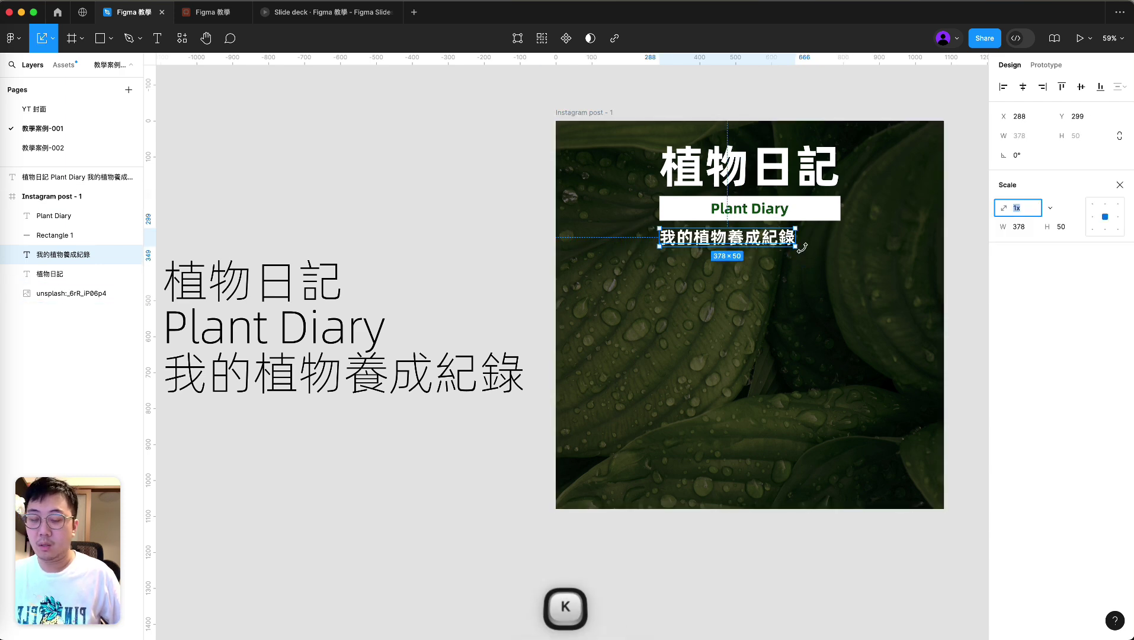
pyautogui.moveTo(802, 247)
pyautogui.mouseDown()
pyautogui.moveTo(850, 258)
pyautogui.moveTo(810, 252)
pyautogui.mouseUp()
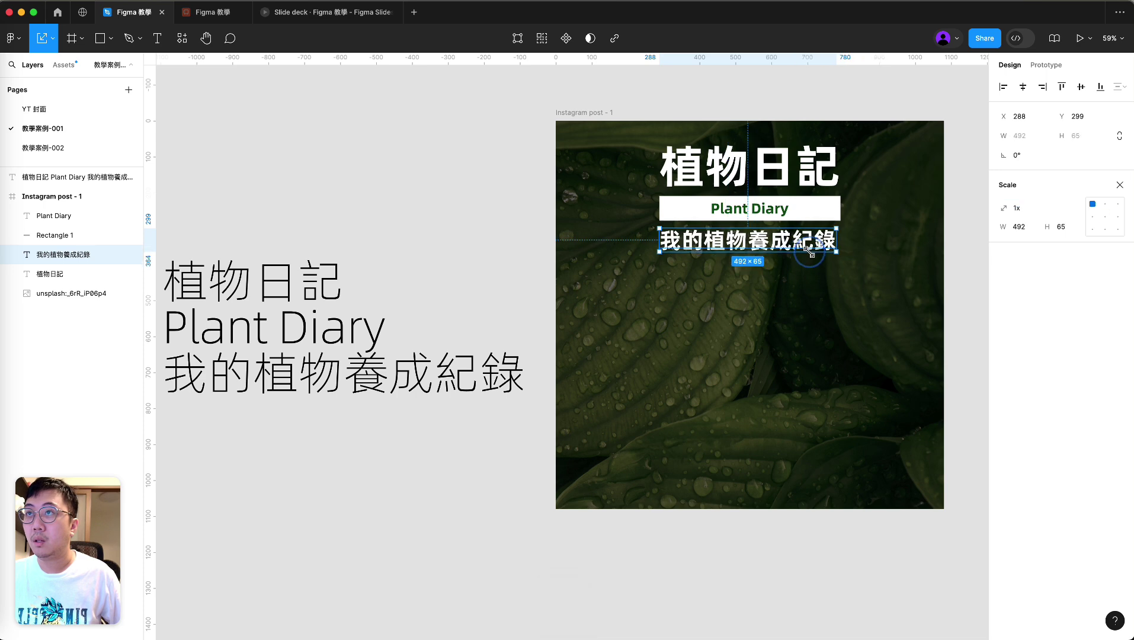
pyautogui.press('v')
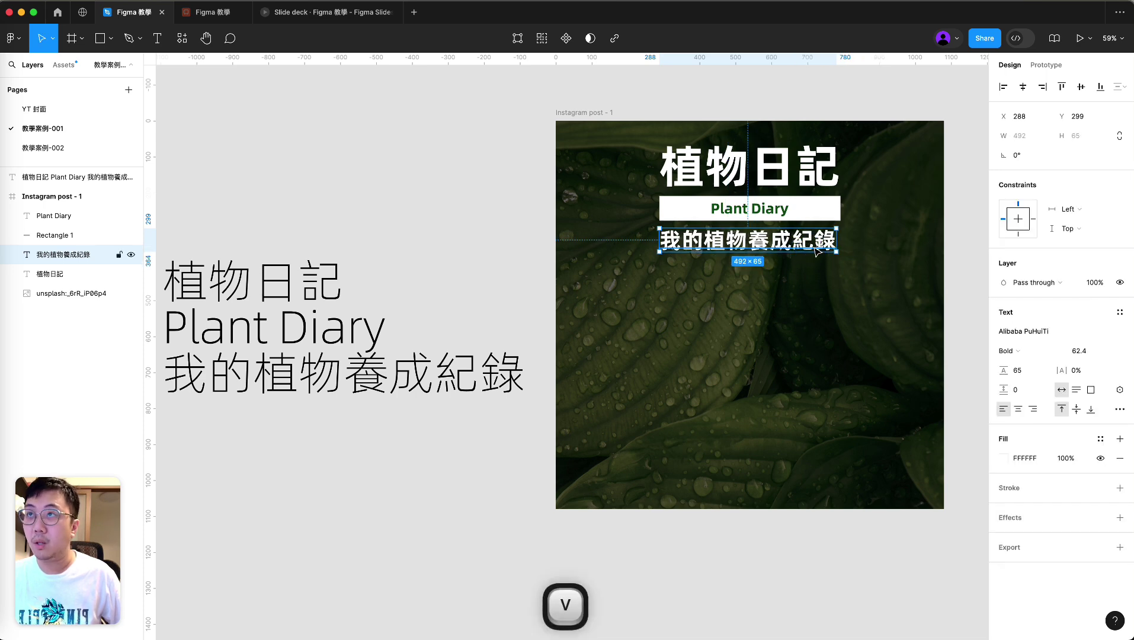
pyautogui.click(1087, 356)
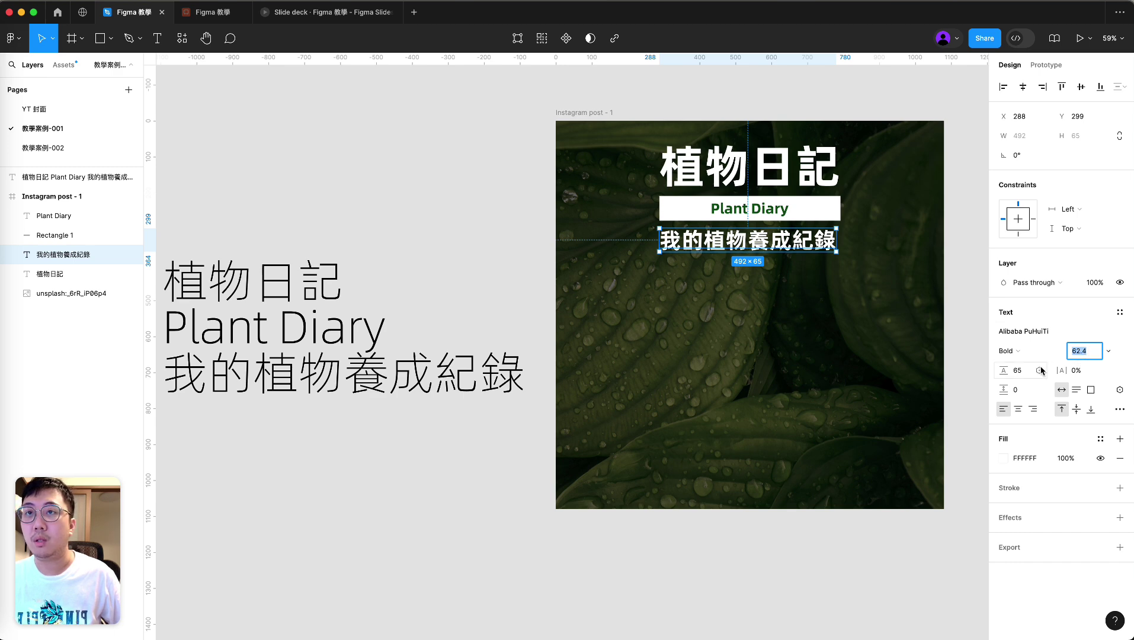
# Leave the font size unchanged and undo the subtitle's proportional scaling
pyautogui.press('Escape')
pyautogui.click(825, 245)
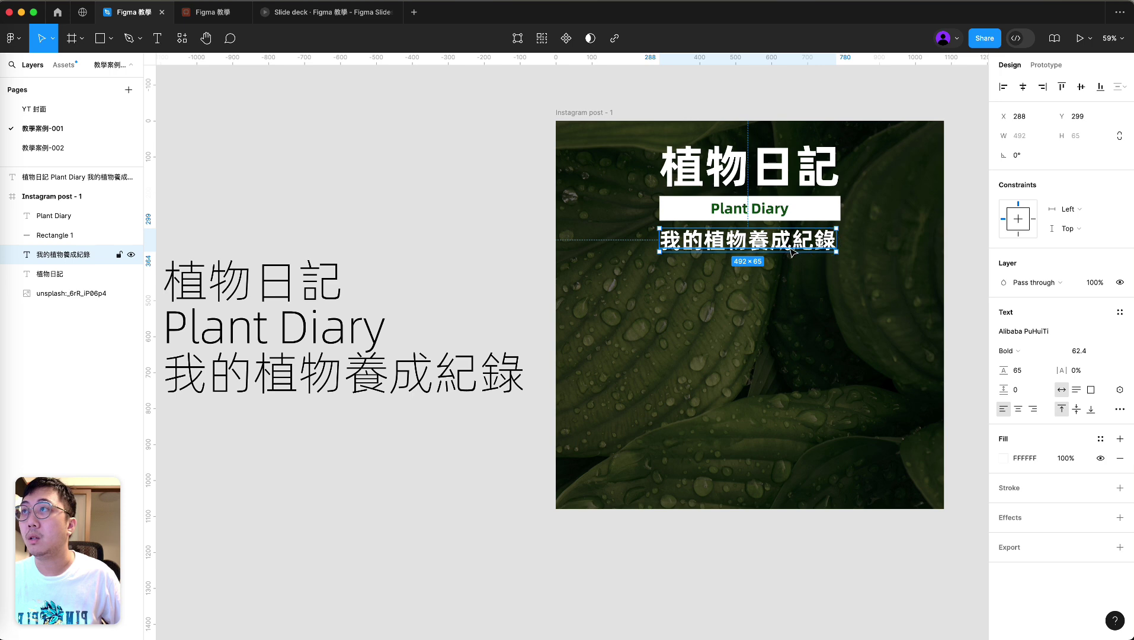
pyautogui.press('super+z')
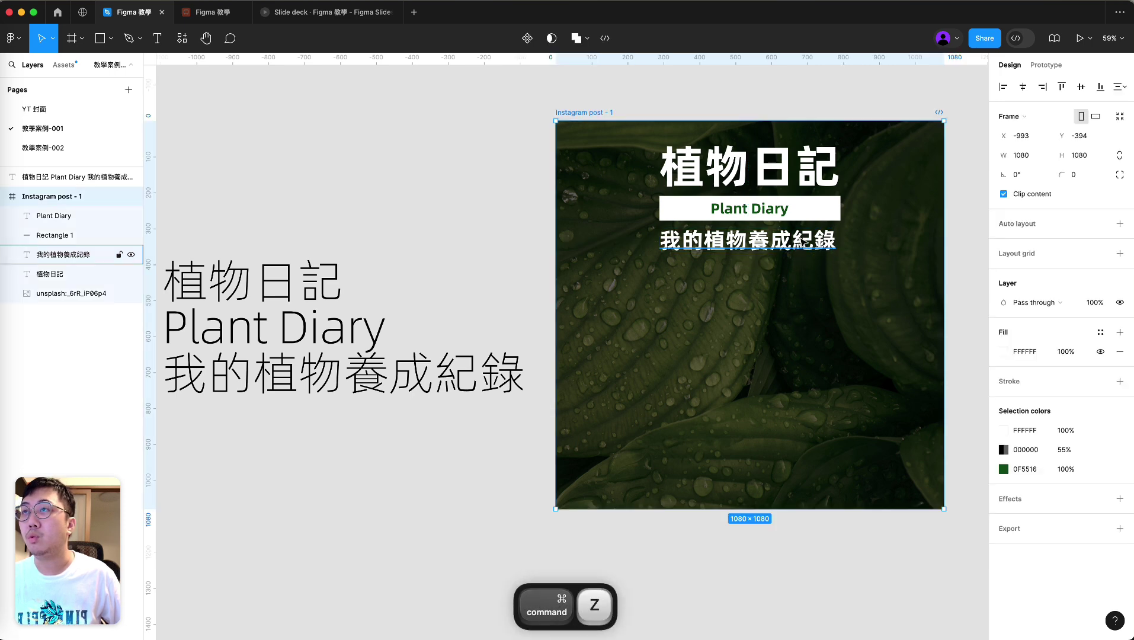
pyautogui.press('super+z')
pyautogui.press('super+z')
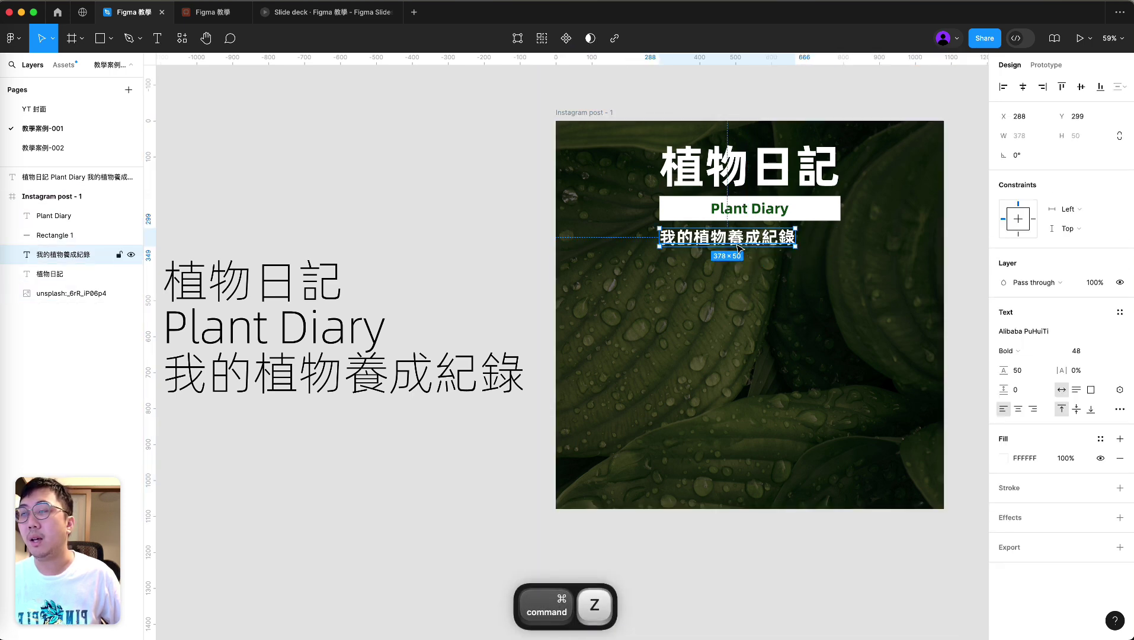
# Move the subtitle to X 351 under the white bar's center and try letter spacings of 20% and 30%
pyautogui.moveTo(757, 239); pyautogui.dragTo(812, 244)
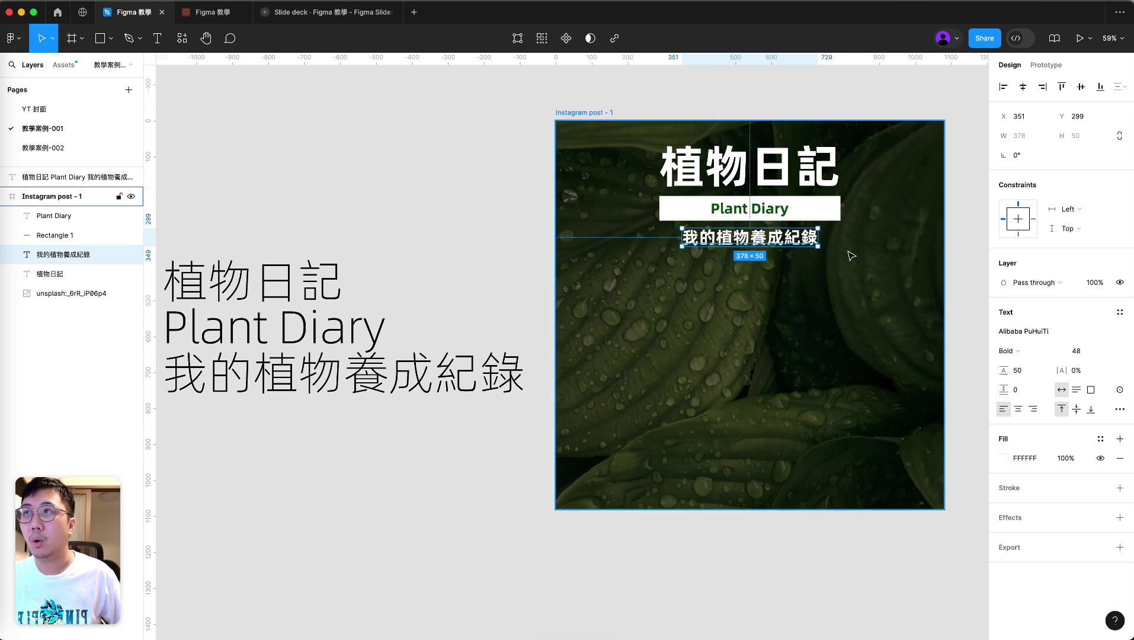
pyautogui.click(1077, 371)
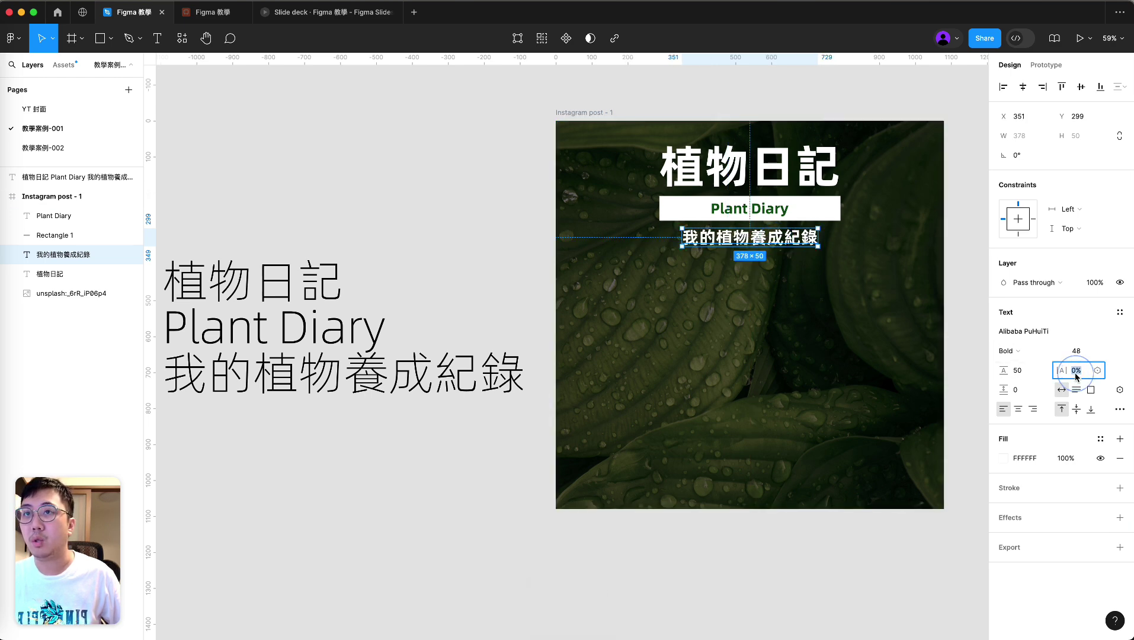
pyautogui.write('20')
pyautogui.press('Return')
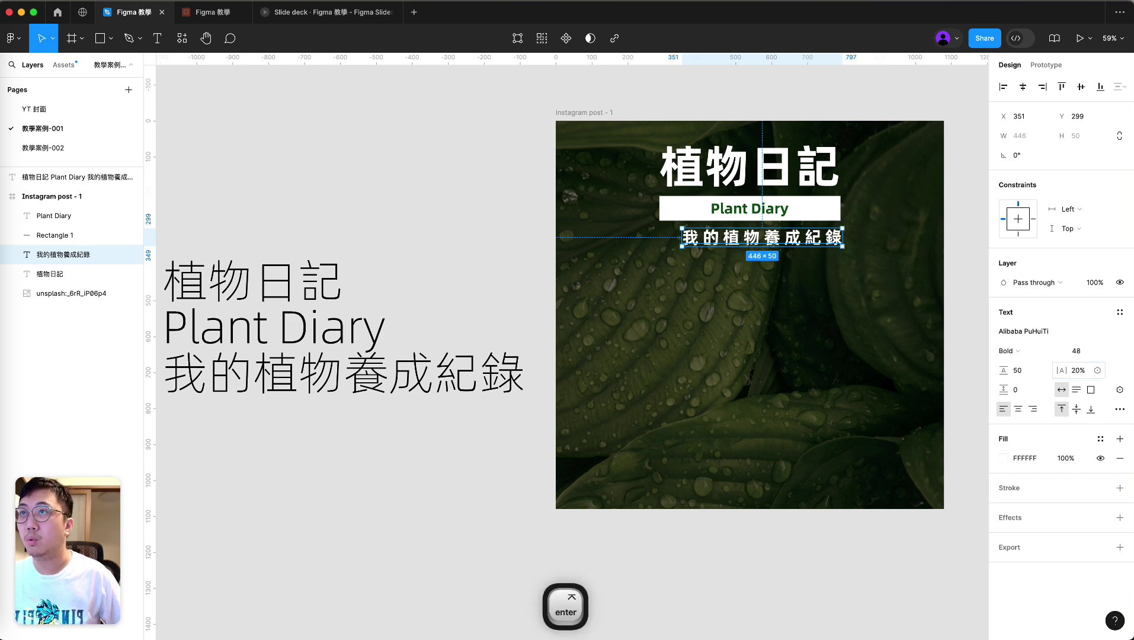
pyautogui.click(1077, 373)
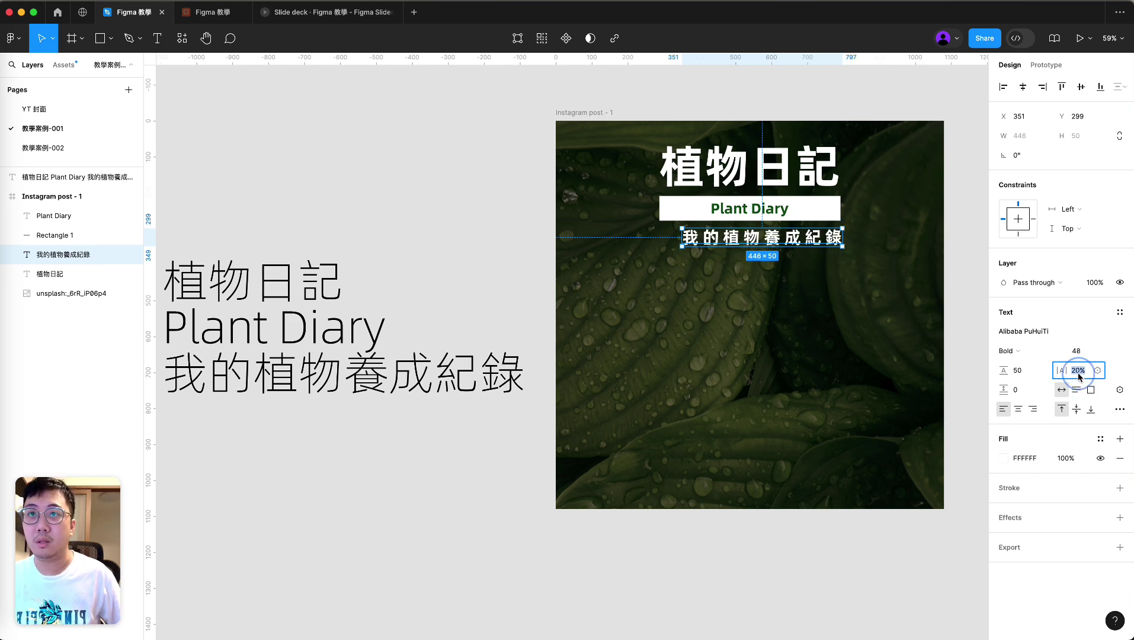
pyautogui.write('30')
pyautogui.press('Return')
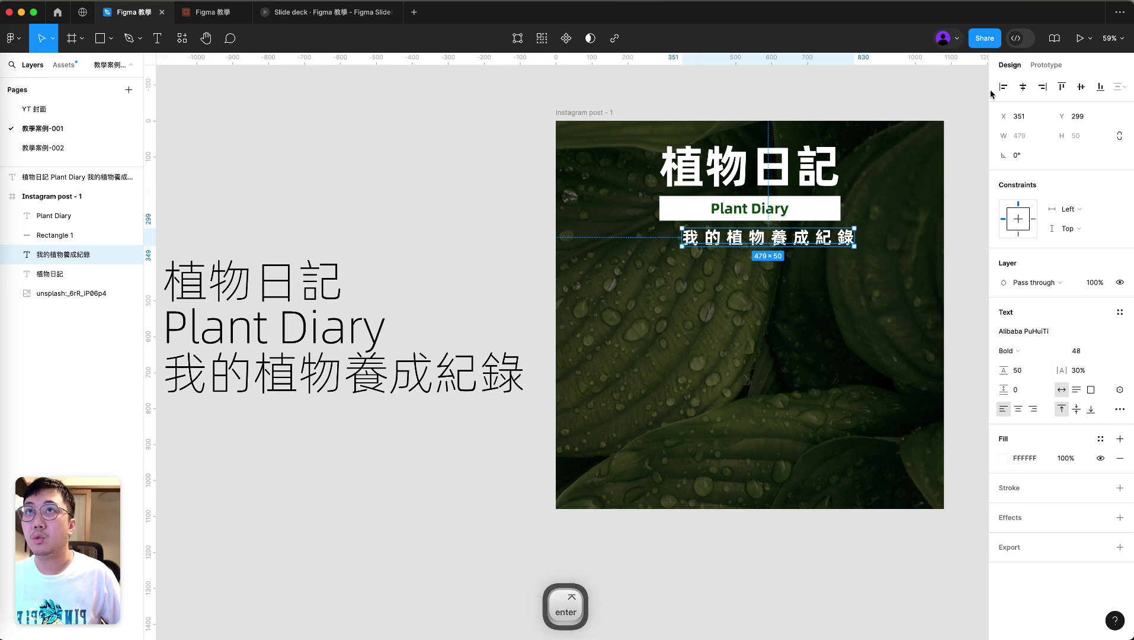
# Center the subtitle's text alignment, center it horizontally in the frame, and set its letter spacing to 37%
pyautogui.click(1017, 409)
pyautogui.click(1022, 87)
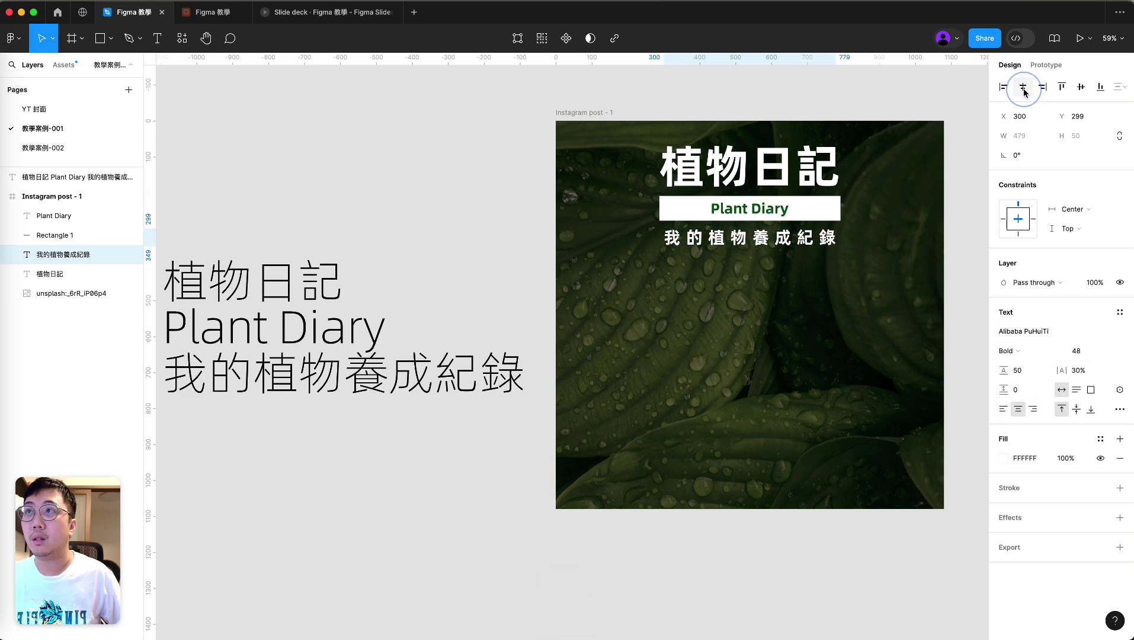
pyautogui.click(1079, 372)
pyautogui.write('37')
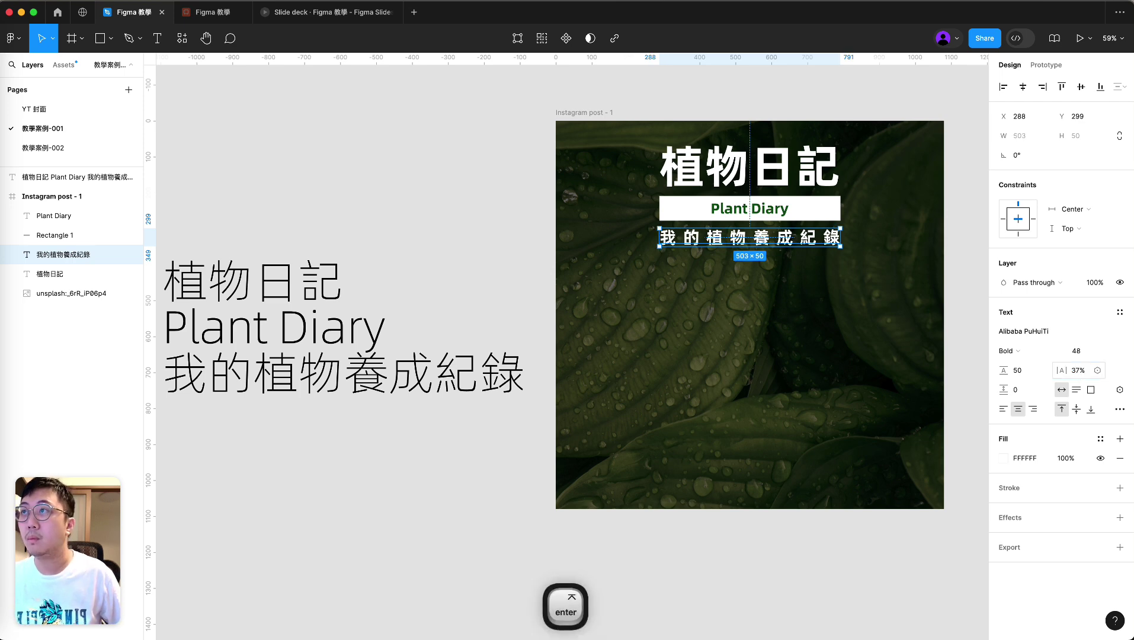
pyautogui.hotkey('shift', 'Return')
pyautogui.click(951, 237)
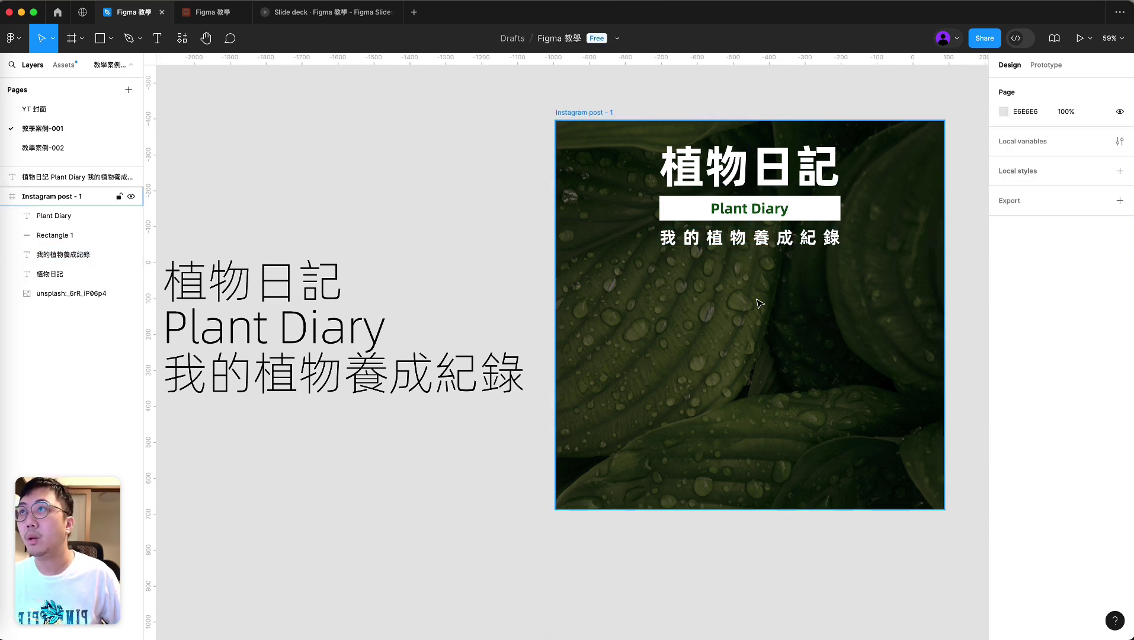
# Nudge the subtitle down by one pixel to Y 300
pyautogui.press('space')
pyautogui.scroll(-3, 889, 271)
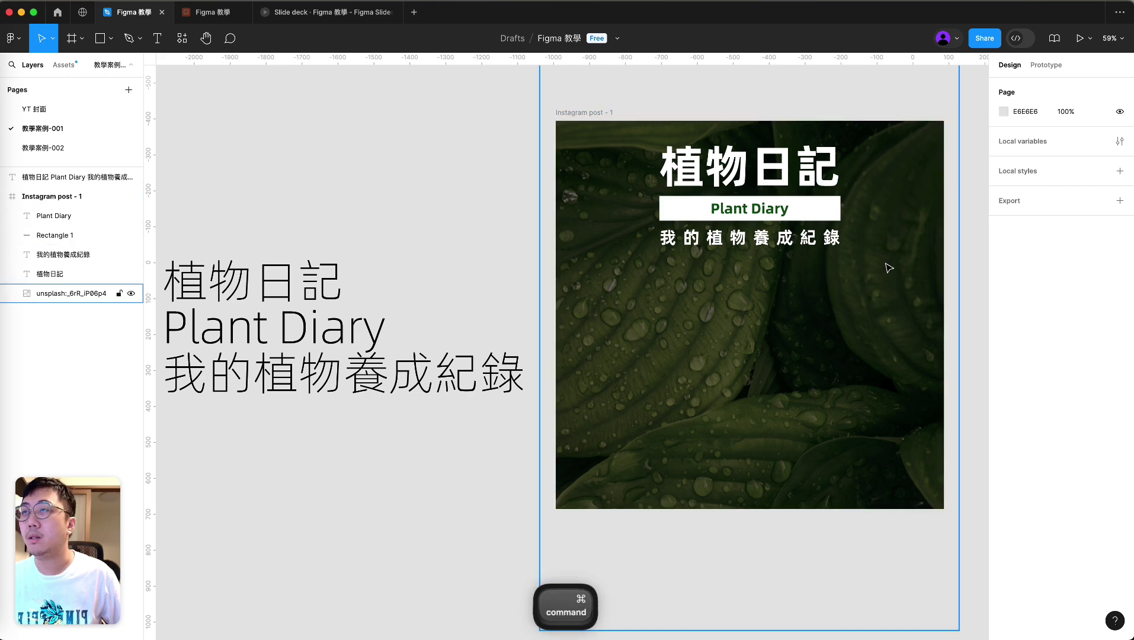
pyautogui.moveTo(898, 253); pyautogui.dragTo(870, 313)
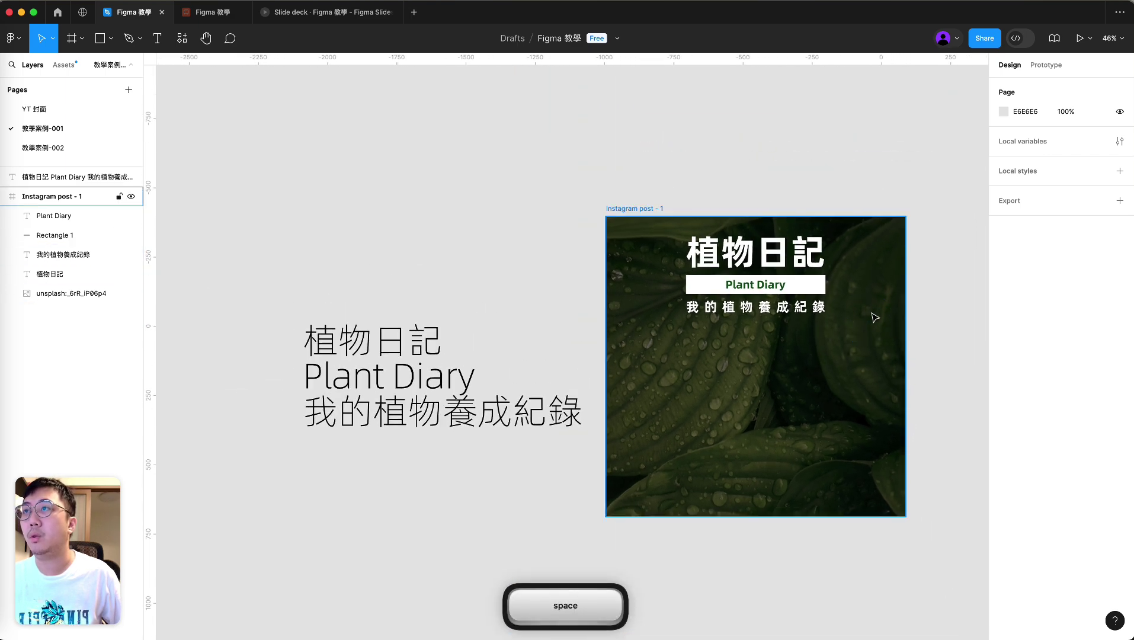
pyautogui.click(795, 319)
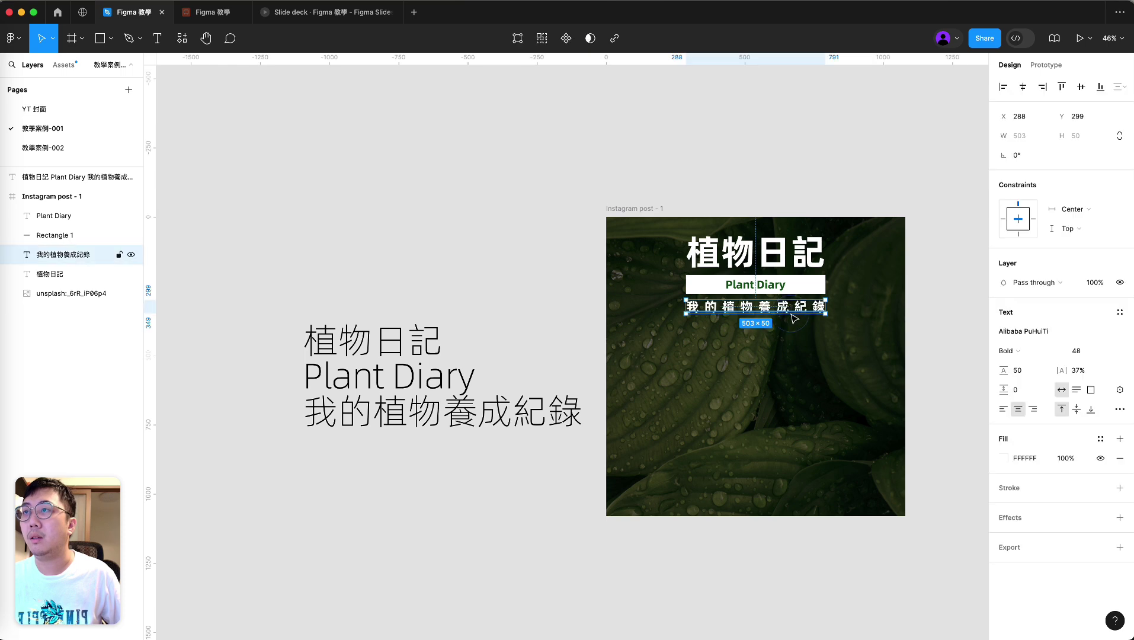
pyautogui.press('Down')
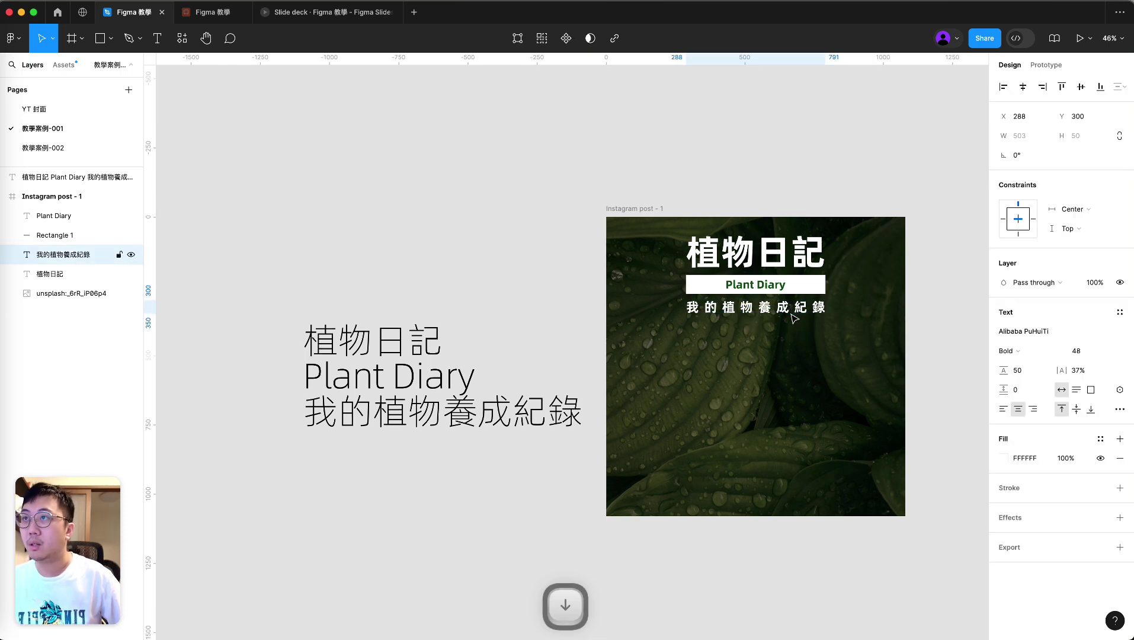
# Select the title, white bar, Plant Diary label and subtitle, move them down to Y 82, and group them
pyautogui.moveTo(791, 170); pyautogui.dragTo(690, 337)
pyautogui.keyDown('shift'); pyautogui.click(805, 379); pyautogui.keyUp('shift')
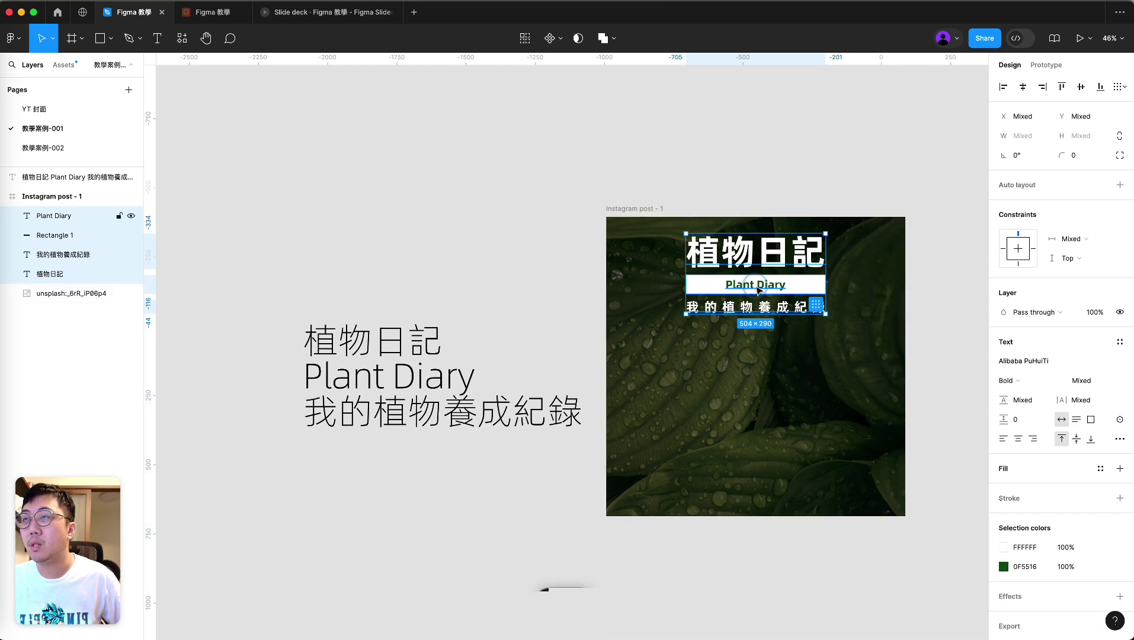
pyautogui.moveTo(759, 290); pyautogui.dragTo(760, 296)
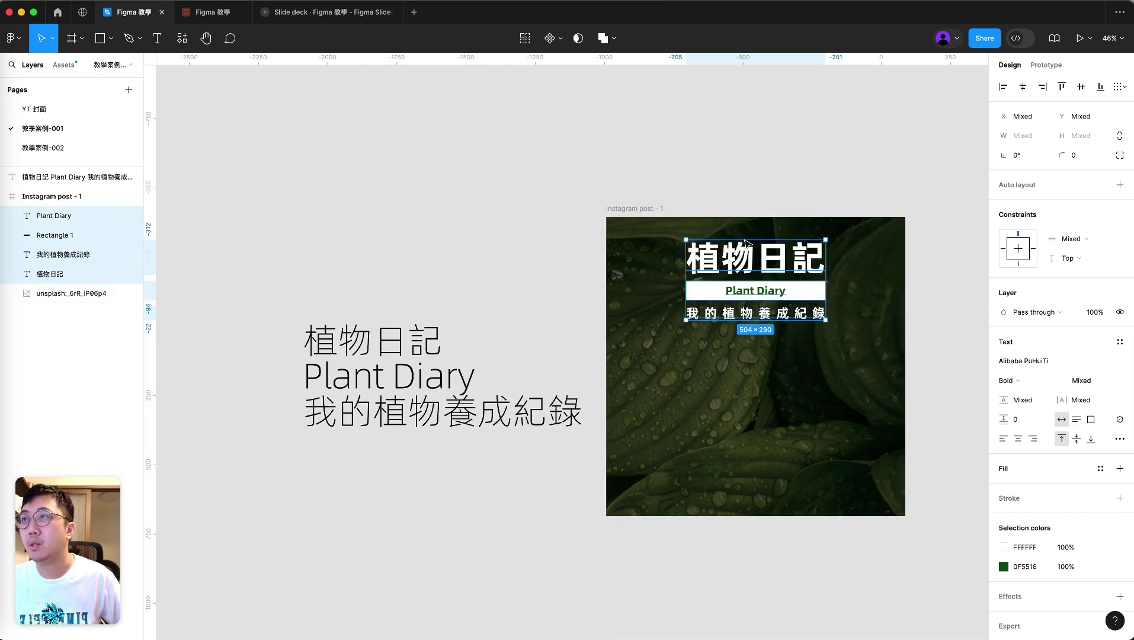
pyautogui.press('super+g')
pyautogui.click(739, 144)
pyautogui.click(764, 292)
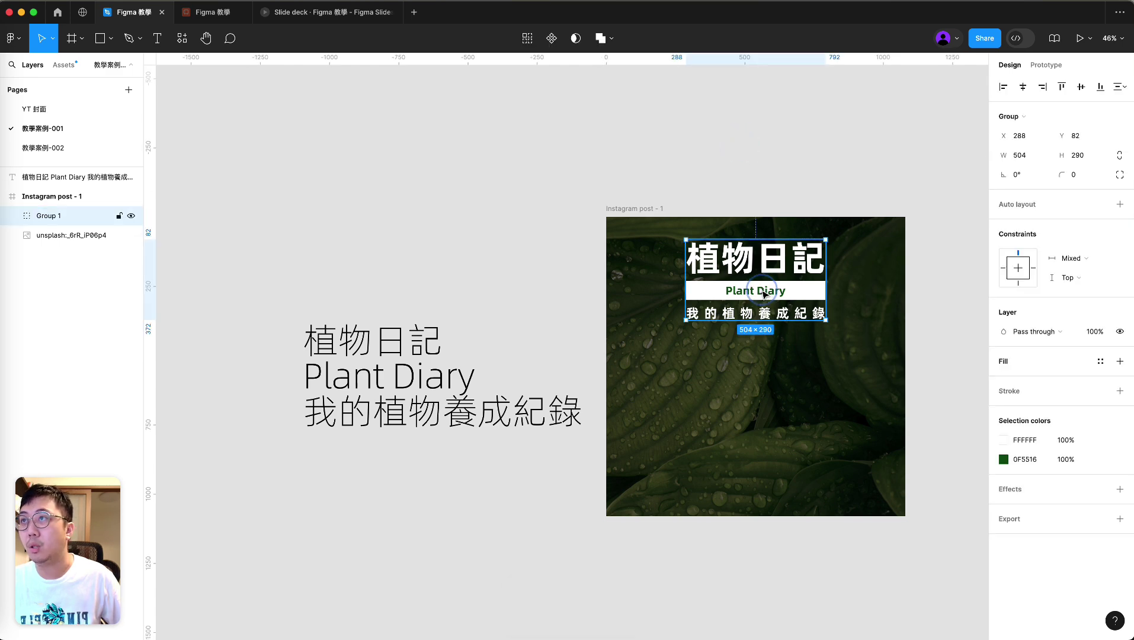
# Expand the new group in the layer list and delete the leftover three-line black text beside the post
pyautogui.click(13, 217)
pyautogui.click(13, 217)
pyautogui.click(13, 217)
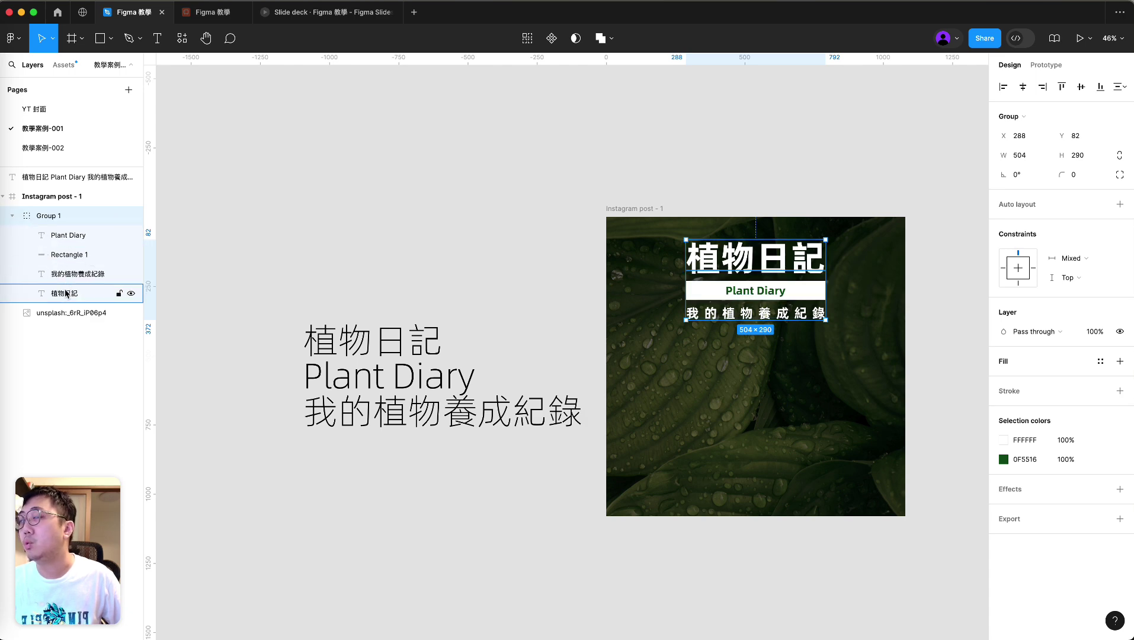
pyautogui.click(504, 344)
pyautogui.press('Delete')
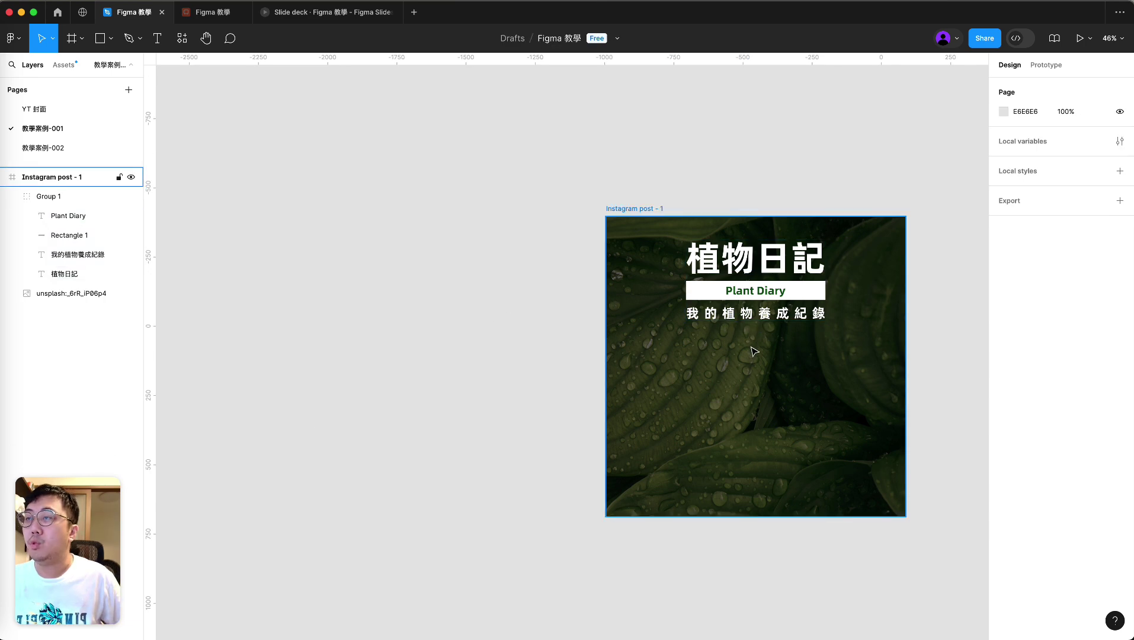
# Run the Illustrations plugin and switch its collection to Open Doodles
pyautogui.click(181, 47)
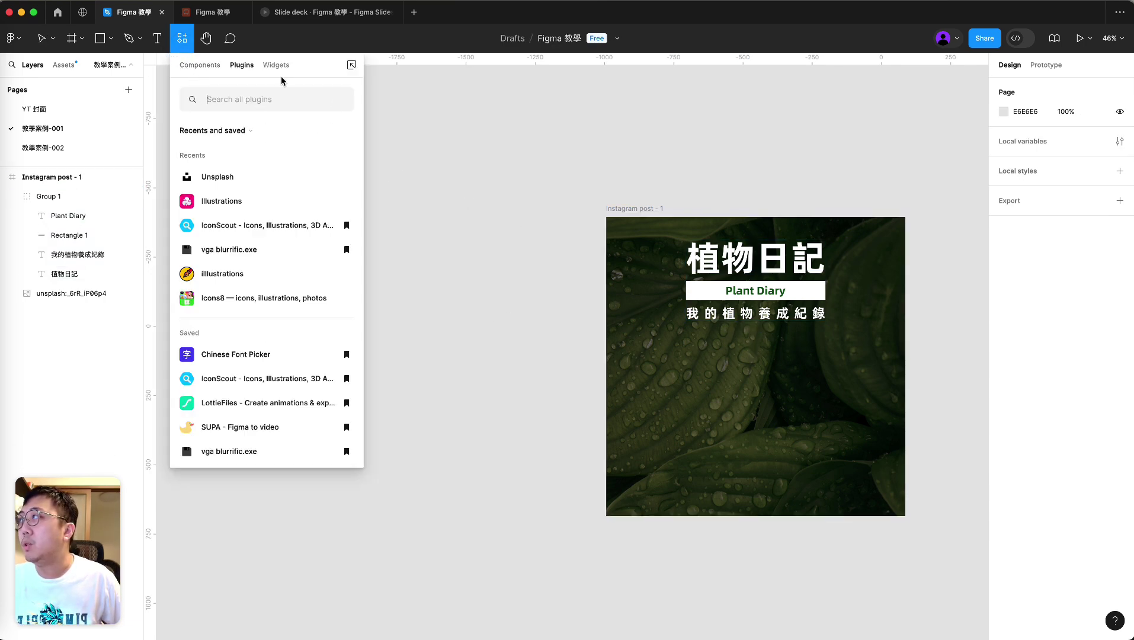
pyautogui.click(240, 203)
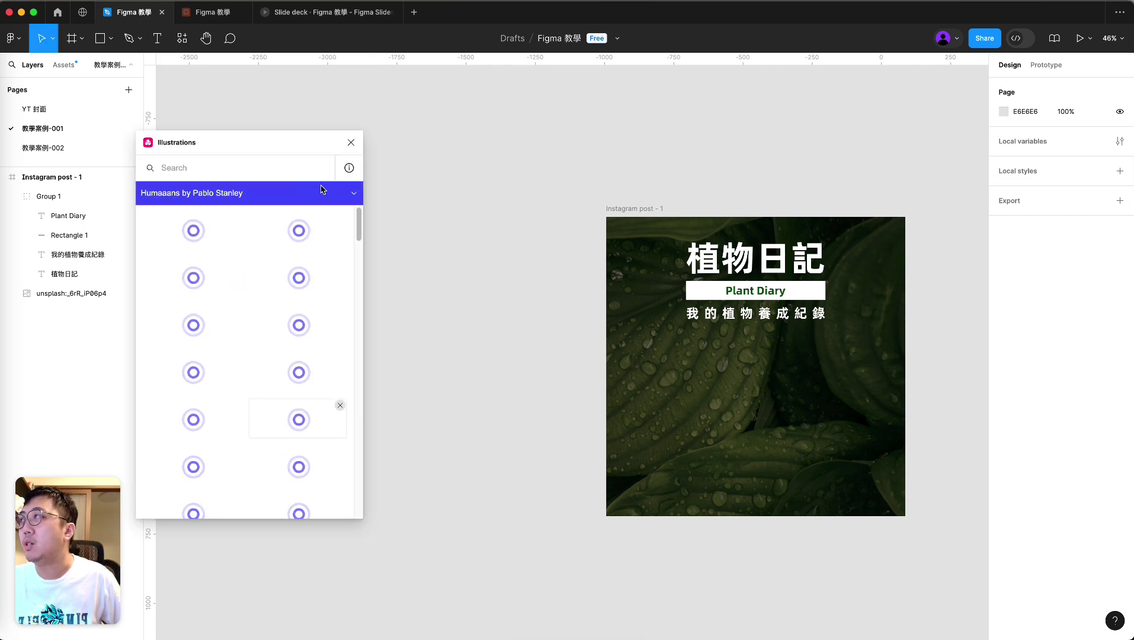
pyautogui.moveTo(254, 152); pyautogui.dragTo(302, 151)
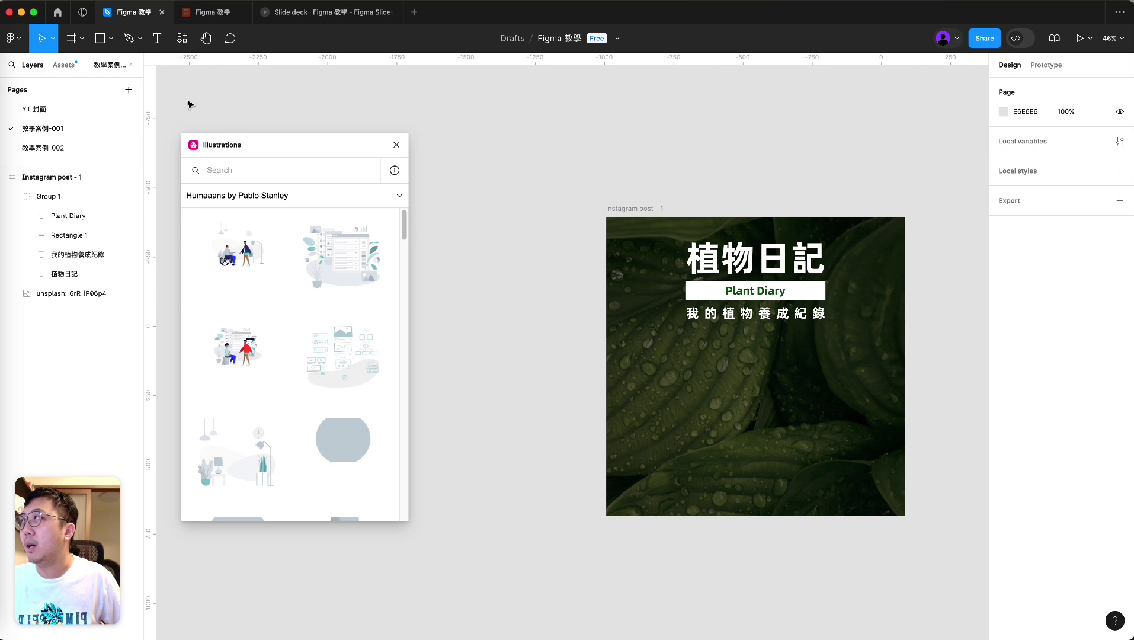
pyautogui.click(271, 205)
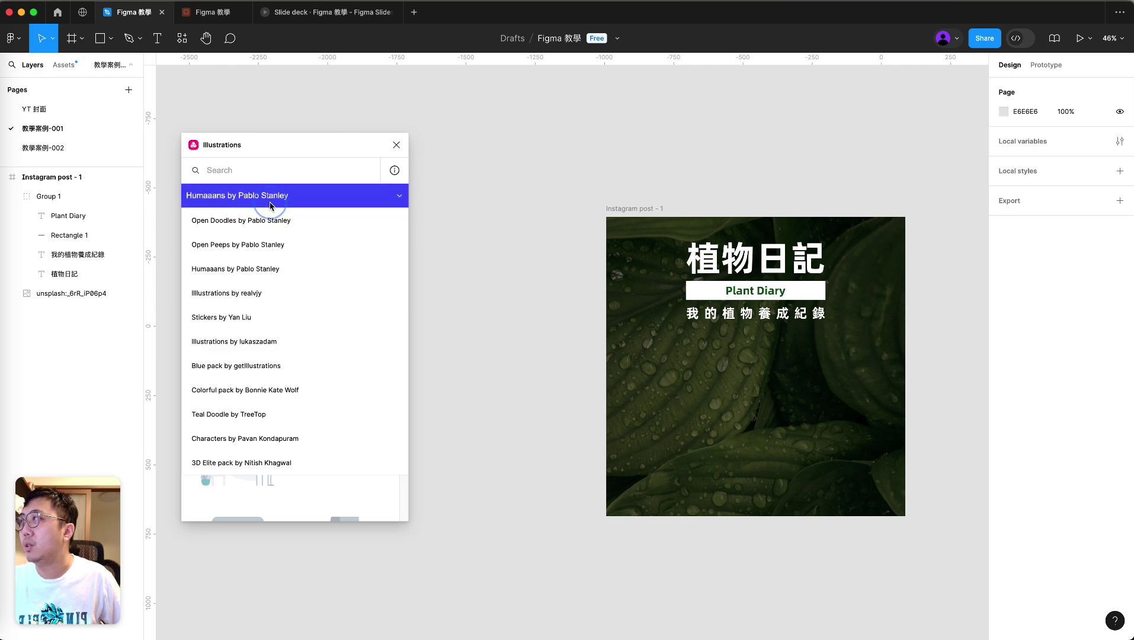
pyautogui.click(261, 222)
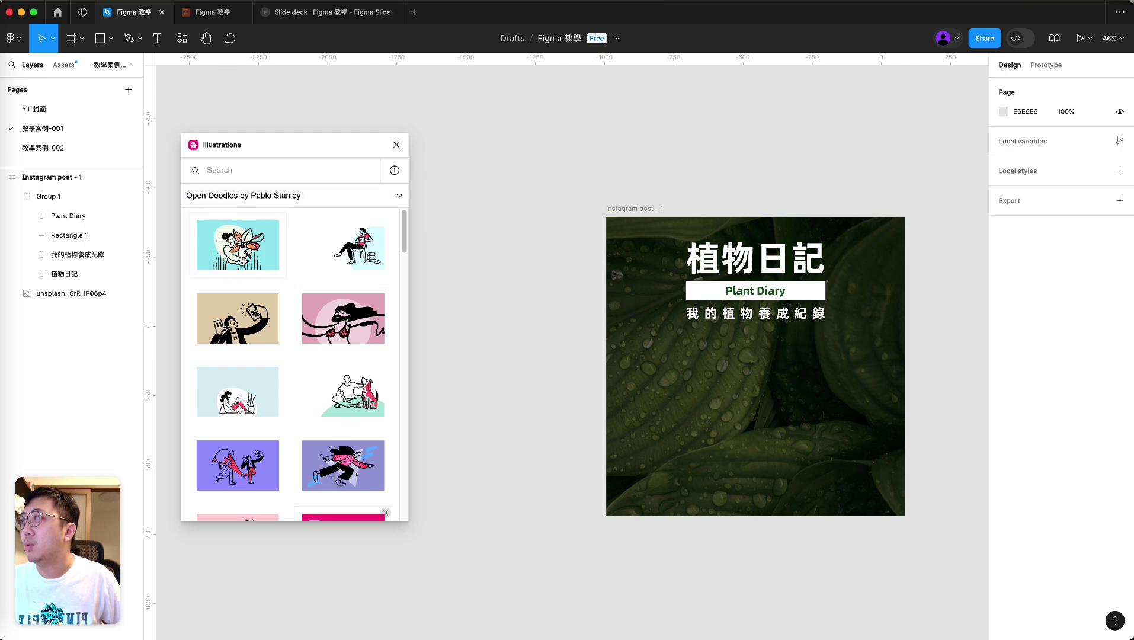
# Insert the illustration of a woman holding a potted plant and move its frame to X 739, Y 38, clear of the post
pyautogui.click(243, 261)
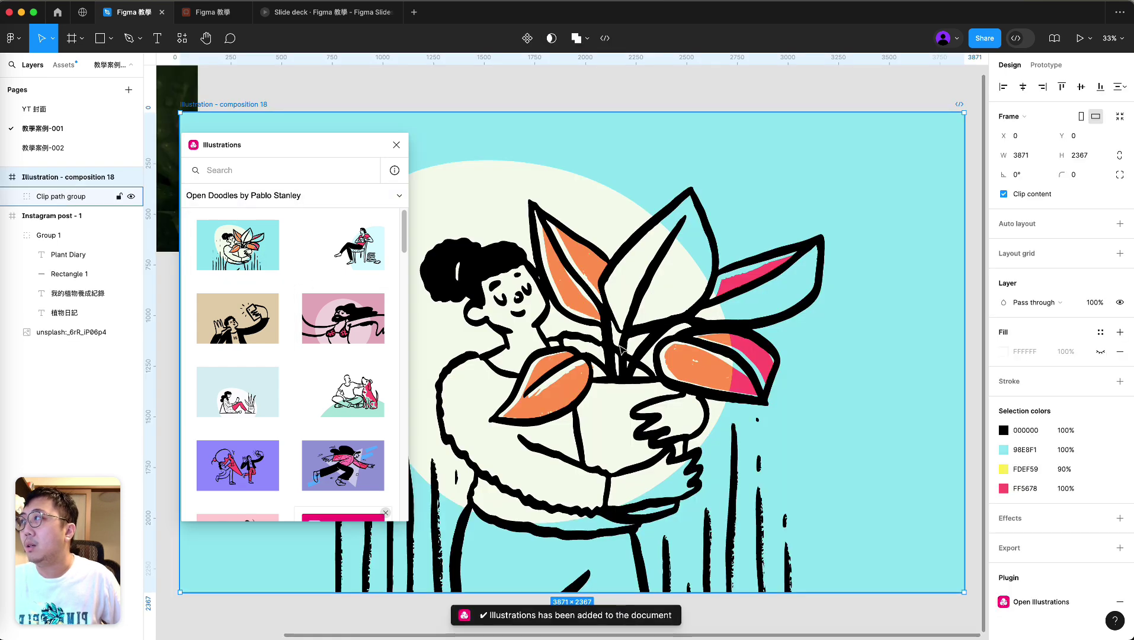
pyautogui.scroll(-5, 636, 285)
pyautogui.scroll(-1, 635, 284)
pyautogui.moveTo(598, 338); pyautogui.dragTo(677, 347)
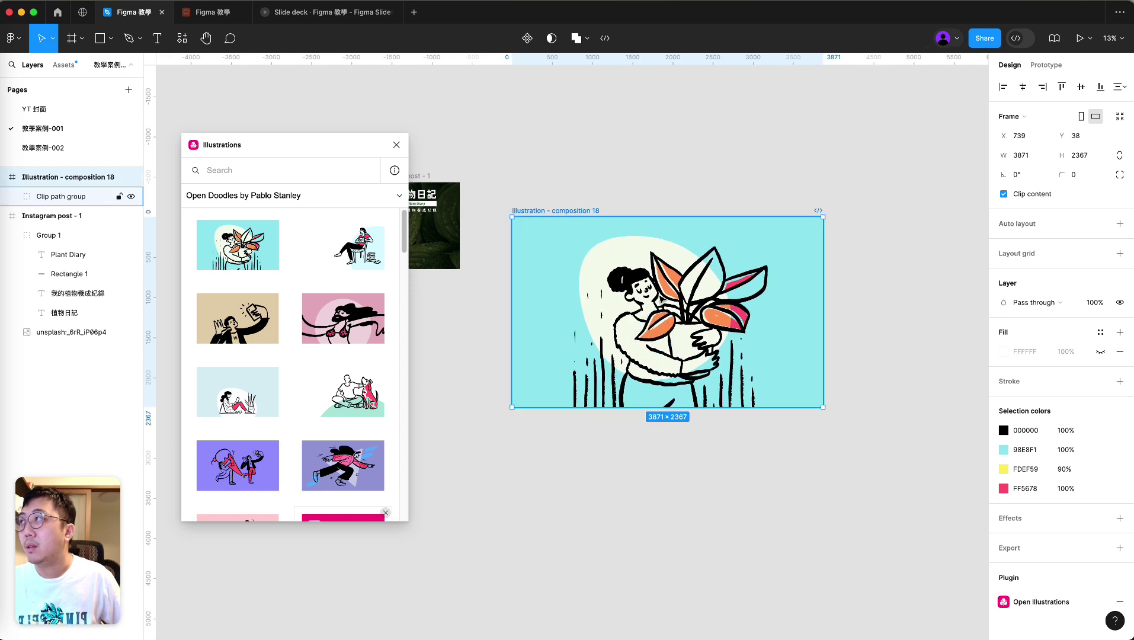
# Ungroup the illustration's clip path group and all nested groups until its individual vector layers are separate
pyautogui.click(717, 324)
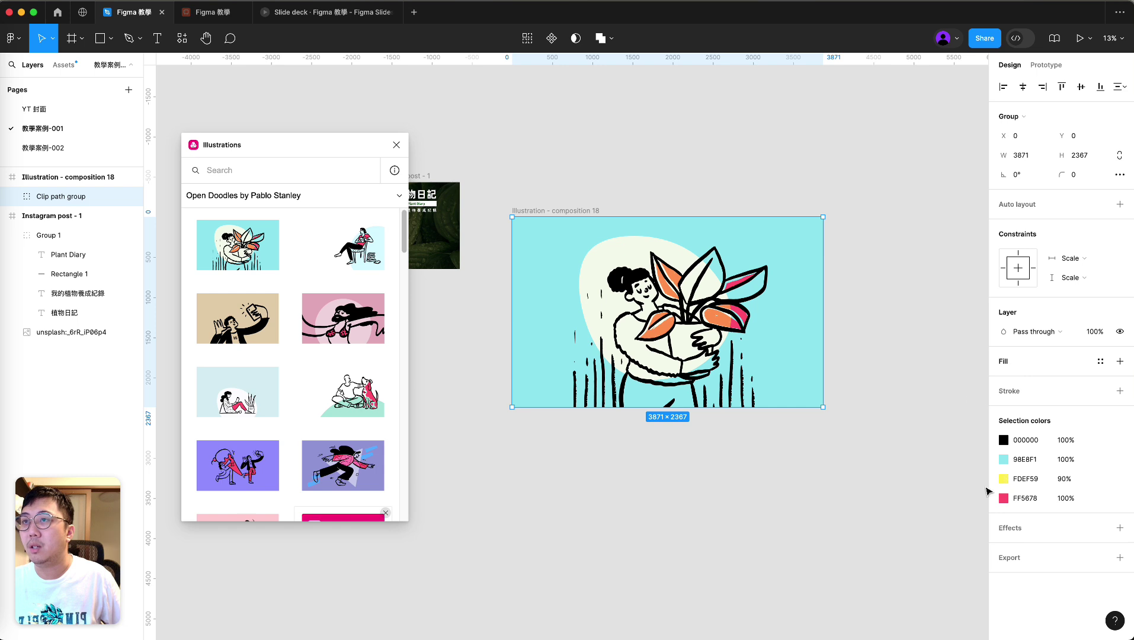
pyautogui.rightClick(533, 296)
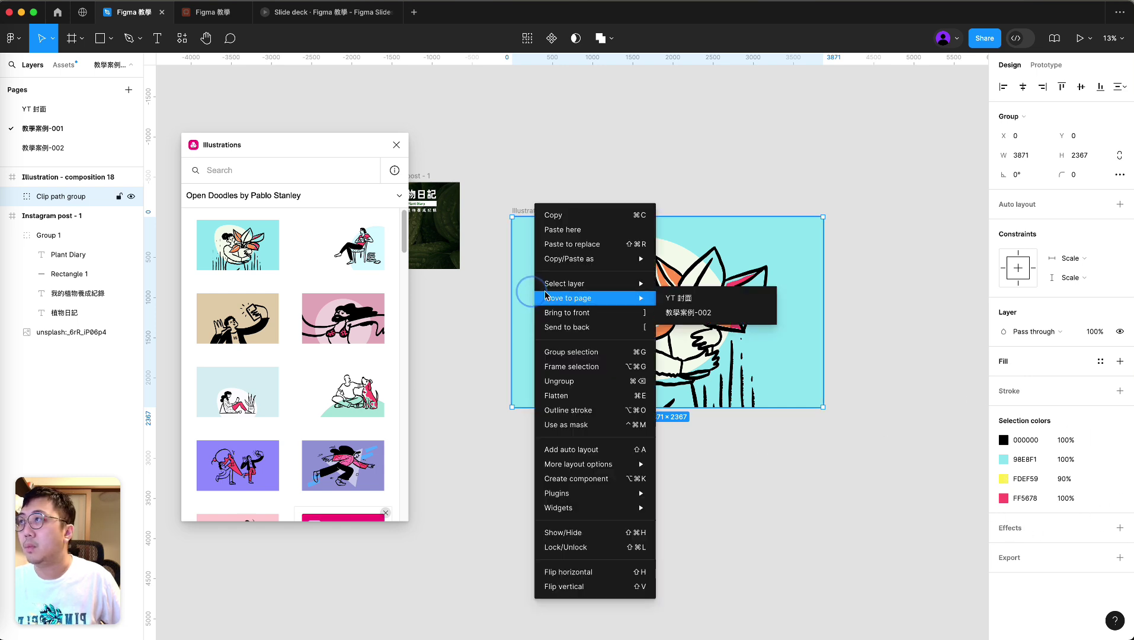
pyautogui.click(601, 382)
pyautogui.rightClick(563, 362)
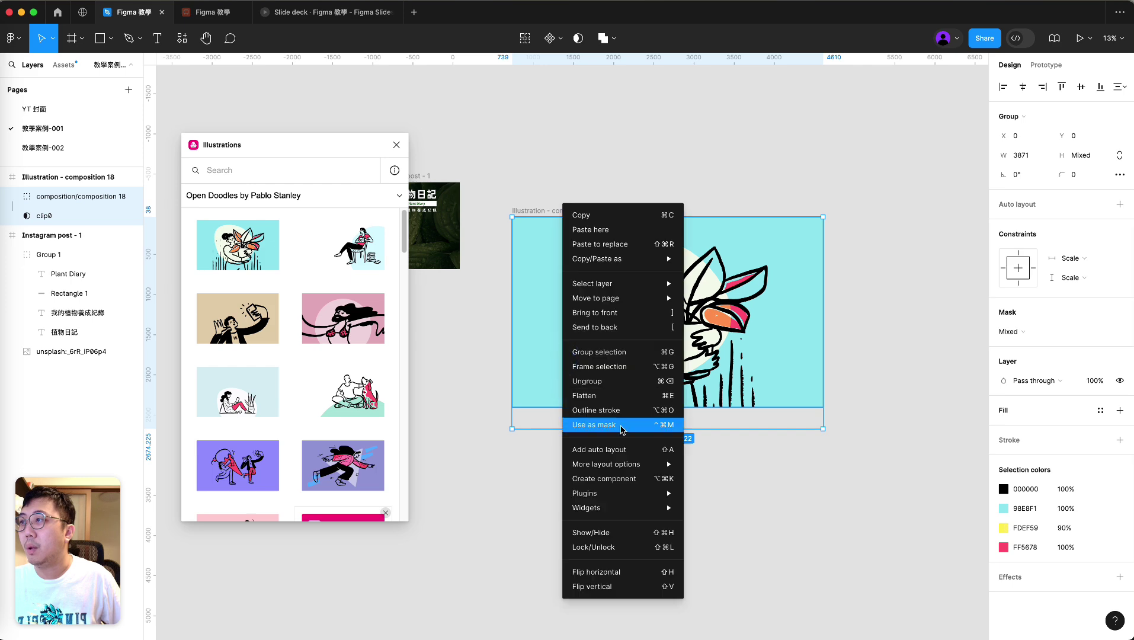
pyautogui.click(600, 382)
pyautogui.rightClick(558, 353)
pyautogui.click(610, 382)
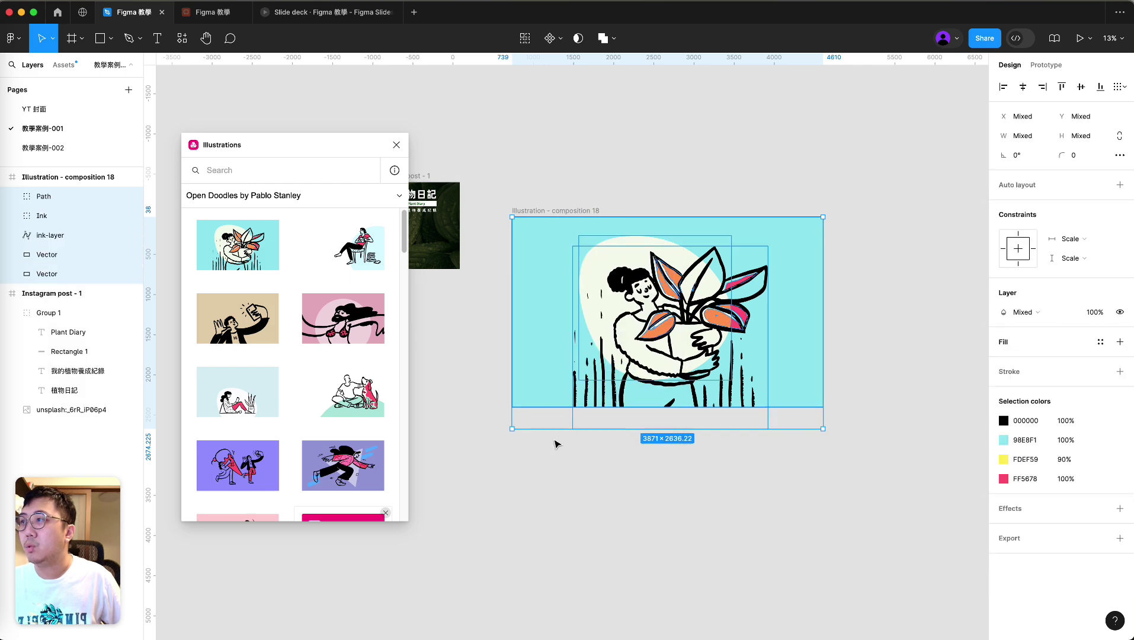
pyautogui.rightClick(550, 355)
pyautogui.click(601, 382)
pyautogui.rightClick(539, 368)
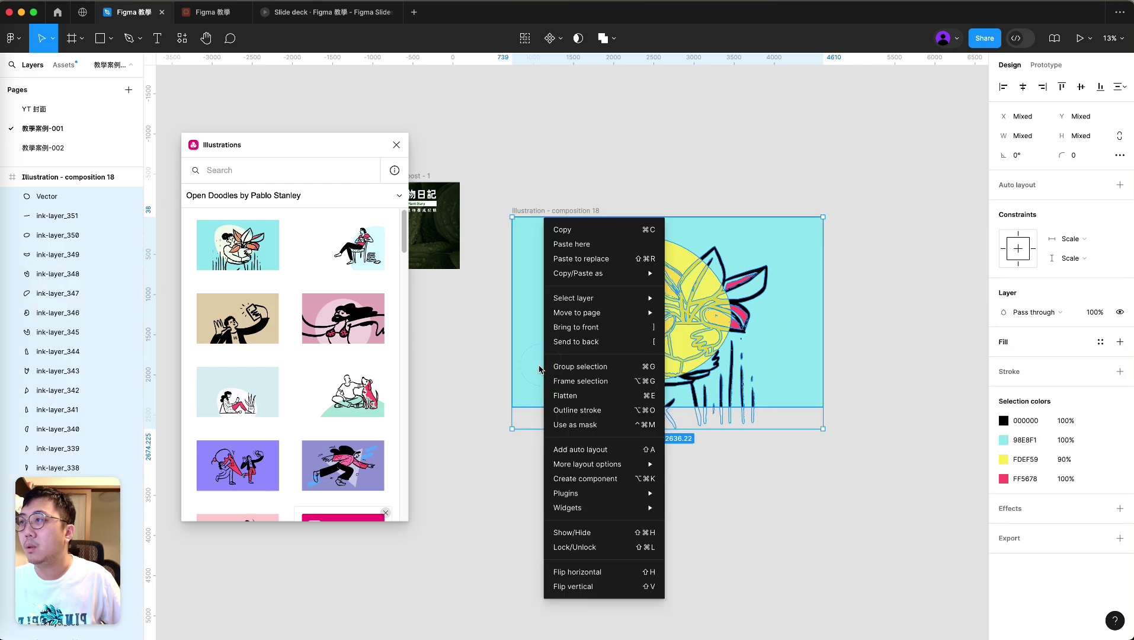
pyautogui.press('Escape')
# Delete the large yellow oval covering the woman and plant in the illustration
pyautogui.click(501, 374)
pyautogui.click(602, 279)
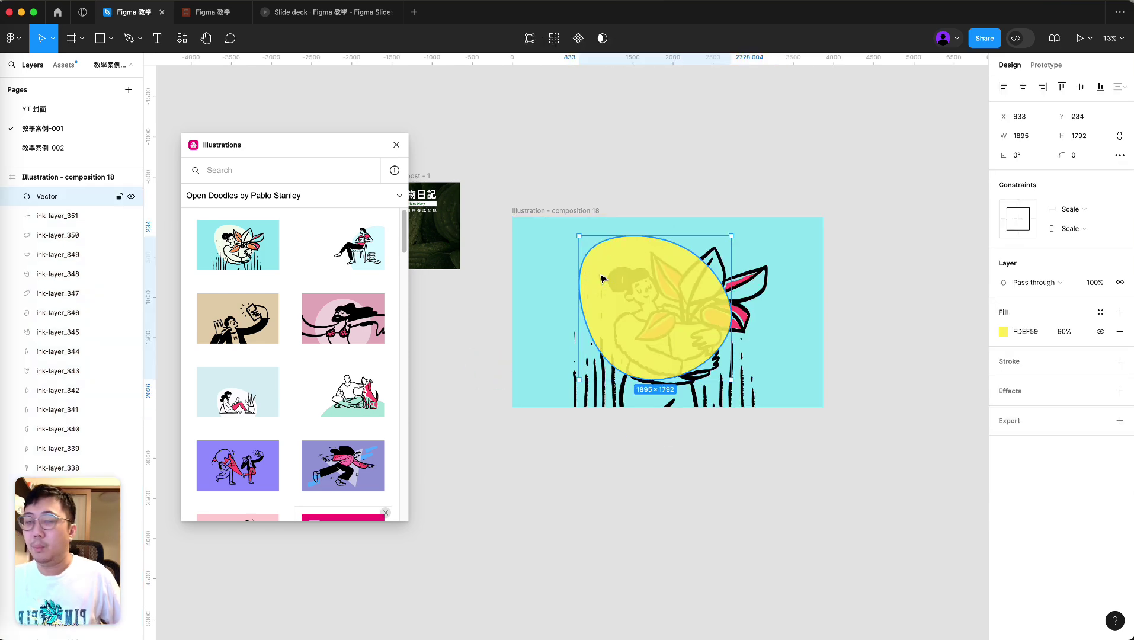
pyautogui.press('Delete')
# Try deleting the selected illustration frame with its blue background, and undo the deletion
pyautogui.click(565, 266)
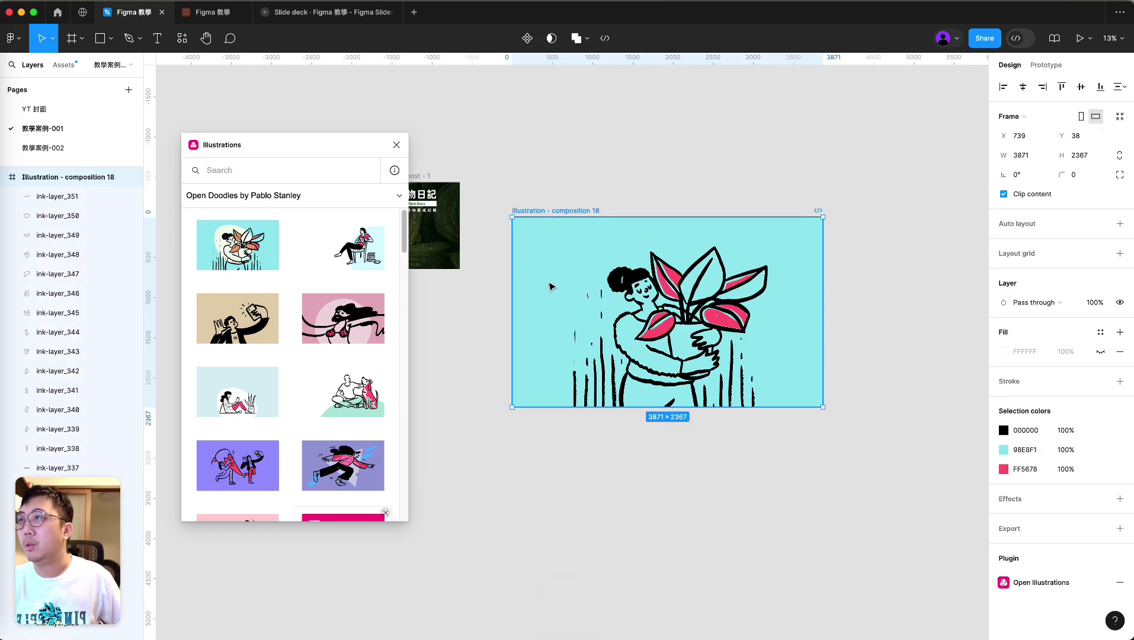
pyautogui.press('Delete')
pyautogui.press('super+z')
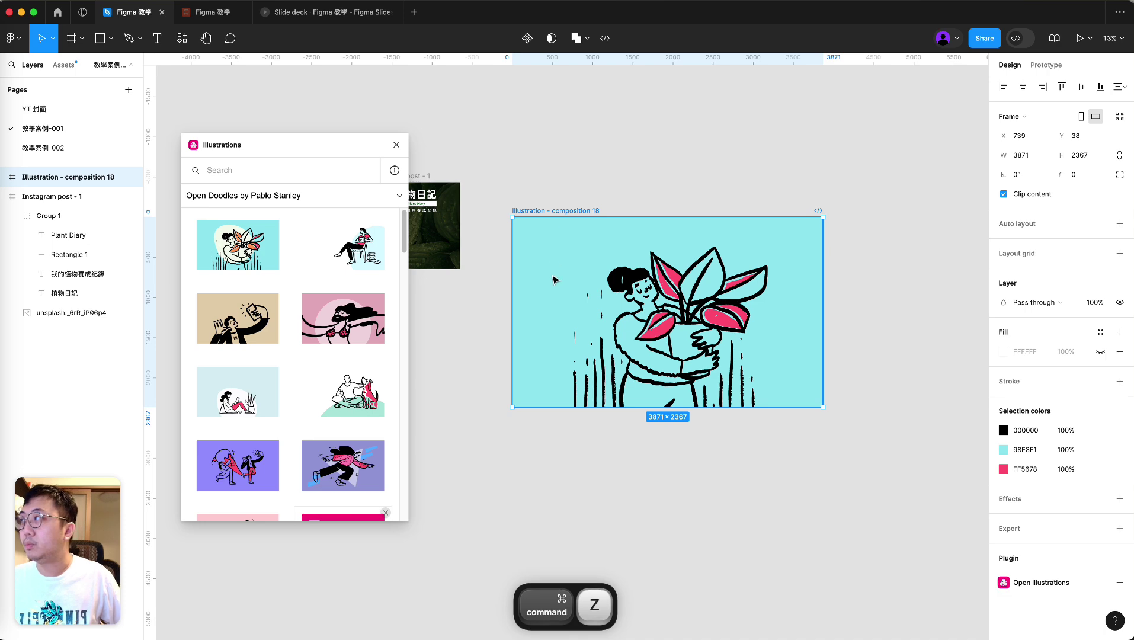
# Ungroup the illustration frame and delete the blue and black background rectangles behind the drawing
pyautogui.rightClick(552, 278)
pyautogui.click(593, 365)
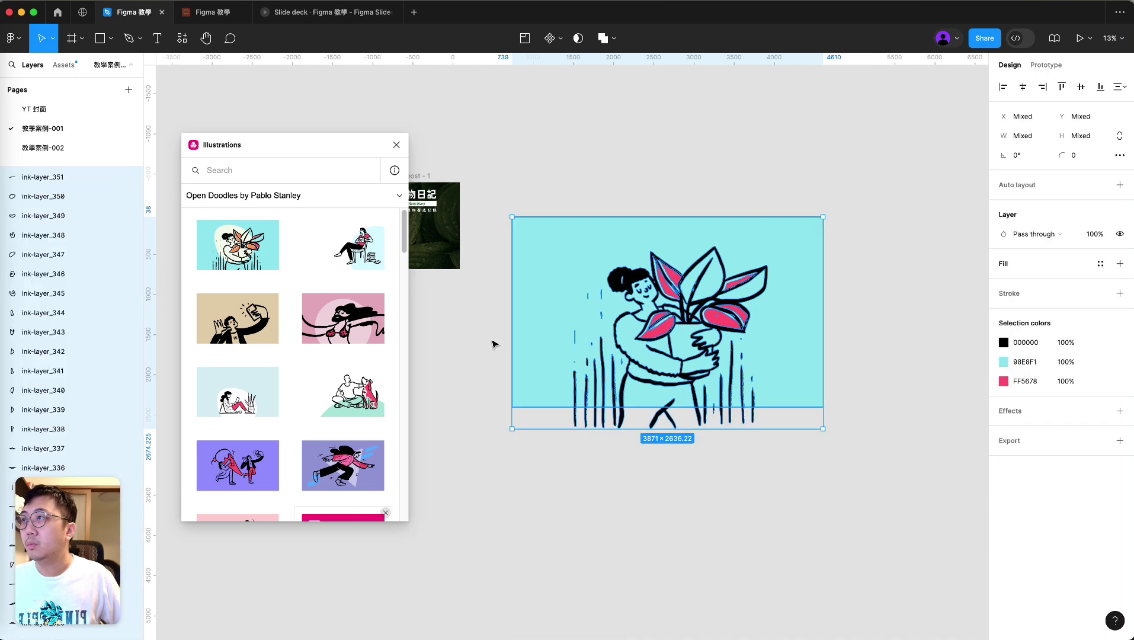
pyautogui.click(541, 305)
pyautogui.press('Delete')
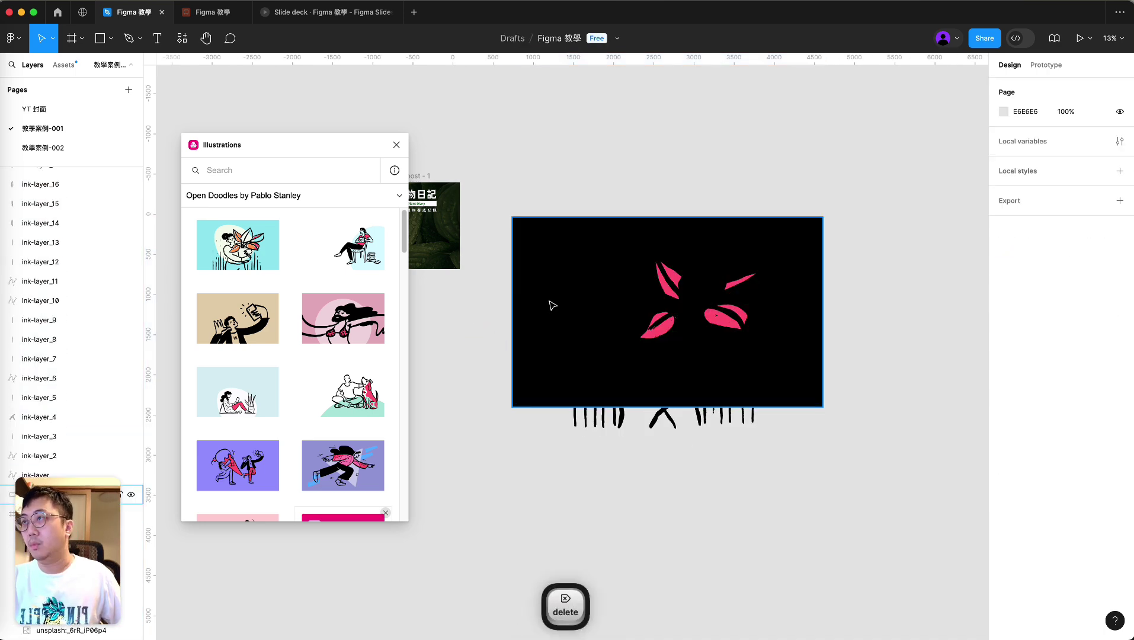
pyautogui.press('Delete')
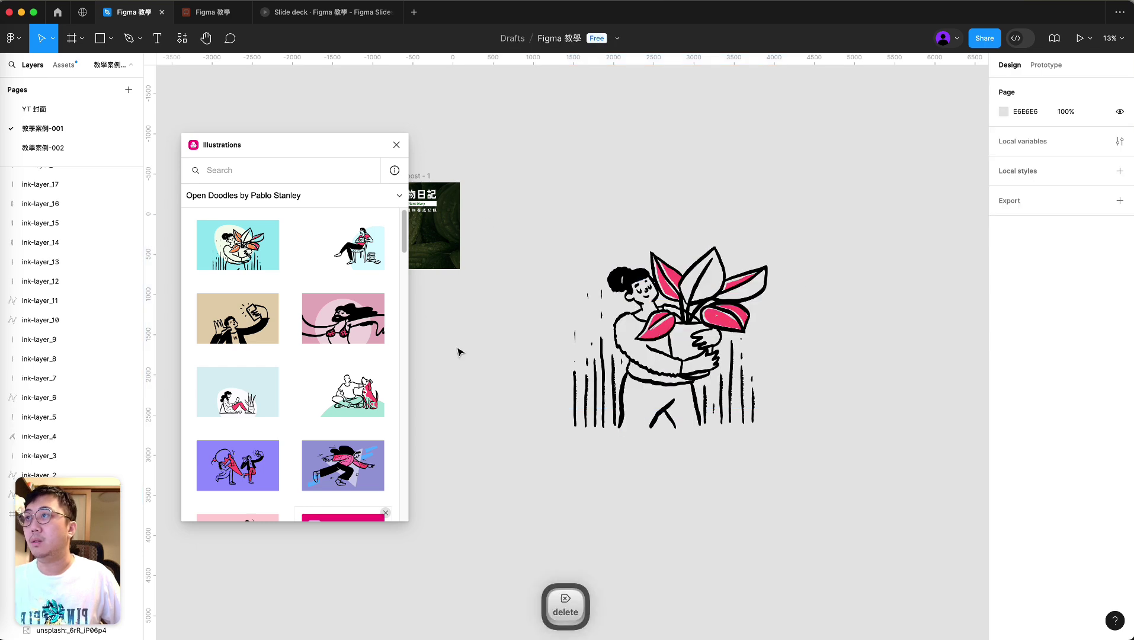
# Group all remaining illustration layers, scale the group down to about 729 × 683 and place it over the Instagram post
pyautogui.moveTo(505, 227)
pyautogui.mouseDown()
pyautogui.moveTo(537, 265)
pyautogui.moveTo(838, 485)
pyautogui.mouseUp()
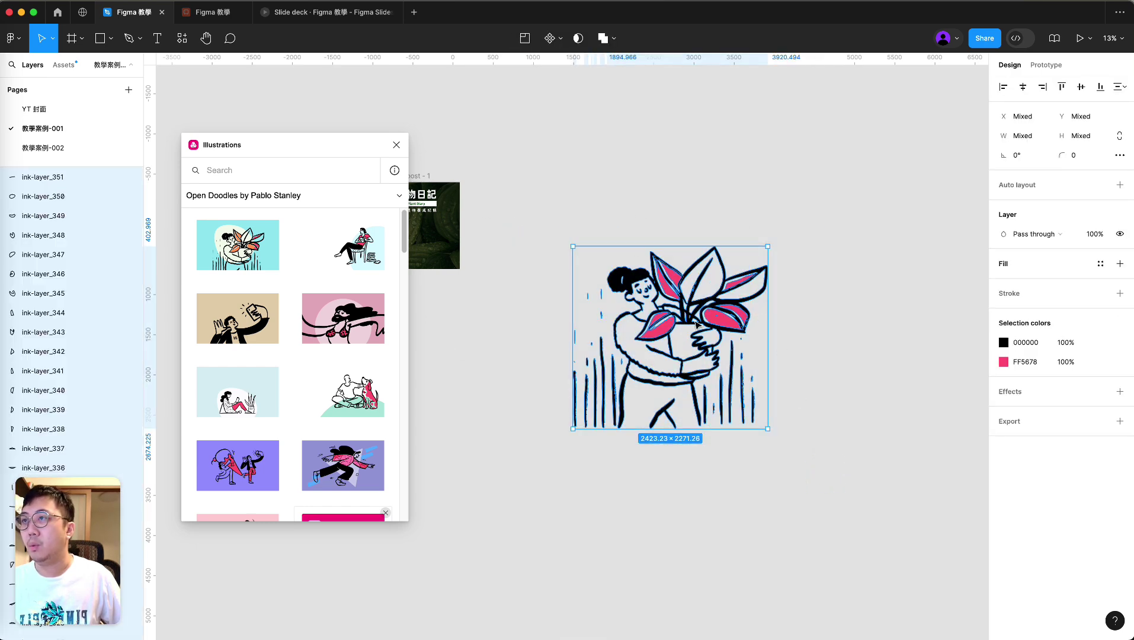
pyautogui.press('super+g')
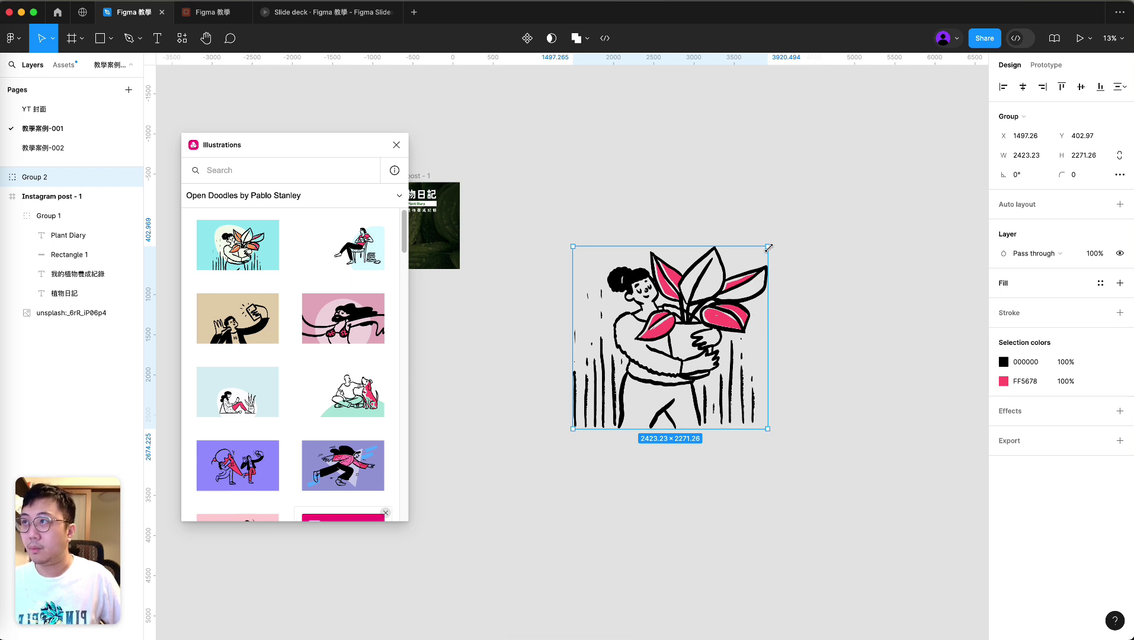
pyautogui.moveTo(769, 247); pyautogui.dragTo(600, 250)
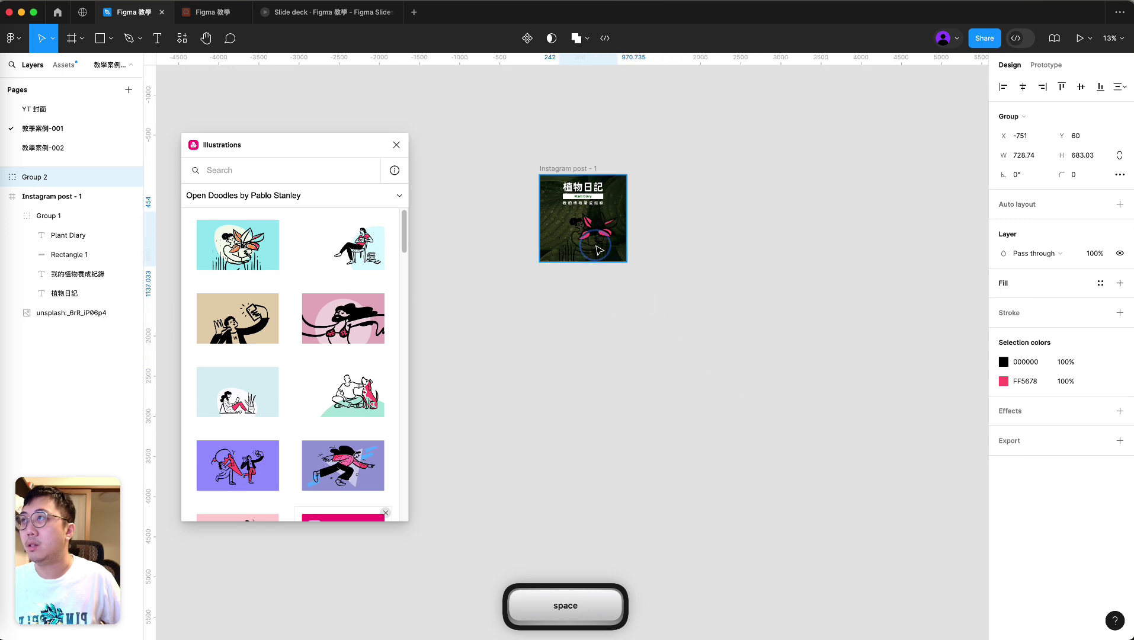
# Scale the illustration group to about 606 × 568, centre it along the post's lower edge at X 235, Y 512, and close the Illustrations plugin
pyautogui.scroll(3, 580, 231)
pyautogui.moveTo(652, 185); pyautogui.dragTo(627, 202)
pyautogui.scroll(3, 747, 342)
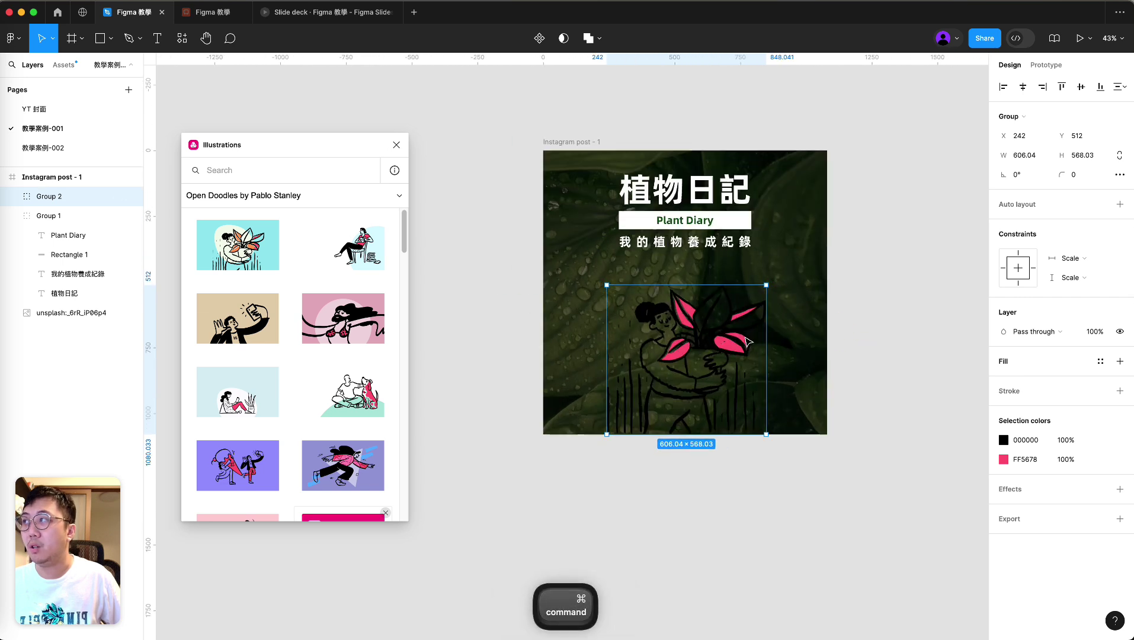
pyautogui.moveTo(704, 359); pyautogui.dragTo(684, 357)
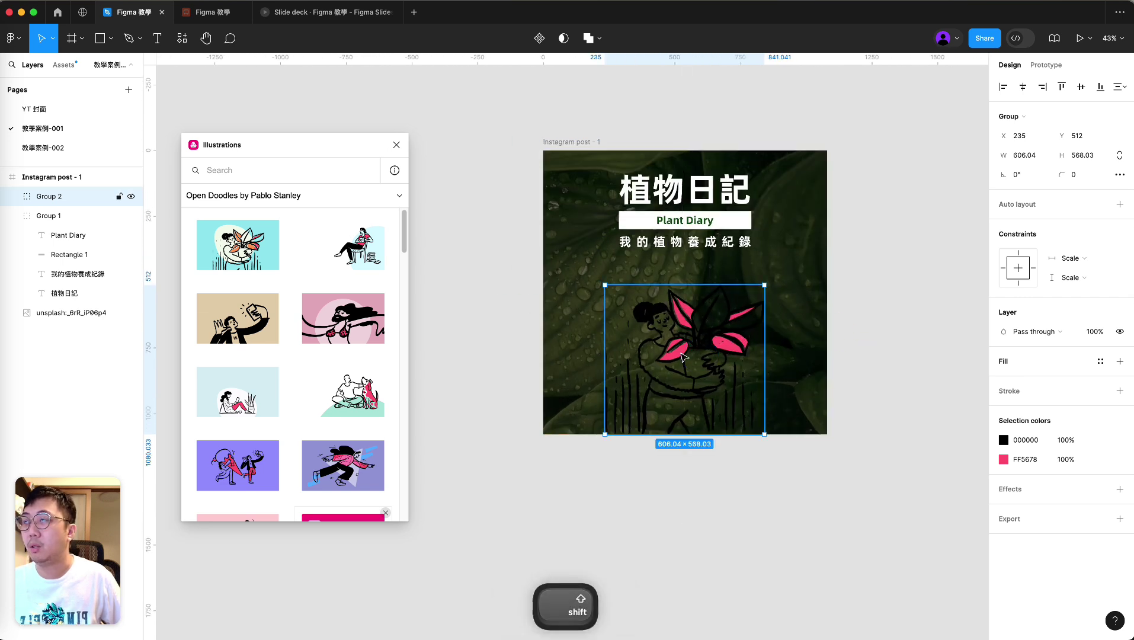
pyautogui.click(396, 146)
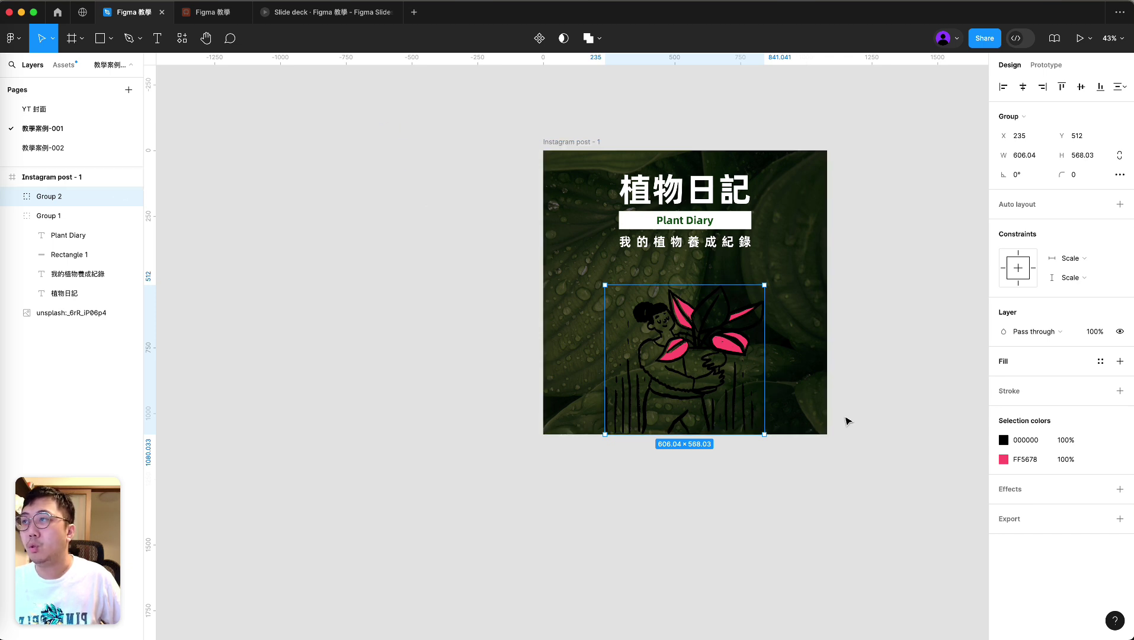
# Recolour the illustration's black linework to white, FFFFFF
pyautogui.click(1003, 439)
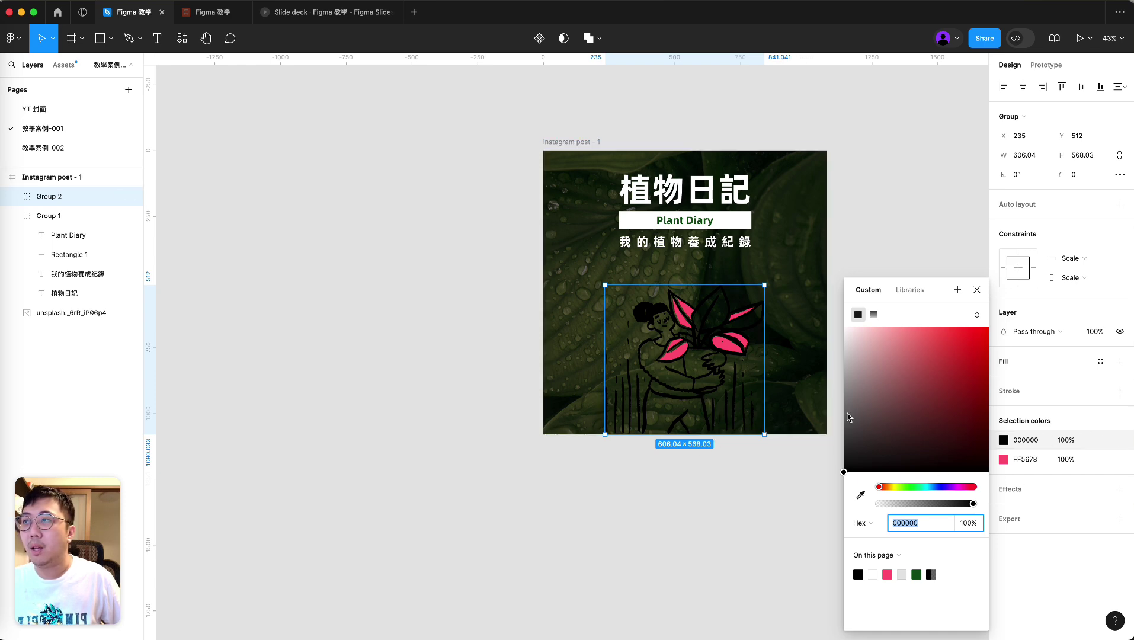
pyautogui.click(870, 367)
pyautogui.moveTo(816, 345); pyautogui.dragTo(792, 321)
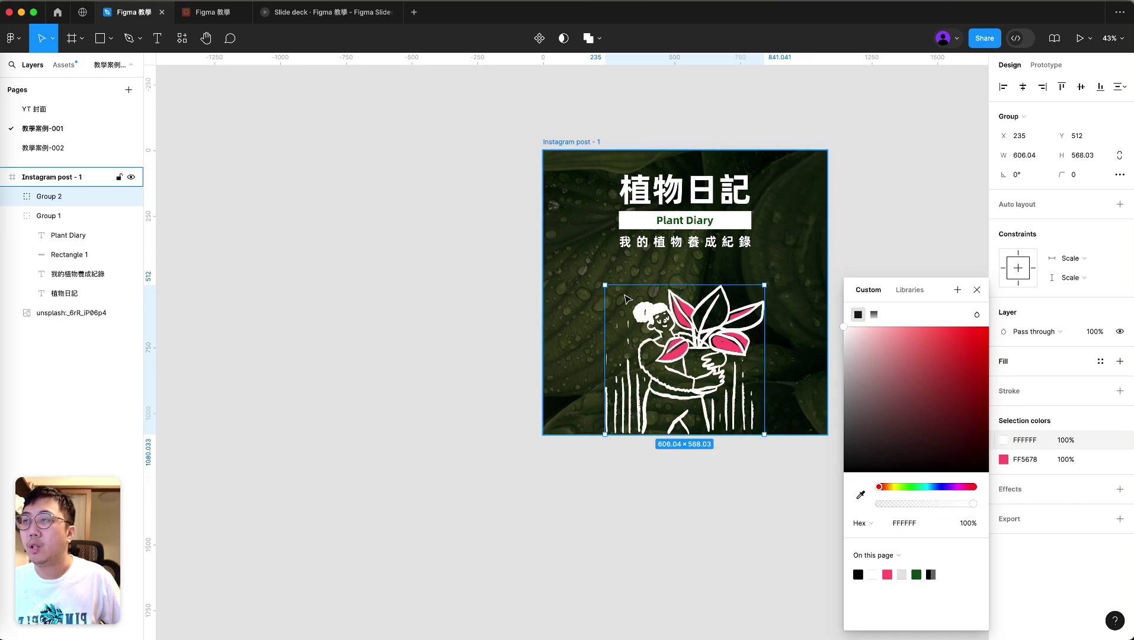
# Recolour the illustration's pink leaves to green, 66B038, and deselect the group
pyautogui.click(1003, 460)
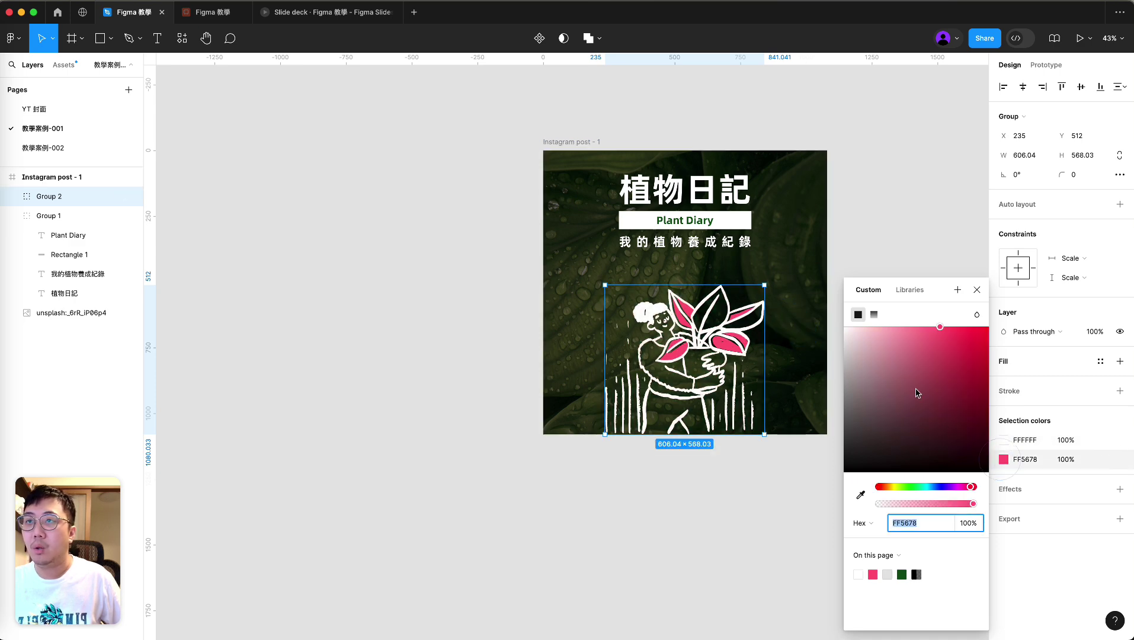
pyautogui.click(899, 487)
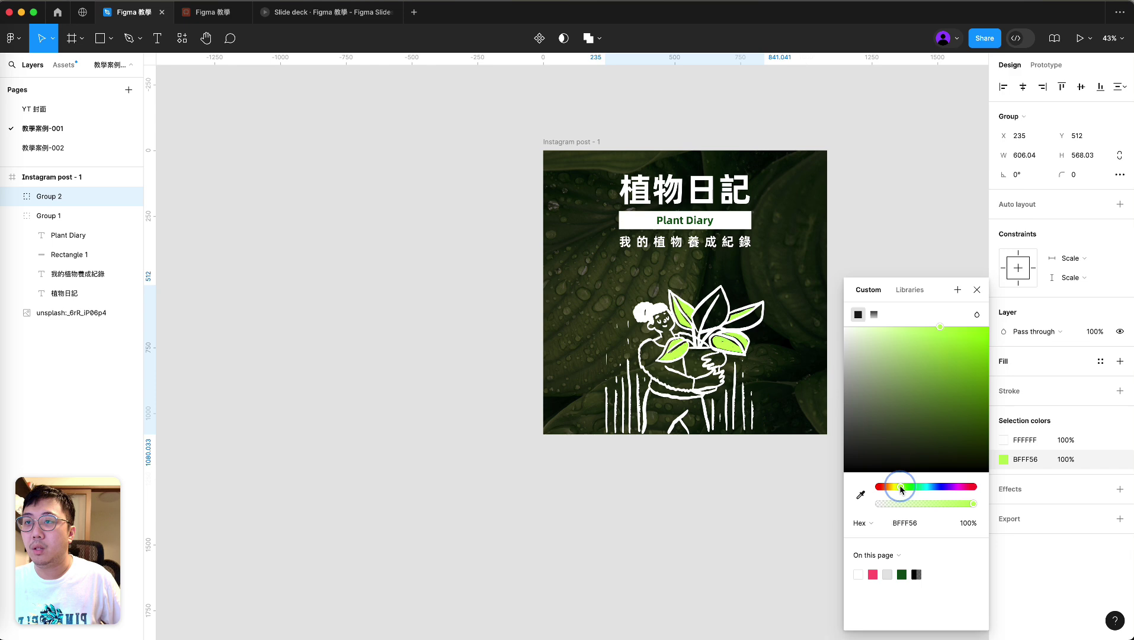
pyautogui.click(943, 371)
pyautogui.moveTo(899, 486); pyautogui.dragTo(905, 491)
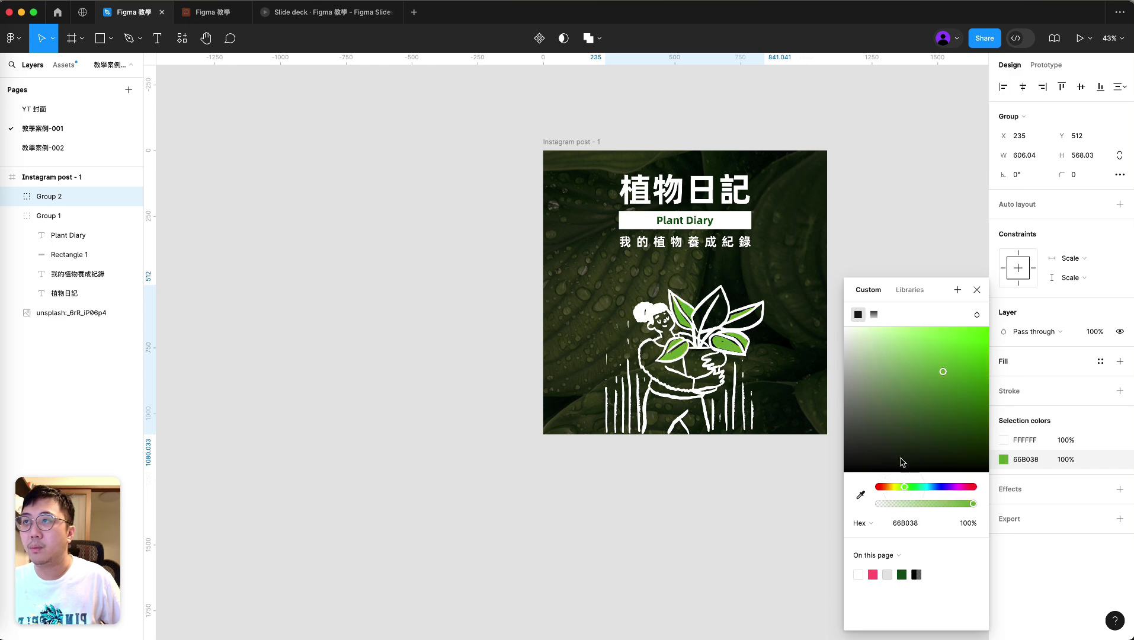
pyautogui.click(883, 246)
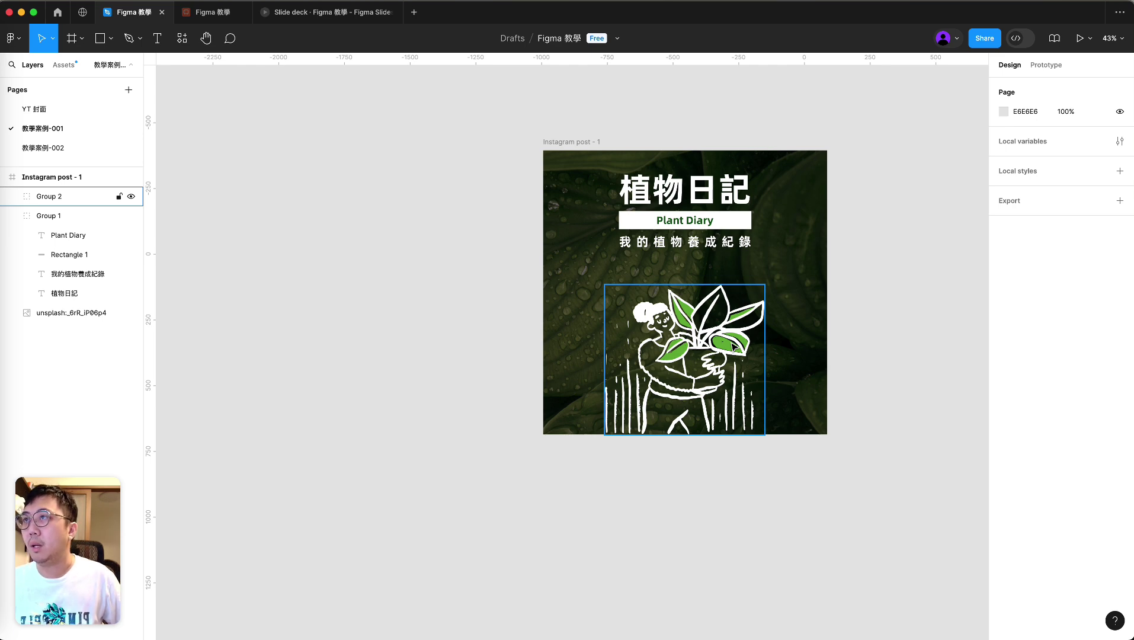
pyautogui.hscroll(1, 652, 296)
pyautogui.click(49, 196)
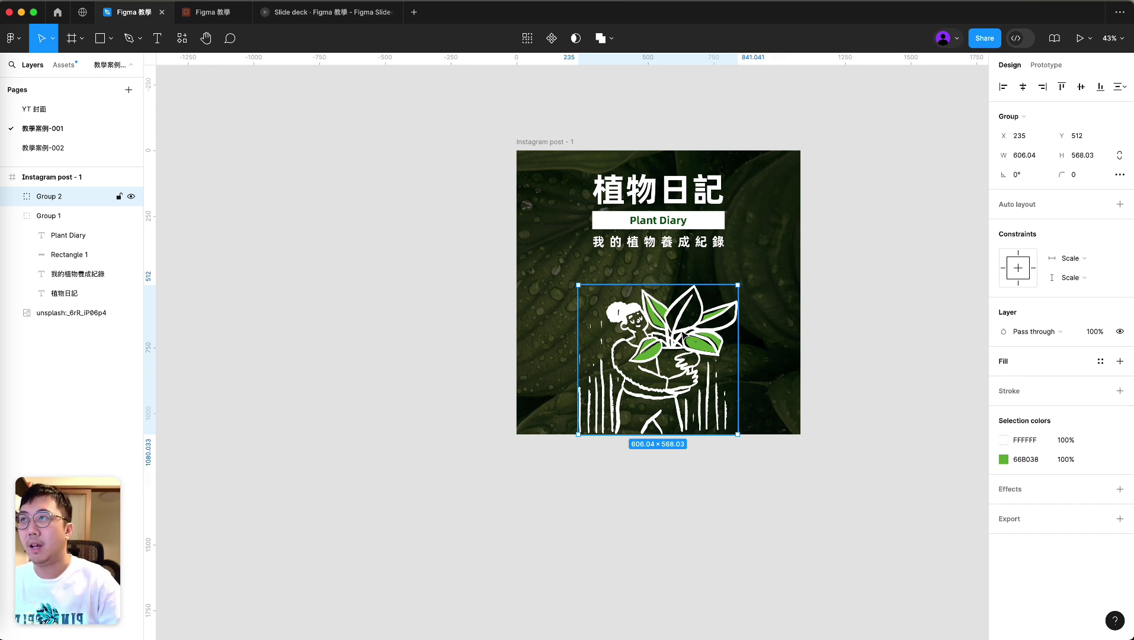
pyautogui.click(856, 287)
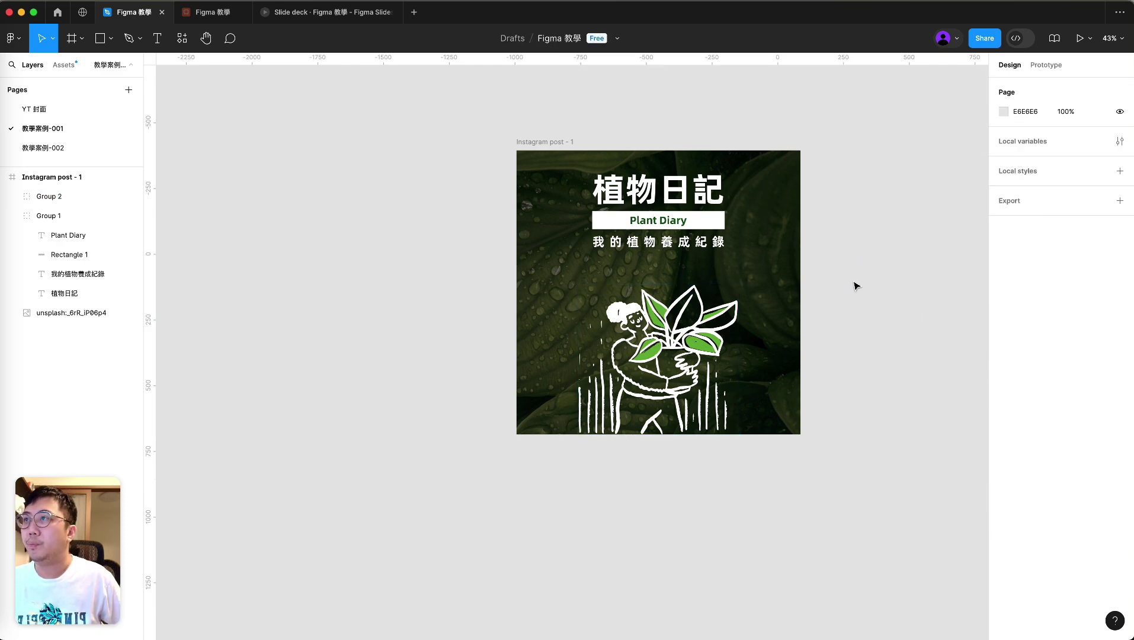
# Move the grouped title block slightly down in the post, keeping it horizontally centred, and deselect it
pyautogui.scroll(-2, 856, 286)
pyautogui.moveTo(862, 293); pyautogui.dragTo(809, 321)
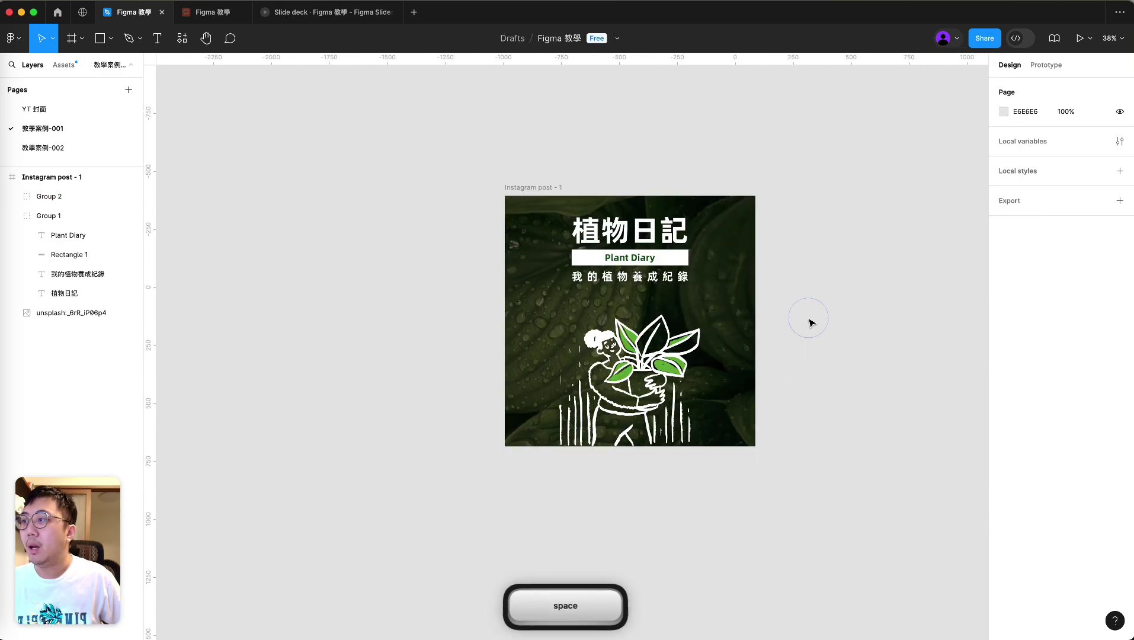
pyautogui.scroll(2, 756, 380)
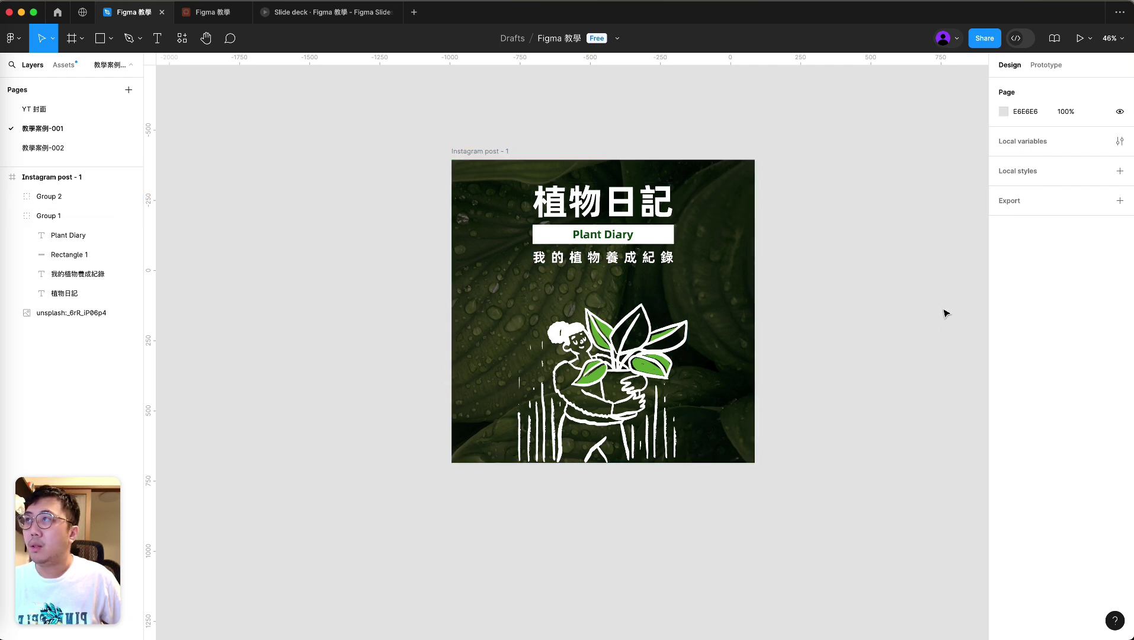
pyautogui.click(601, 215)
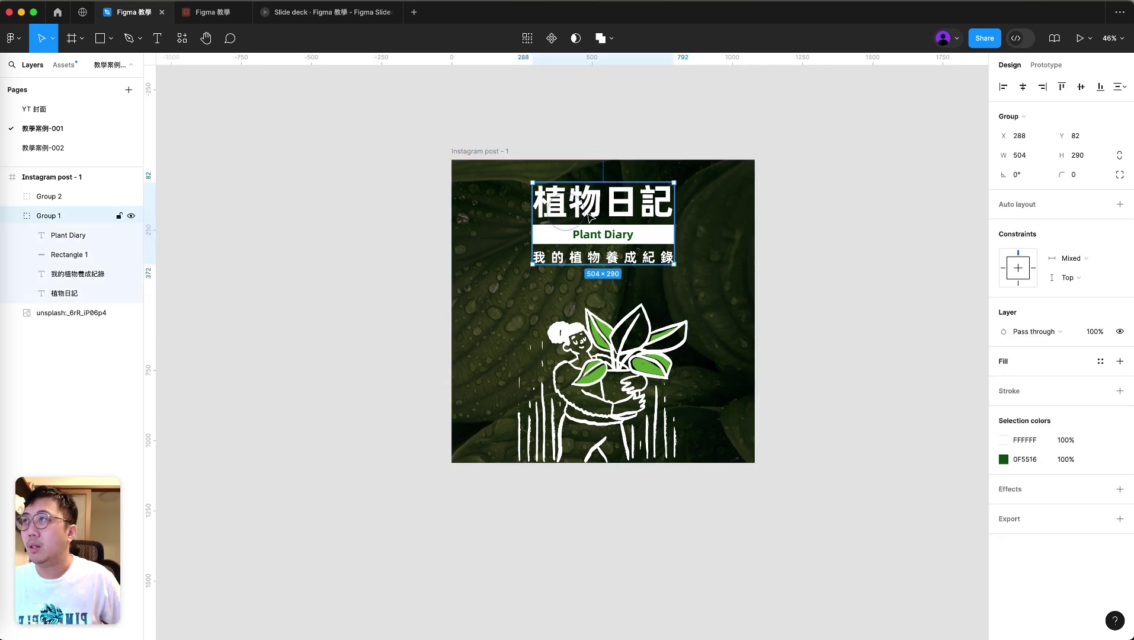
pyautogui.moveTo(600, 214); pyautogui.dragTo(601, 218)
pyautogui.click(858, 279)
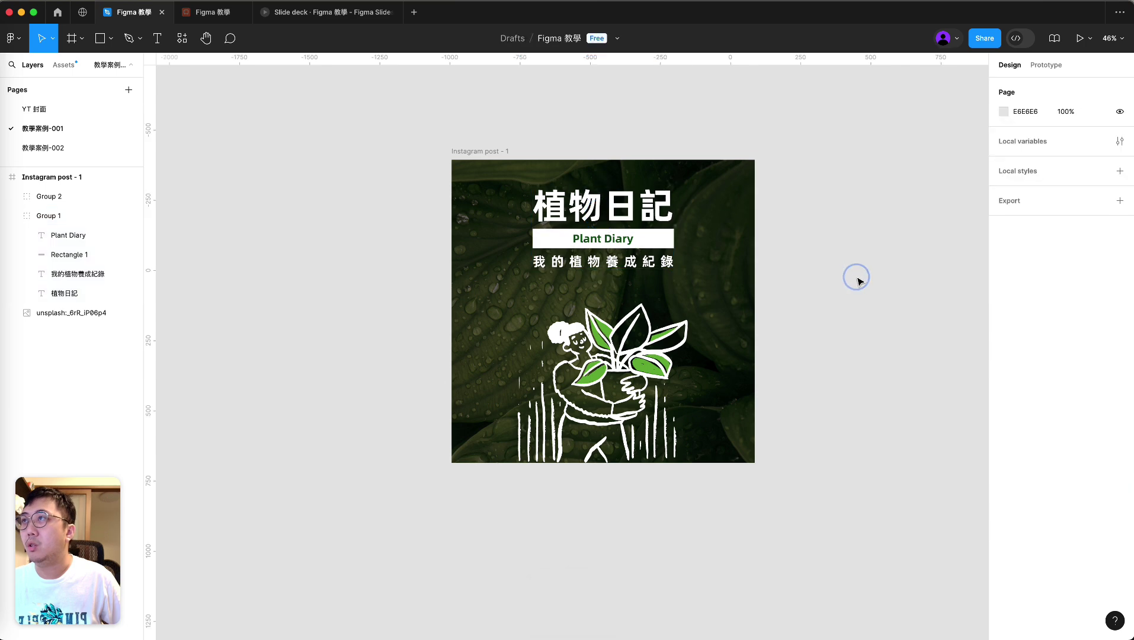